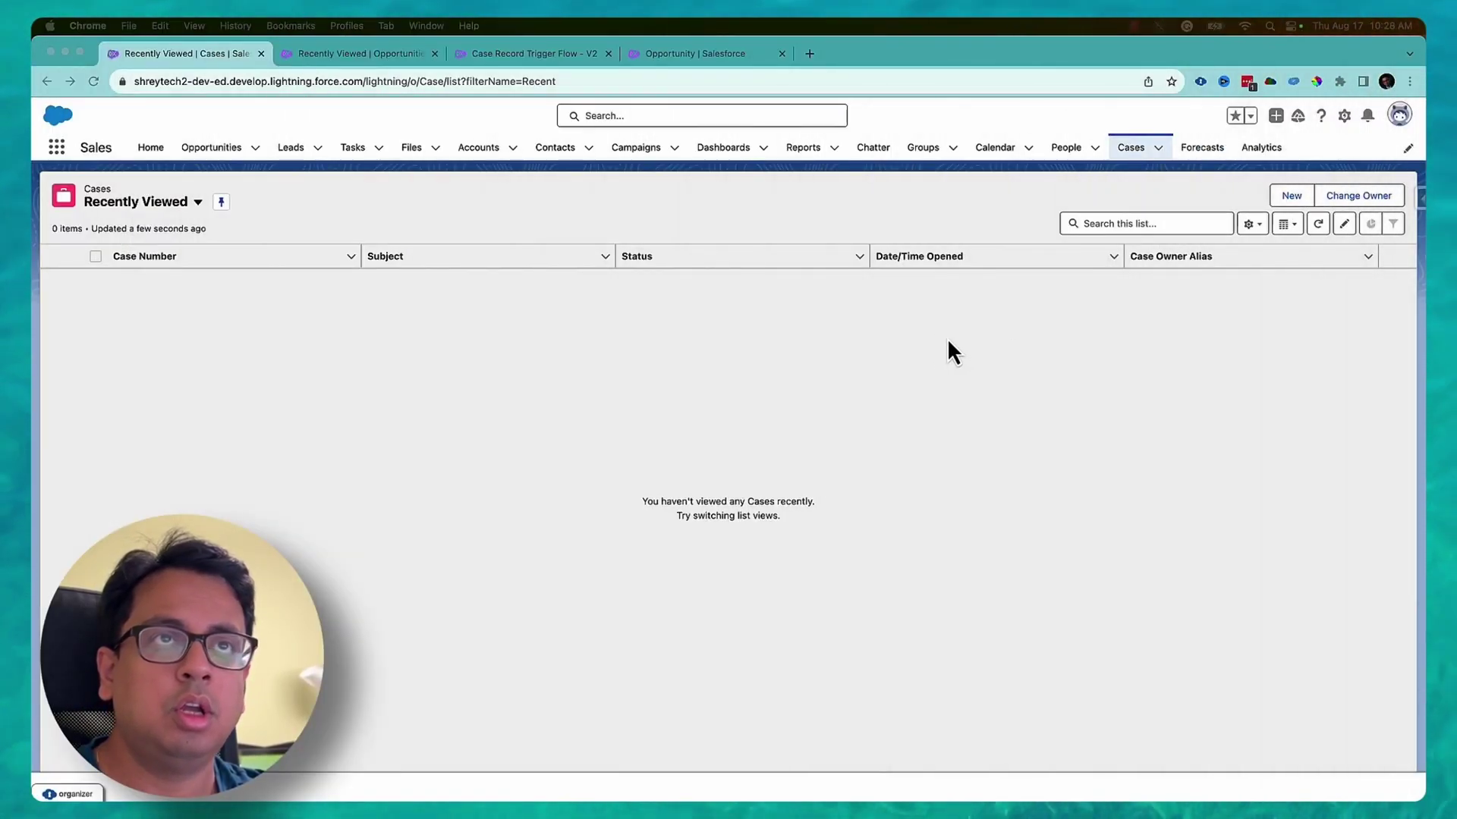
Review the Opportunity validation rule for blank descriptions, and return to the Cases list
{"action": "left_click", "coordinate": [713, 57]}
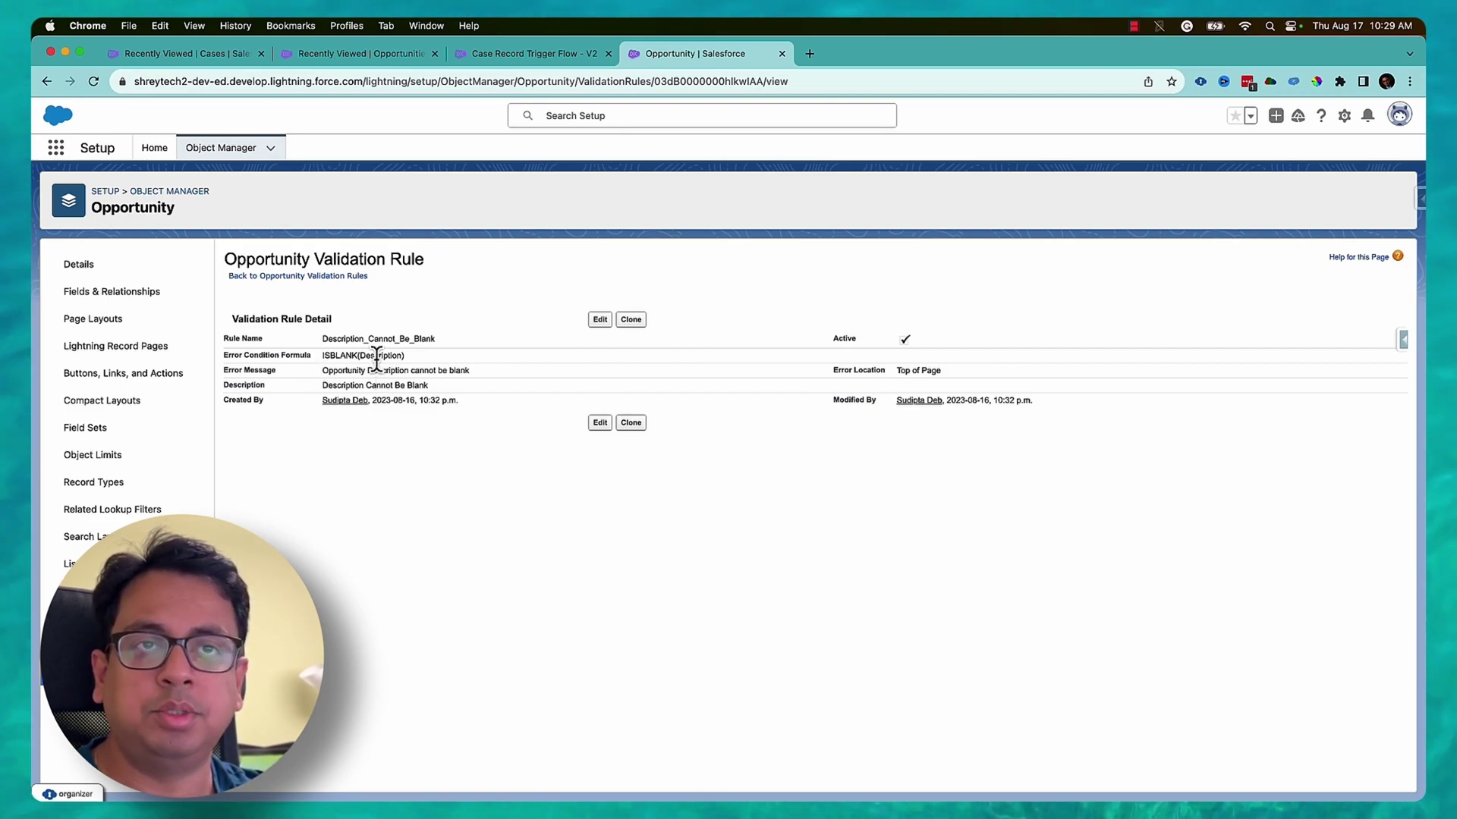
{"action": "left_click", "coordinate": [197, 61]}
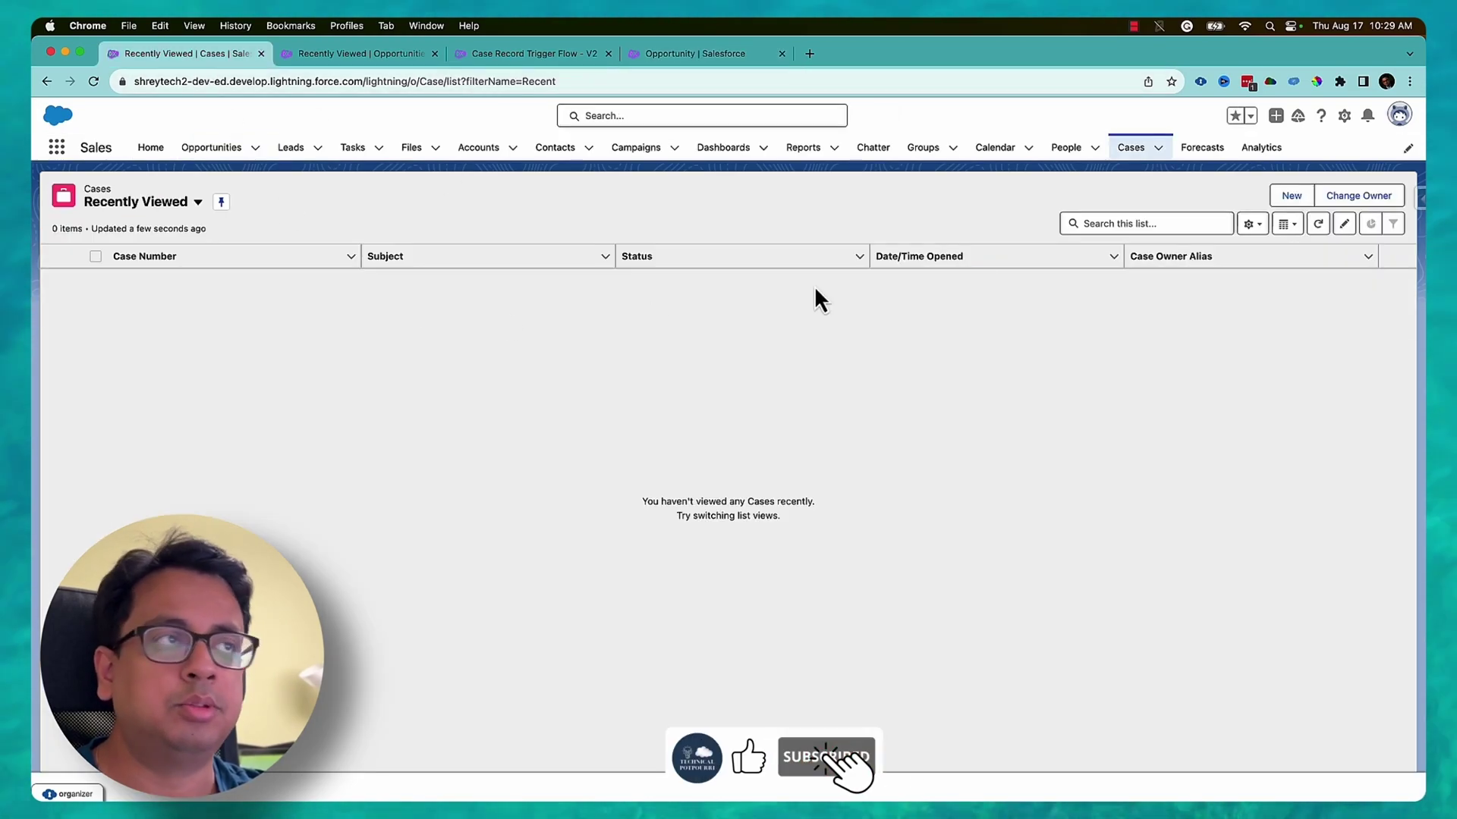
Start a new case with the customer's contact name, the Edge Communications account and Phone as the case origin
{"action": "left_click", "coordinate": [1291, 199]}
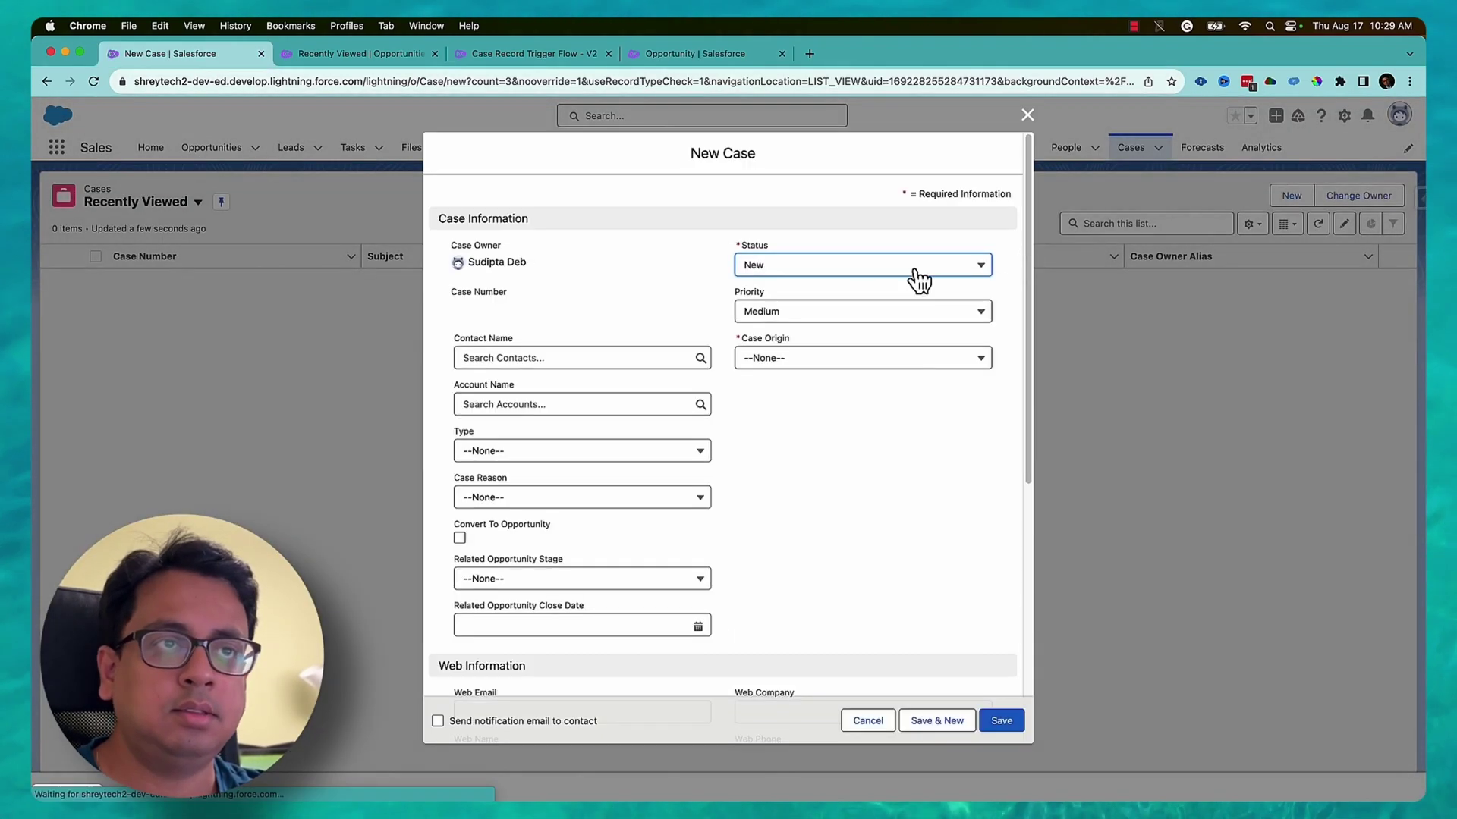
{"action": "left_click", "coordinate": [540, 358]}
{"action": "type", "text": "Rose"}
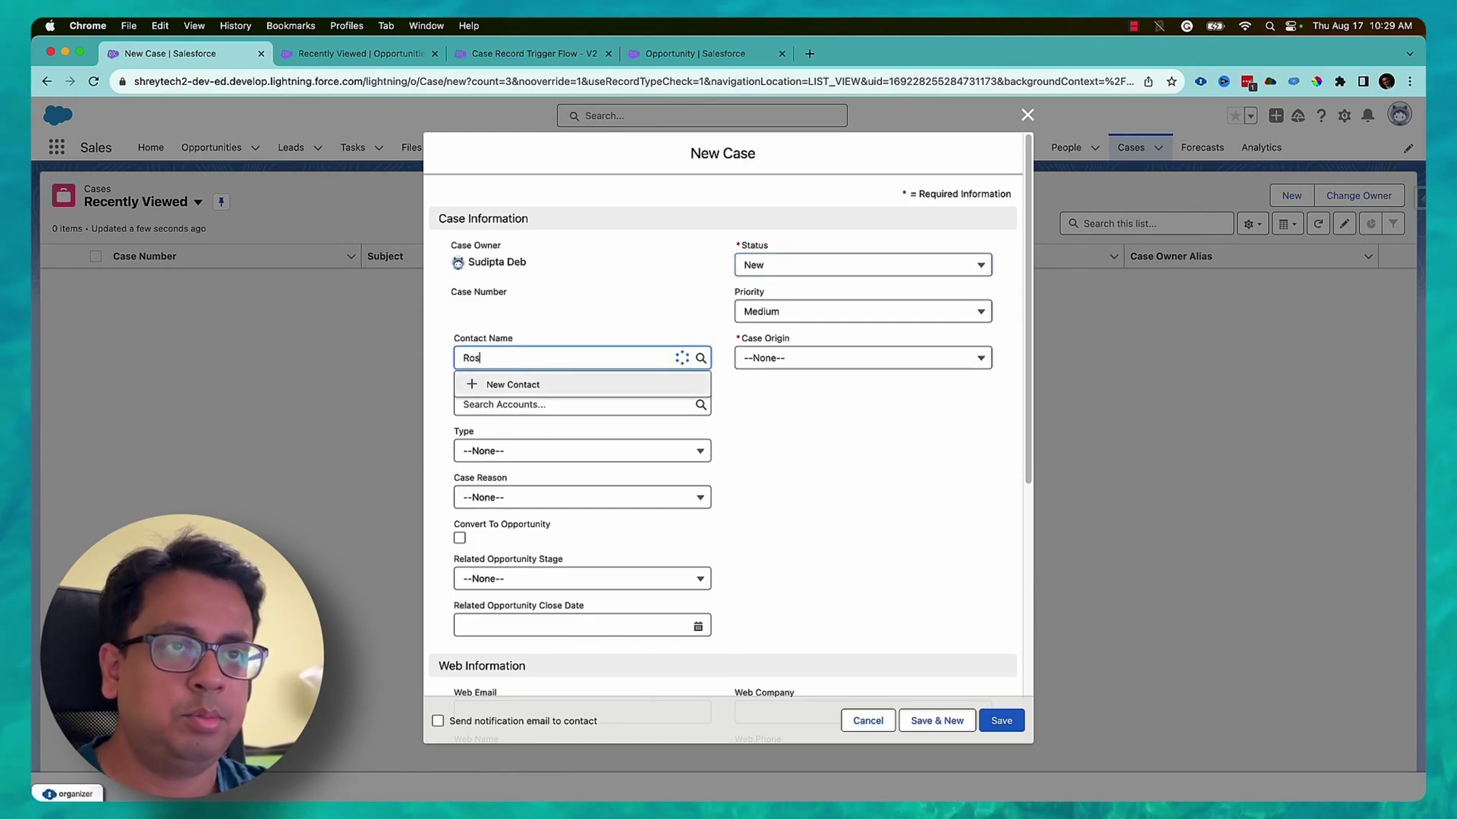
{"action": "left_click", "coordinate": [518, 415]}
{"action": "left_click", "coordinate": [520, 405]}
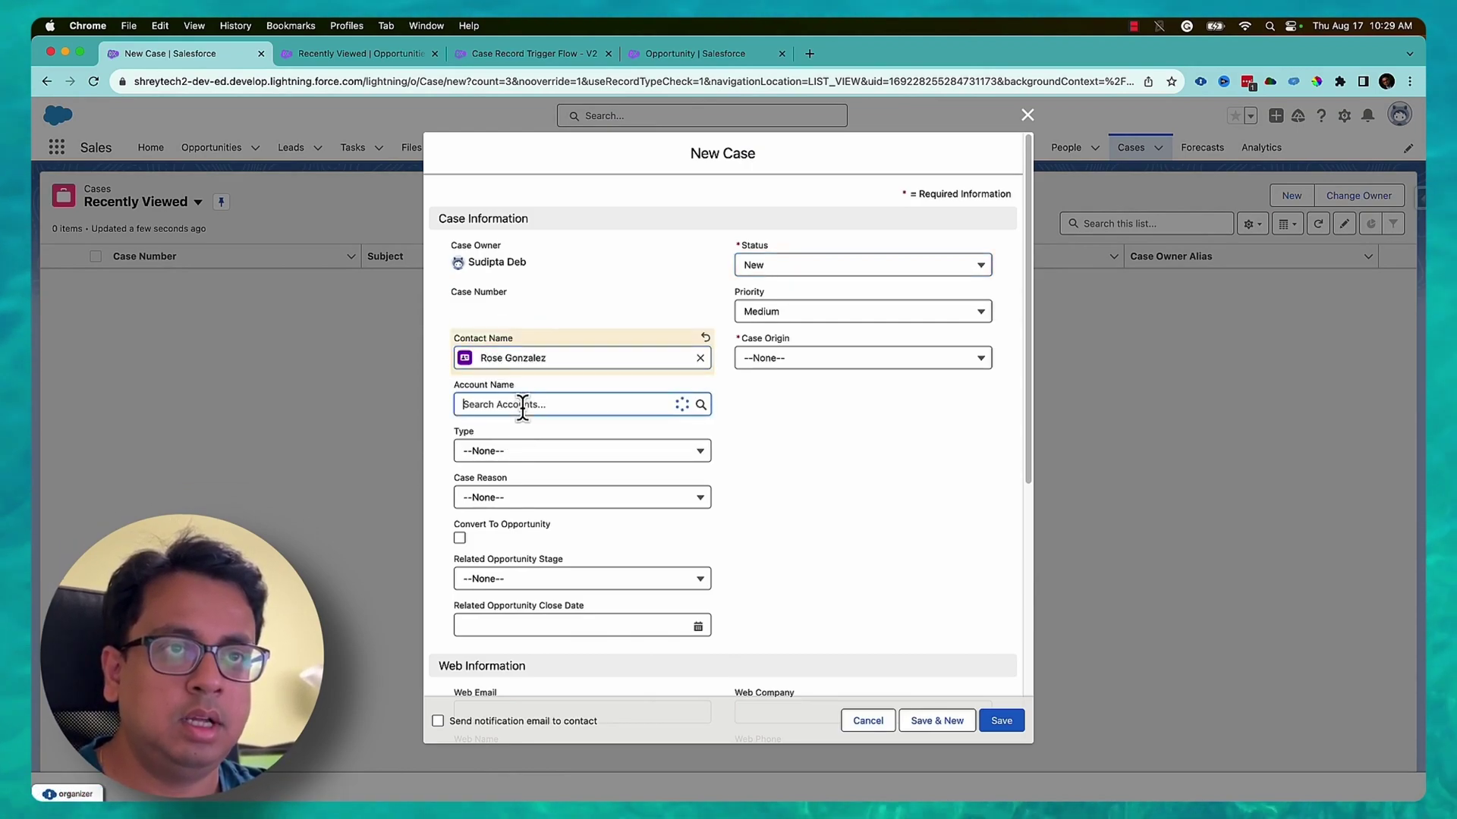
{"action": "left_click", "coordinate": [510, 459]}
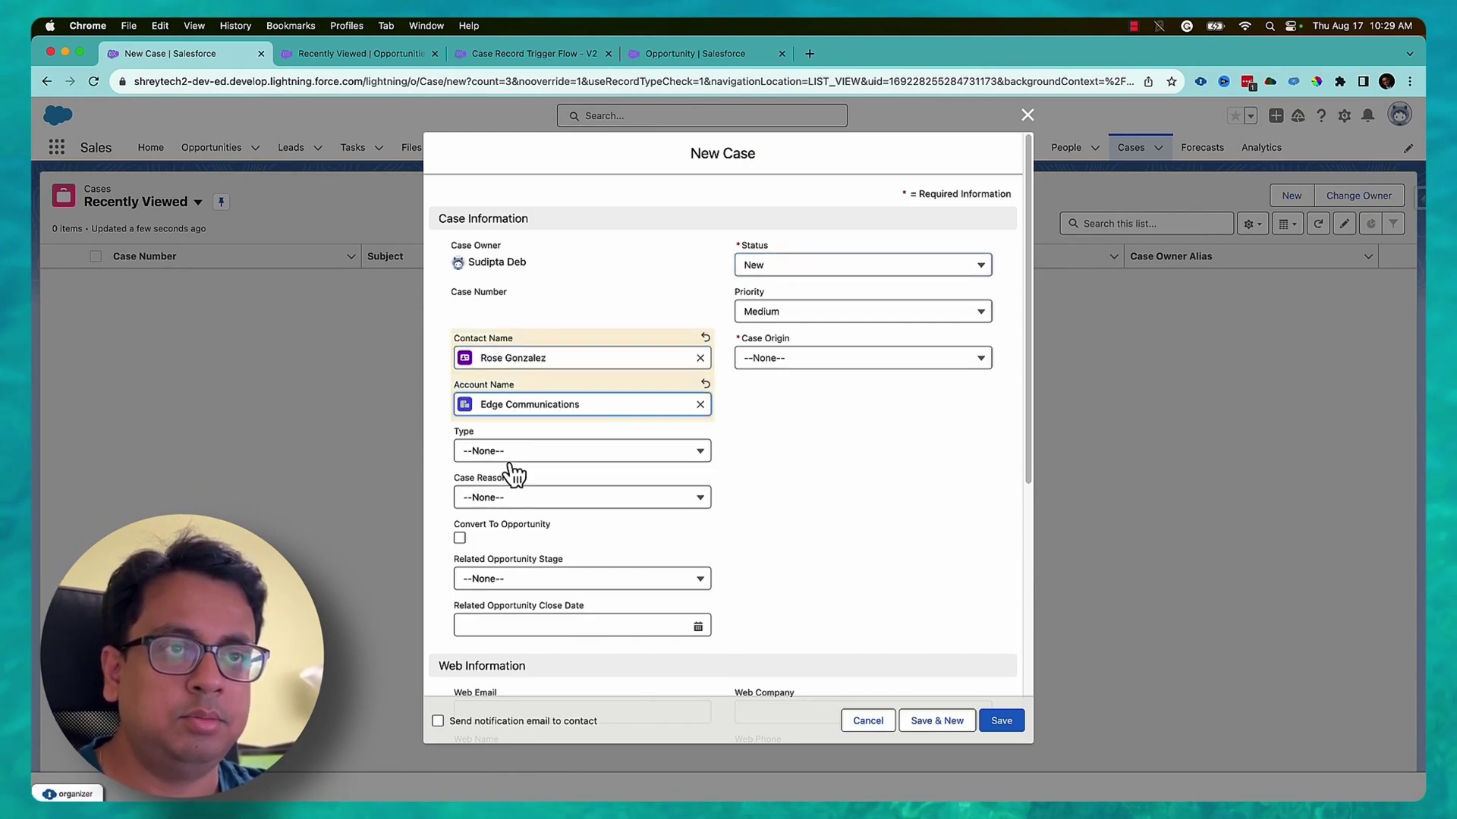
{"action": "left_click", "coordinate": [797, 361]}
{"action": "left_click", "coordinate": [792, 412]}
Enter "Laptop not working" as the case subject, leave the description empty, and save the case
{"action": "scroll", "coordinate": [777, 509], "scroll_direction": "down", "scroll_amount": 6}
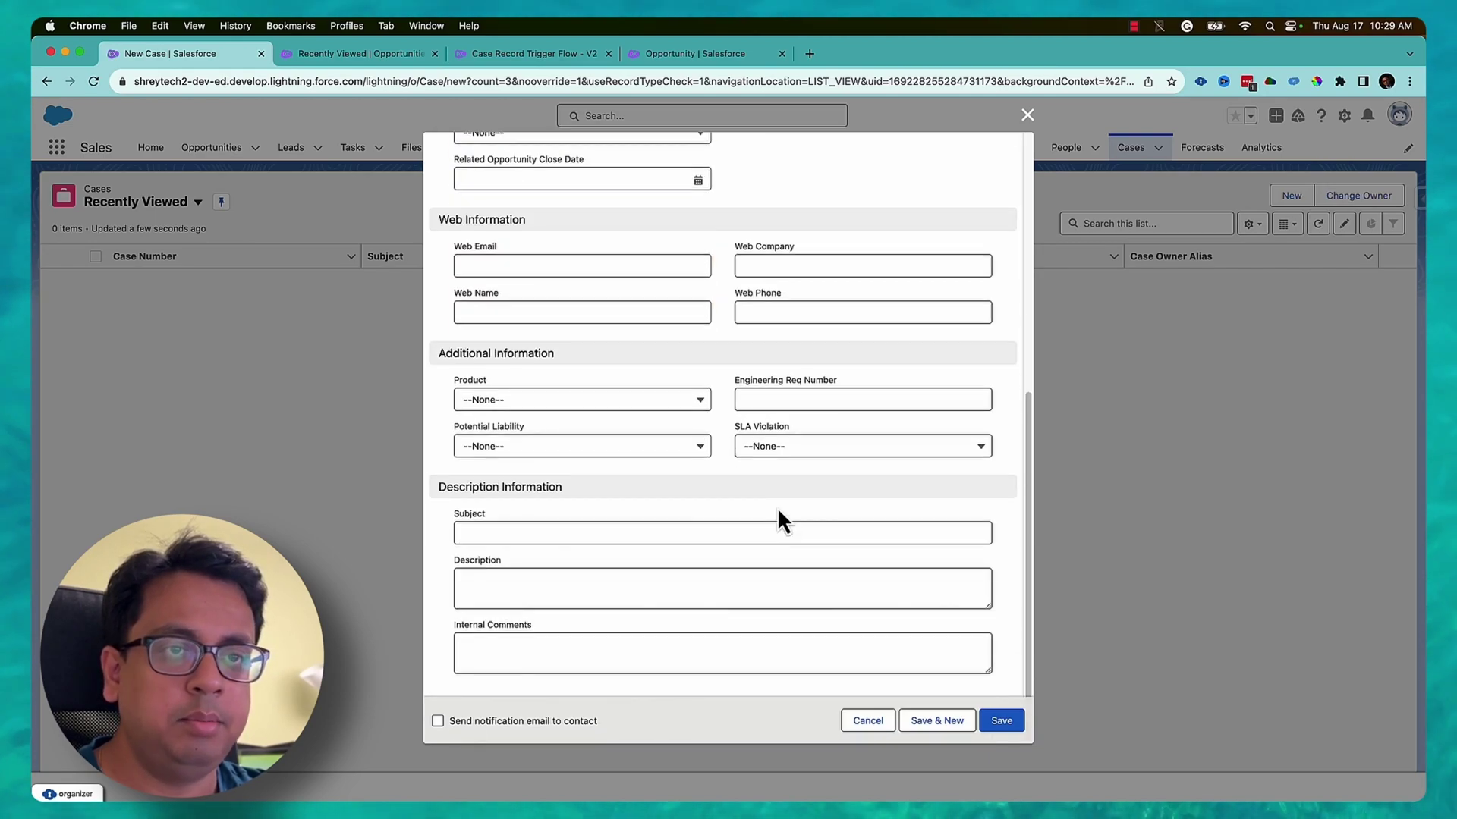
{"action": "left_click", "coordinate": [548, 538]}
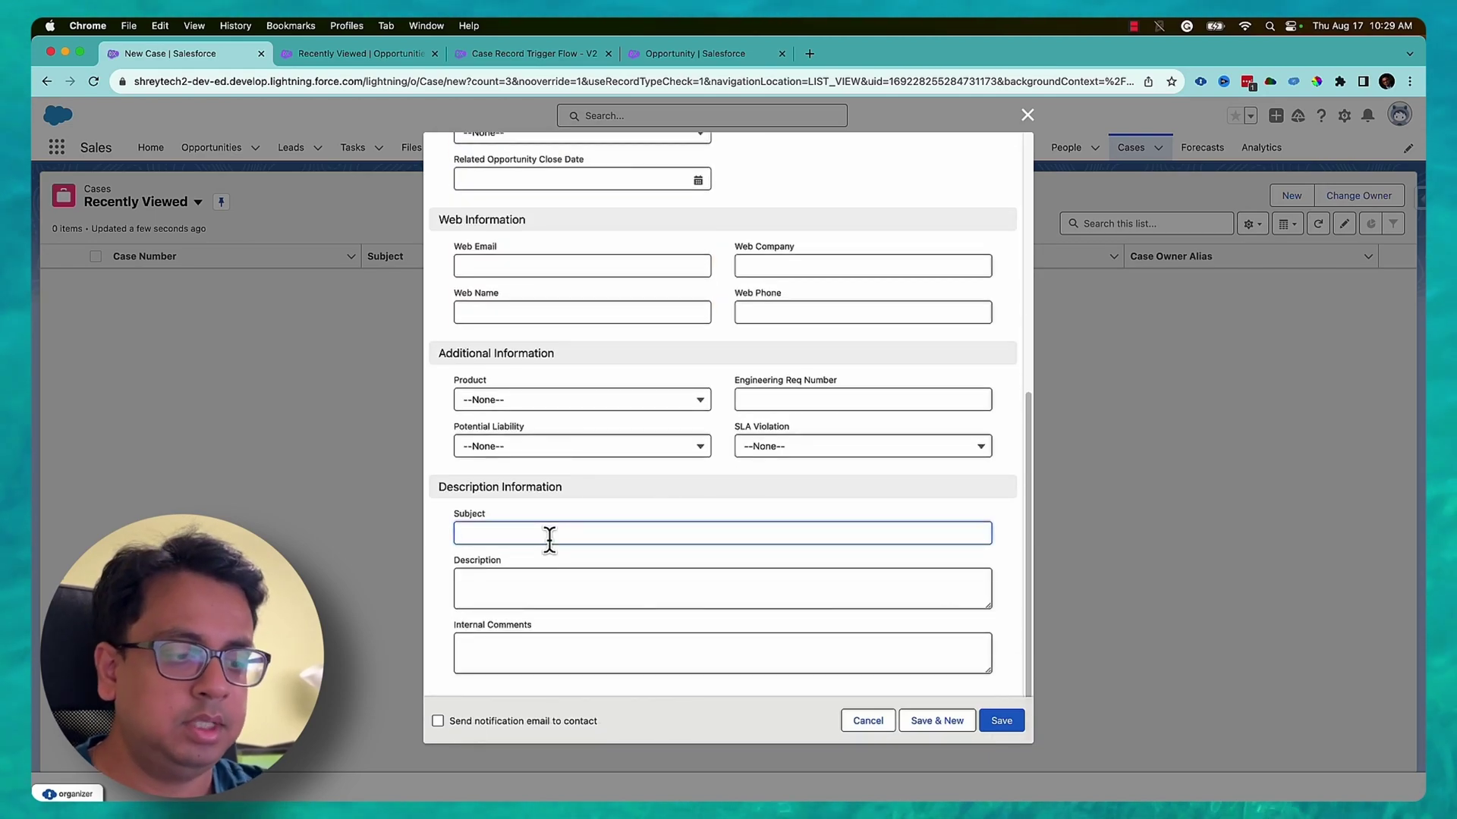
{"action": "type", "text": "Laptop not working"}
{"action": "key", "text": "Tab"}
{"action": "type", "text": "Laptop not working"}
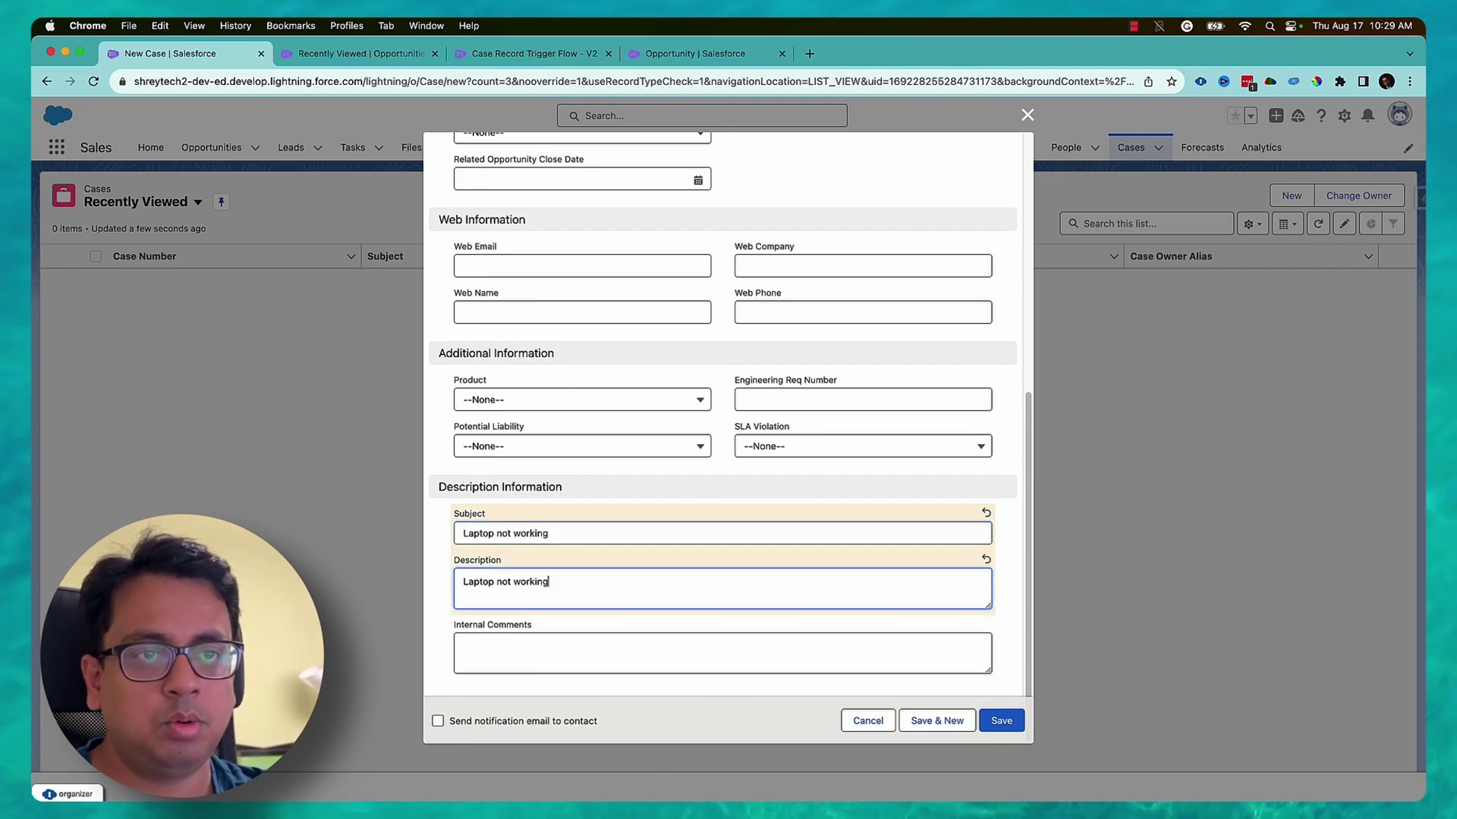
{"action": "key", "text": "super+a"}
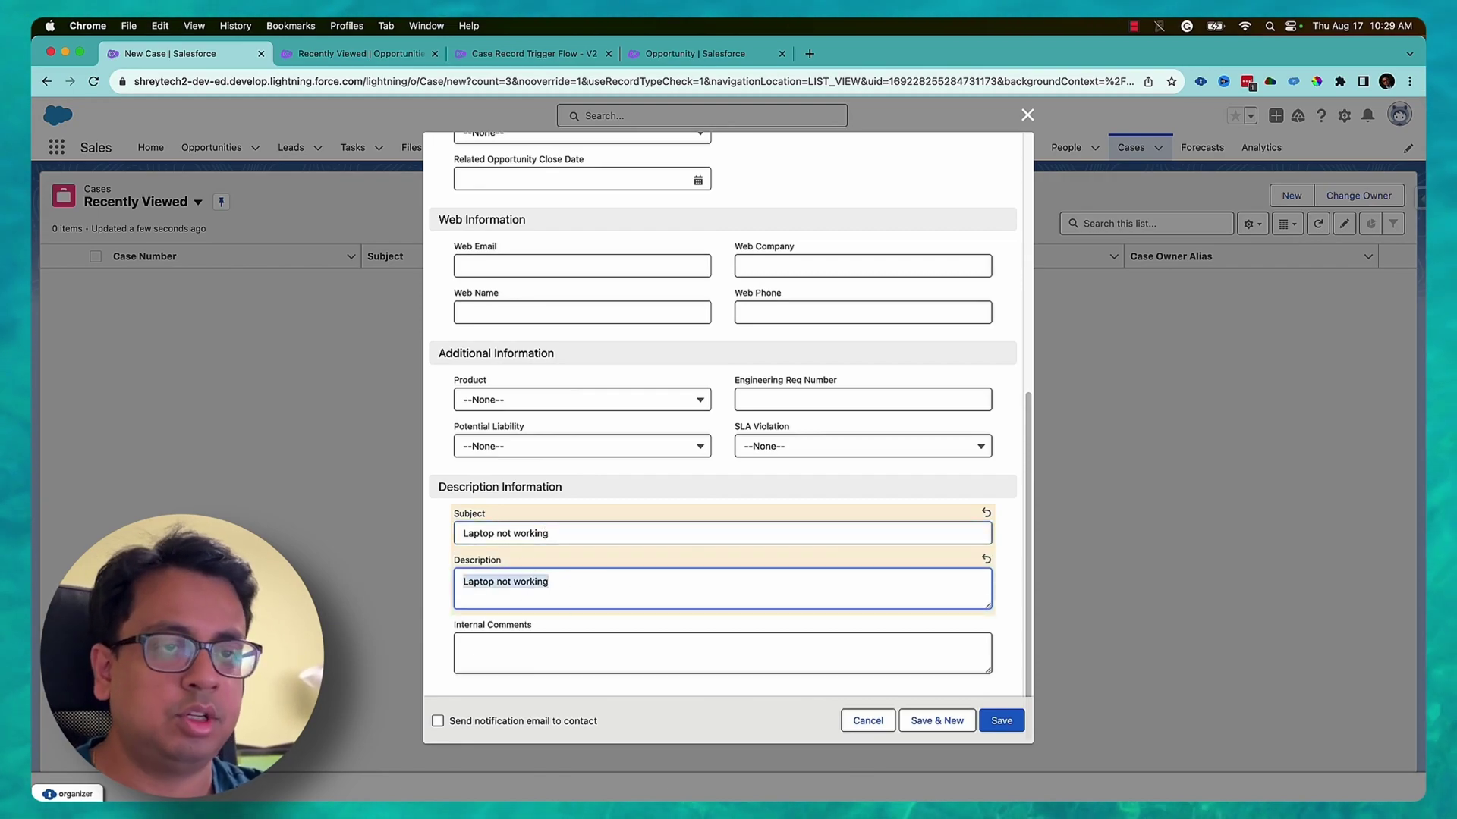
{"action": "key", "text": "BackSpace"}
{"action": "scroll", "coordinate": [622, 426], "scroll_direction": "up", "scroll_amount": 10}
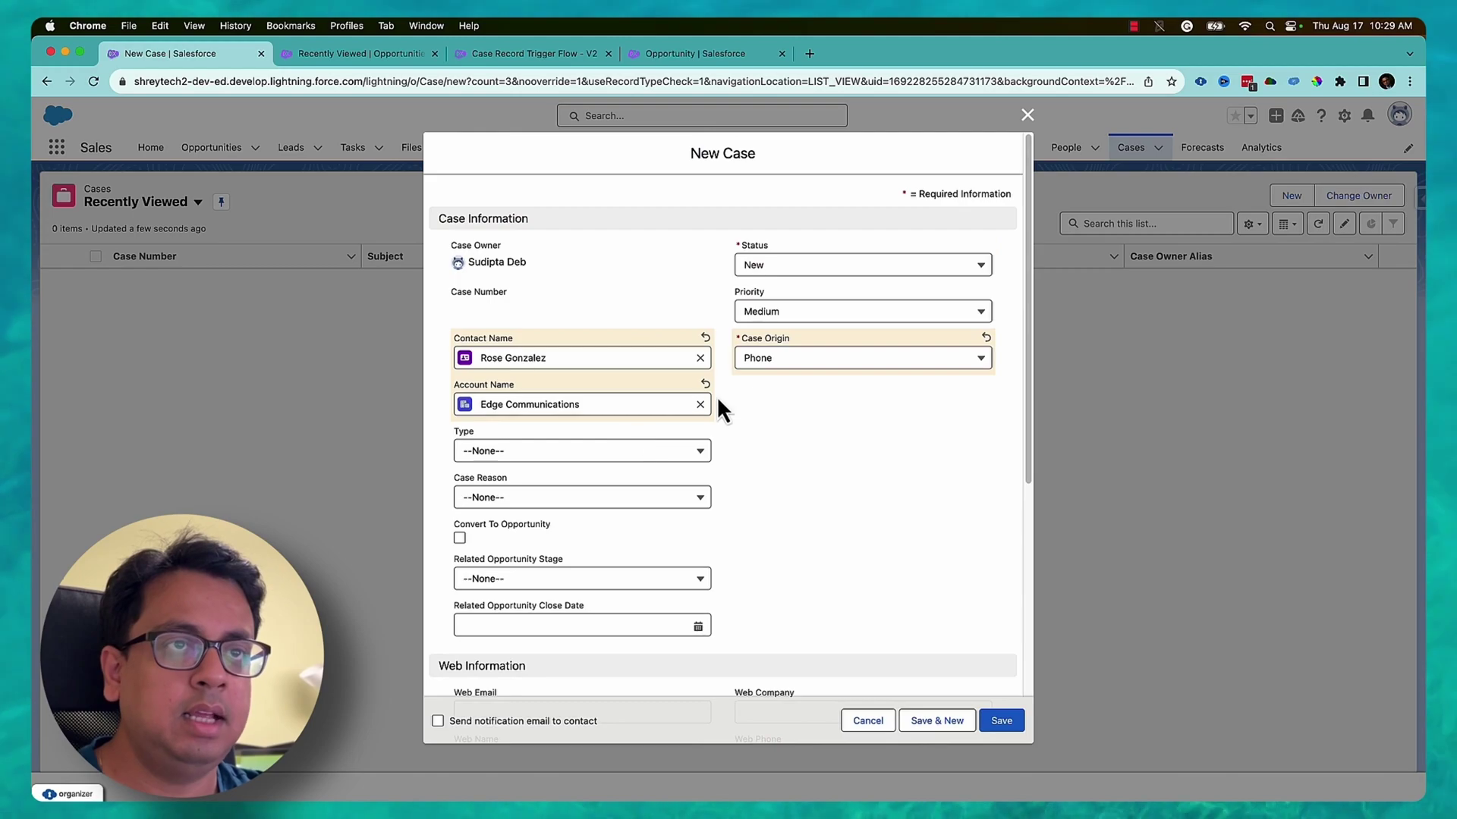
{"action": "left_click", "coordinate": [1001, 721]}
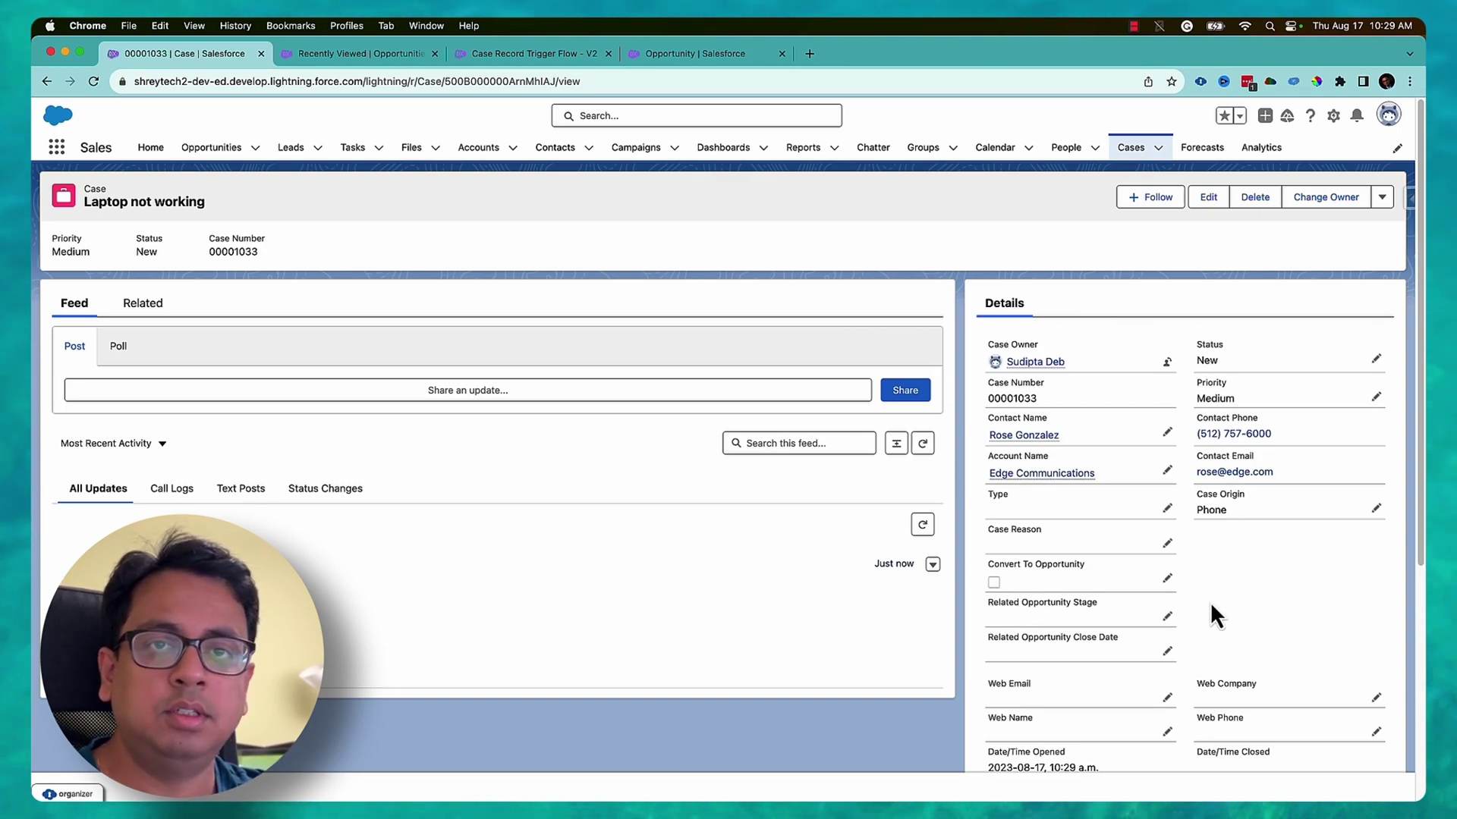
Examine the Case Record Trigger Flow's trigger and entry conditions alongside the case's Convert To Opportunity field
{"action": "left_click", "coordinate": [541, 55]}
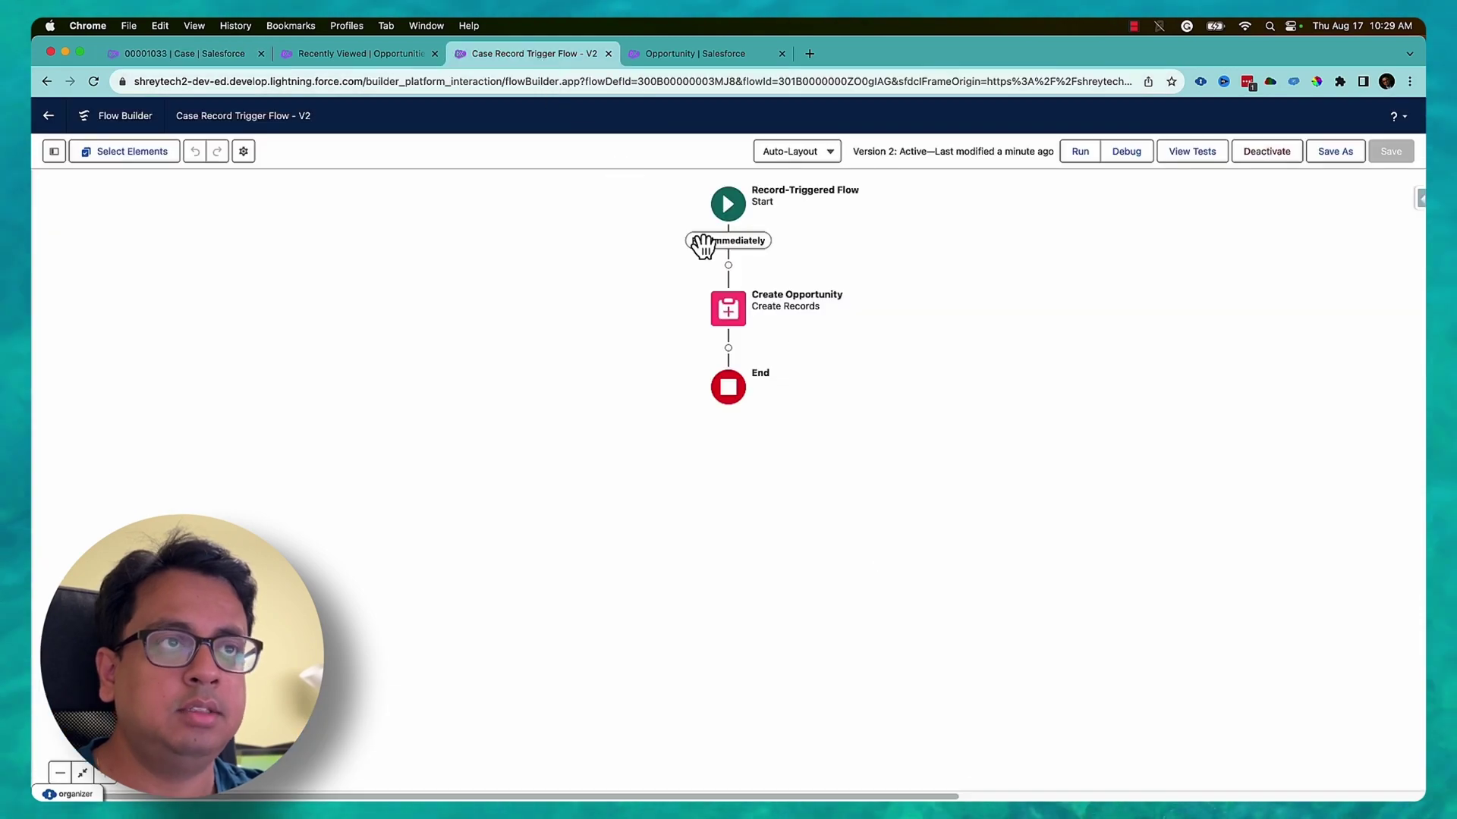
{"action": "left_click", "coordinate": [740, 218]}
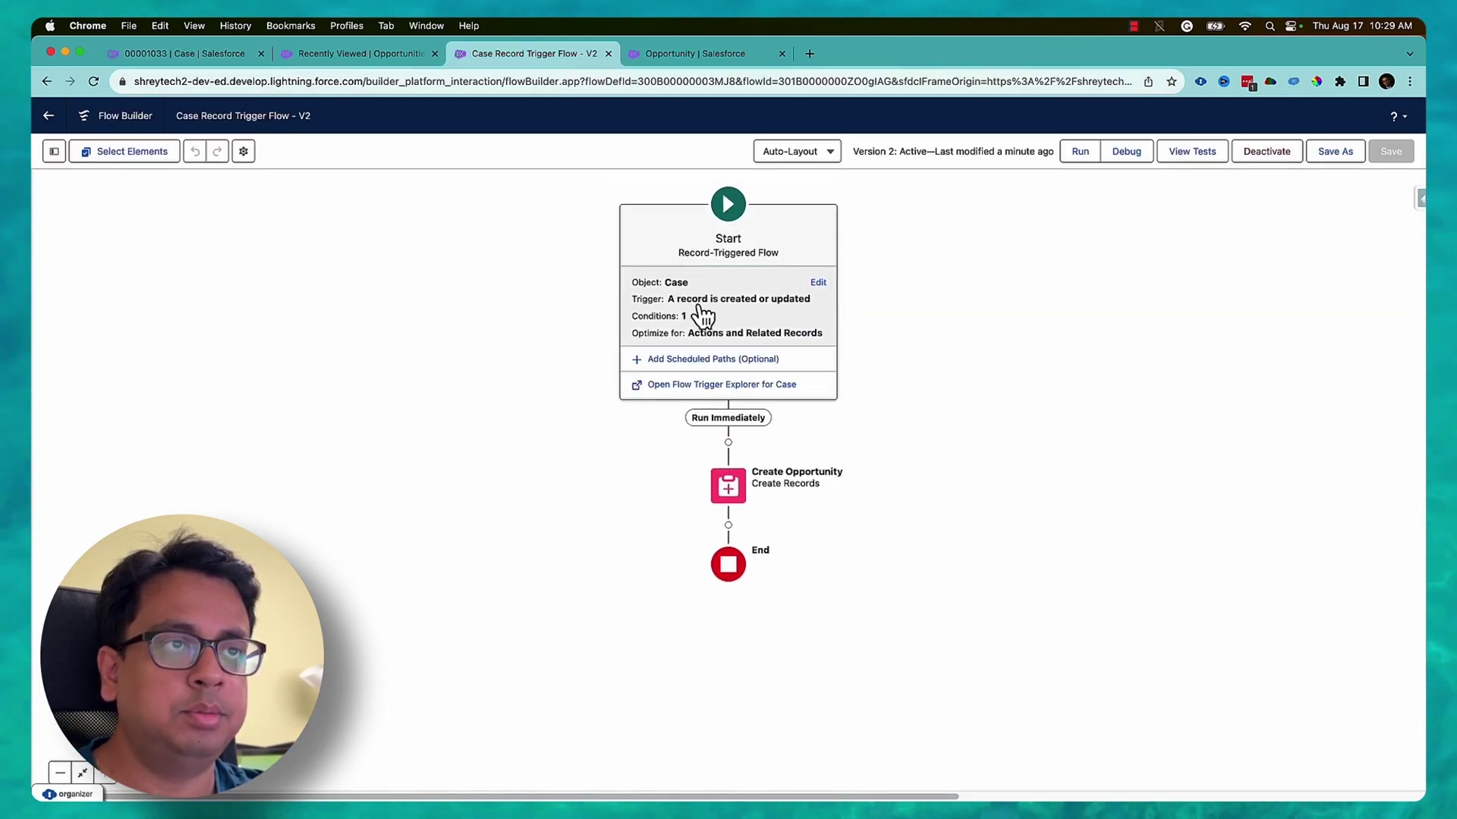
{"action": "left_click", "coordinate": [800, 305]}
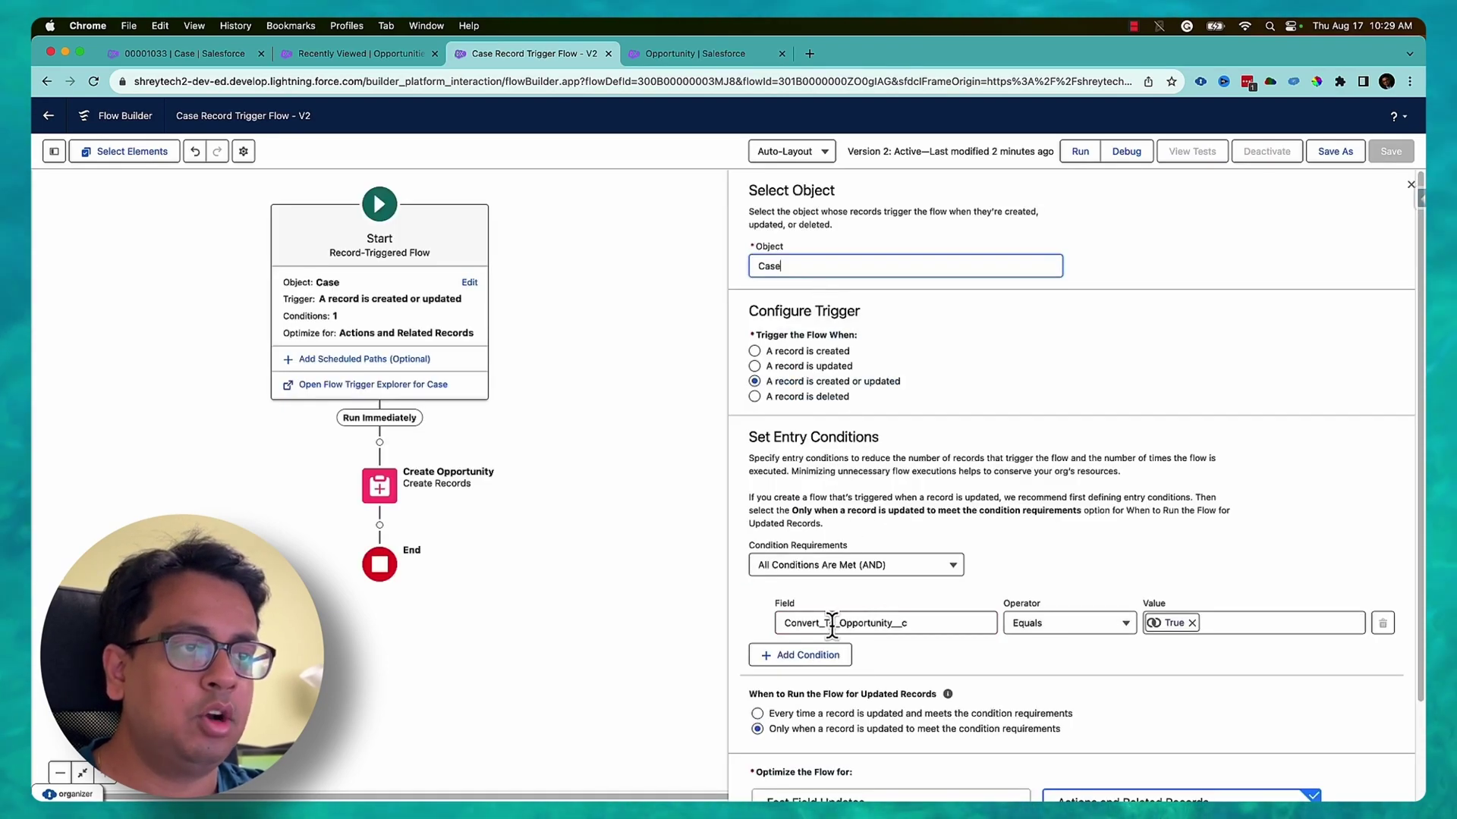
{"action": "left_click", "coordinate": [184, 53]}
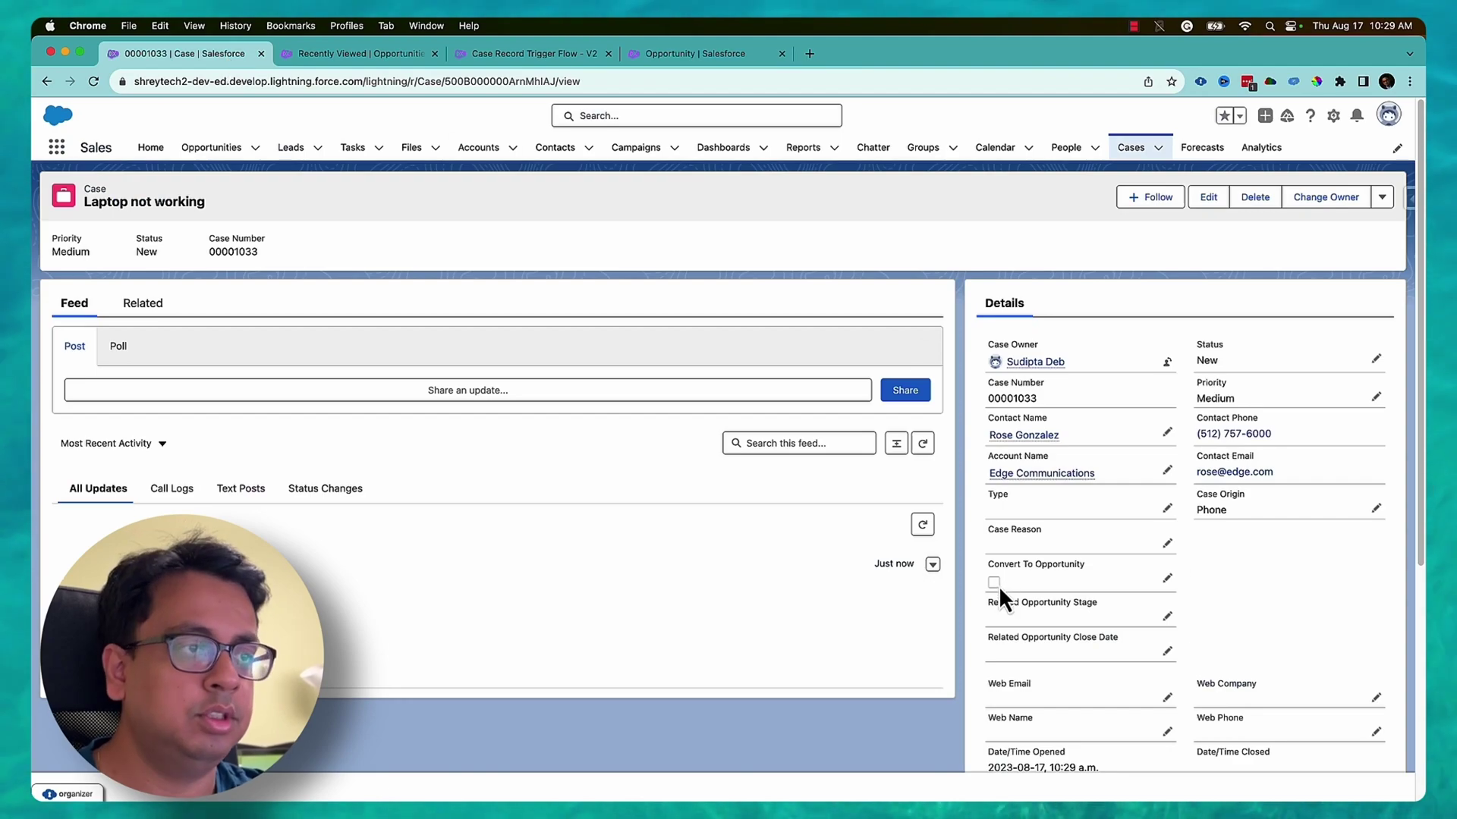
{"action": "left_click", "coordinate": [540, 57]}
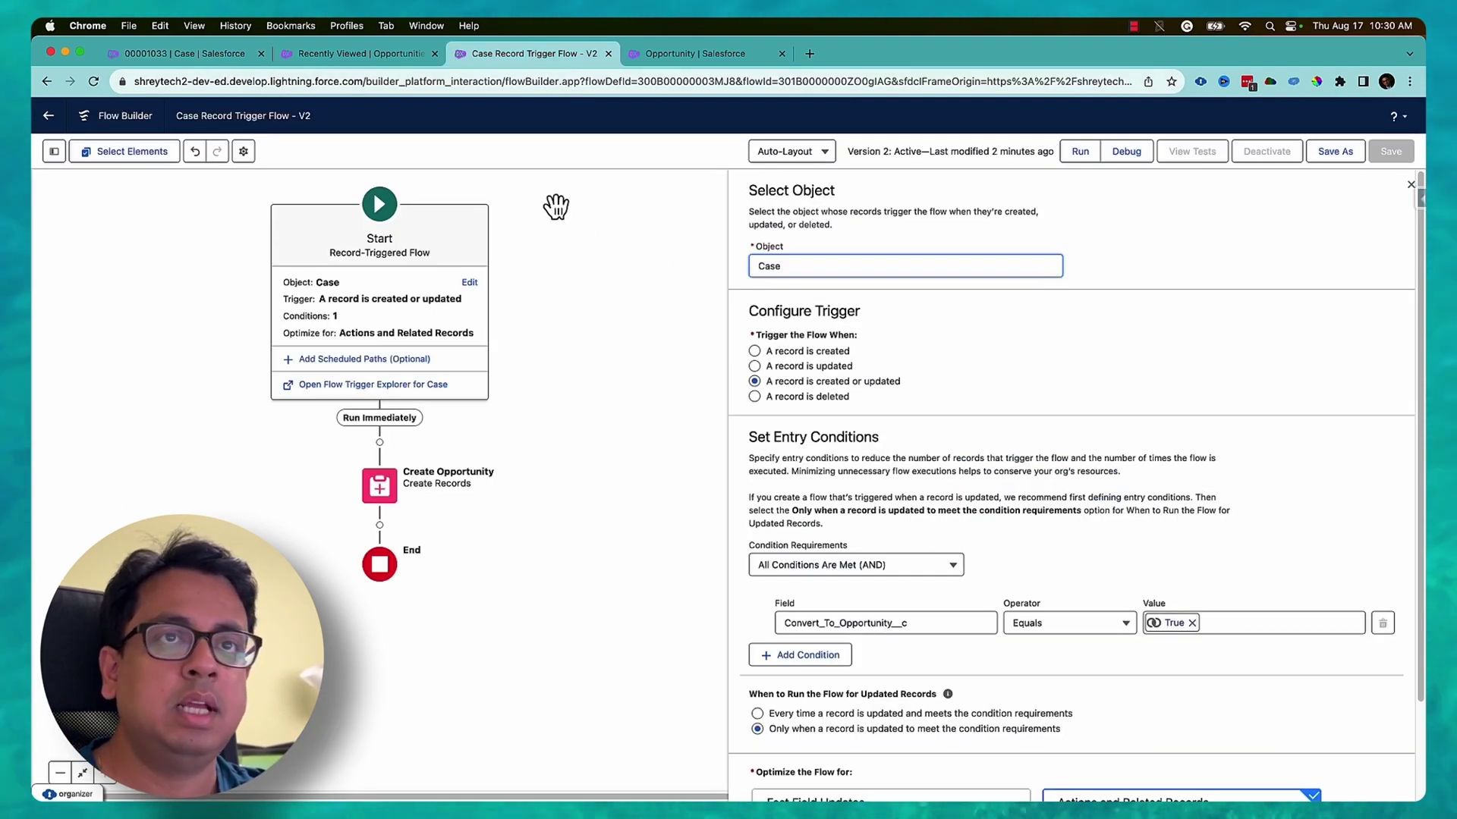
Review the field values set by the flow's Create Opportunity element and the Opportunity validation rule
{"action": "left_click", "coordinate": [387, 495]}
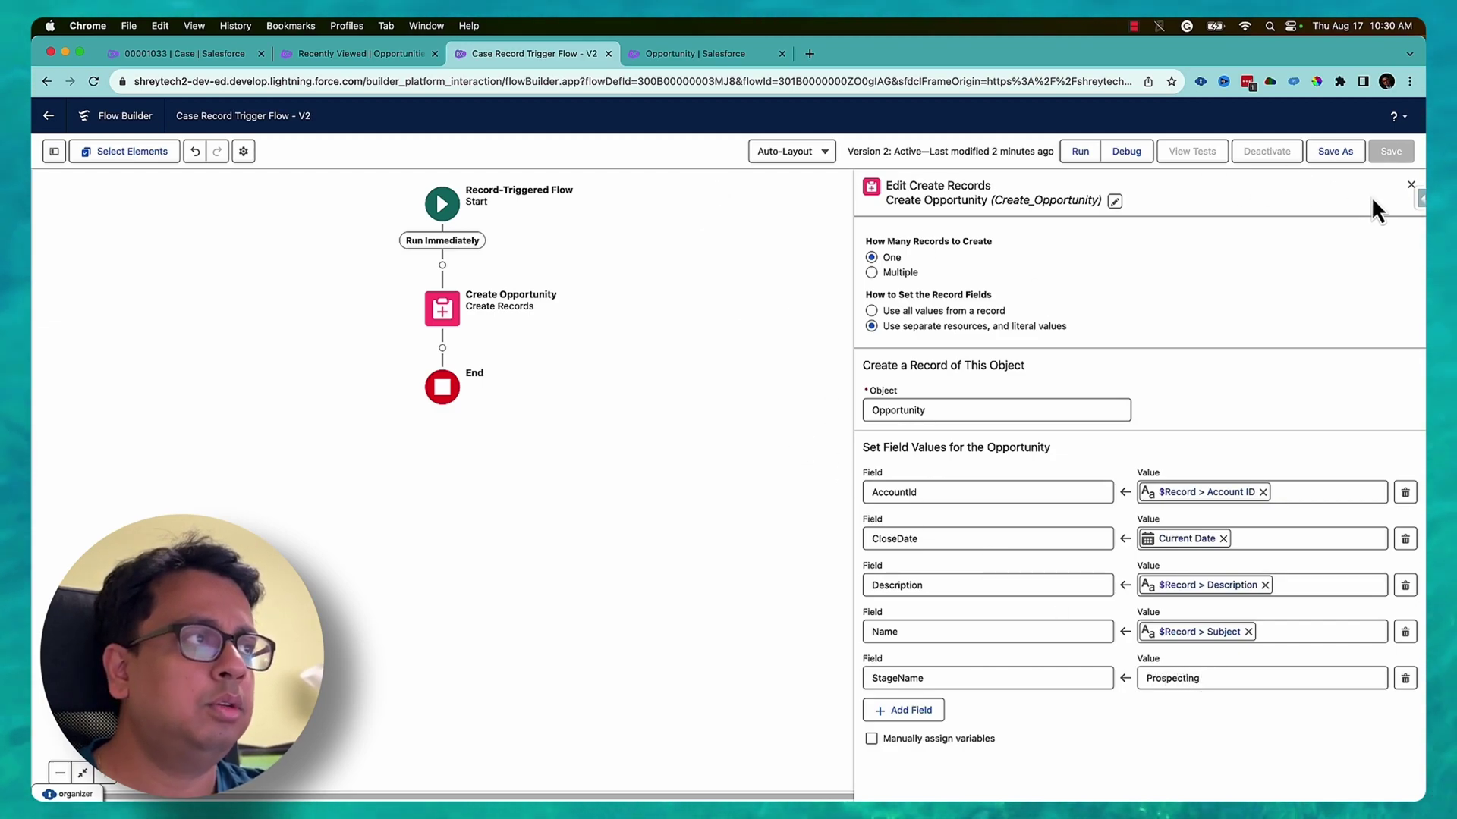
{"action": "left_click", "coordinate": [1409, 187]}
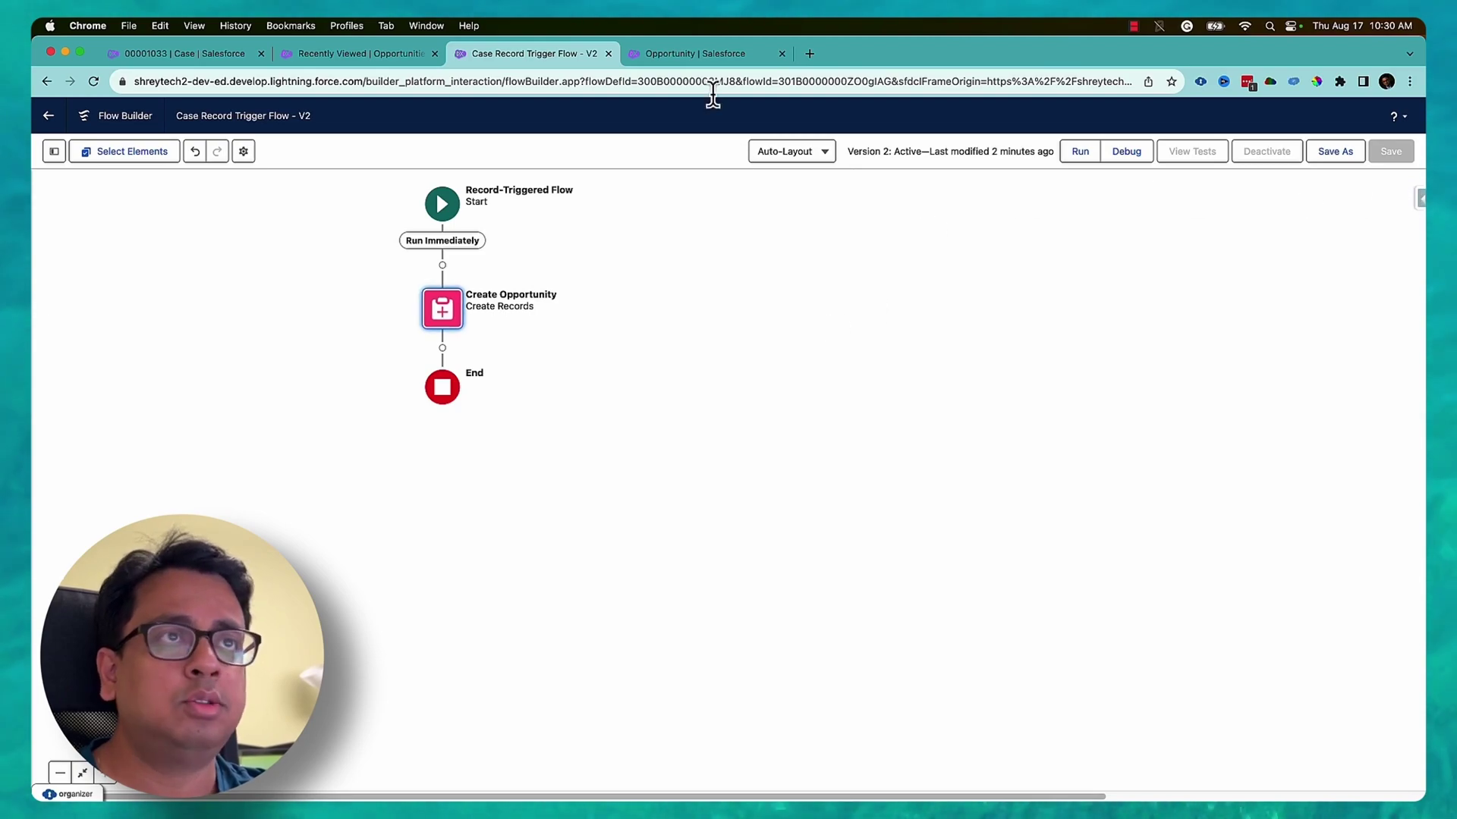
{"action": "left_click", "coordinate": [713, 54]}
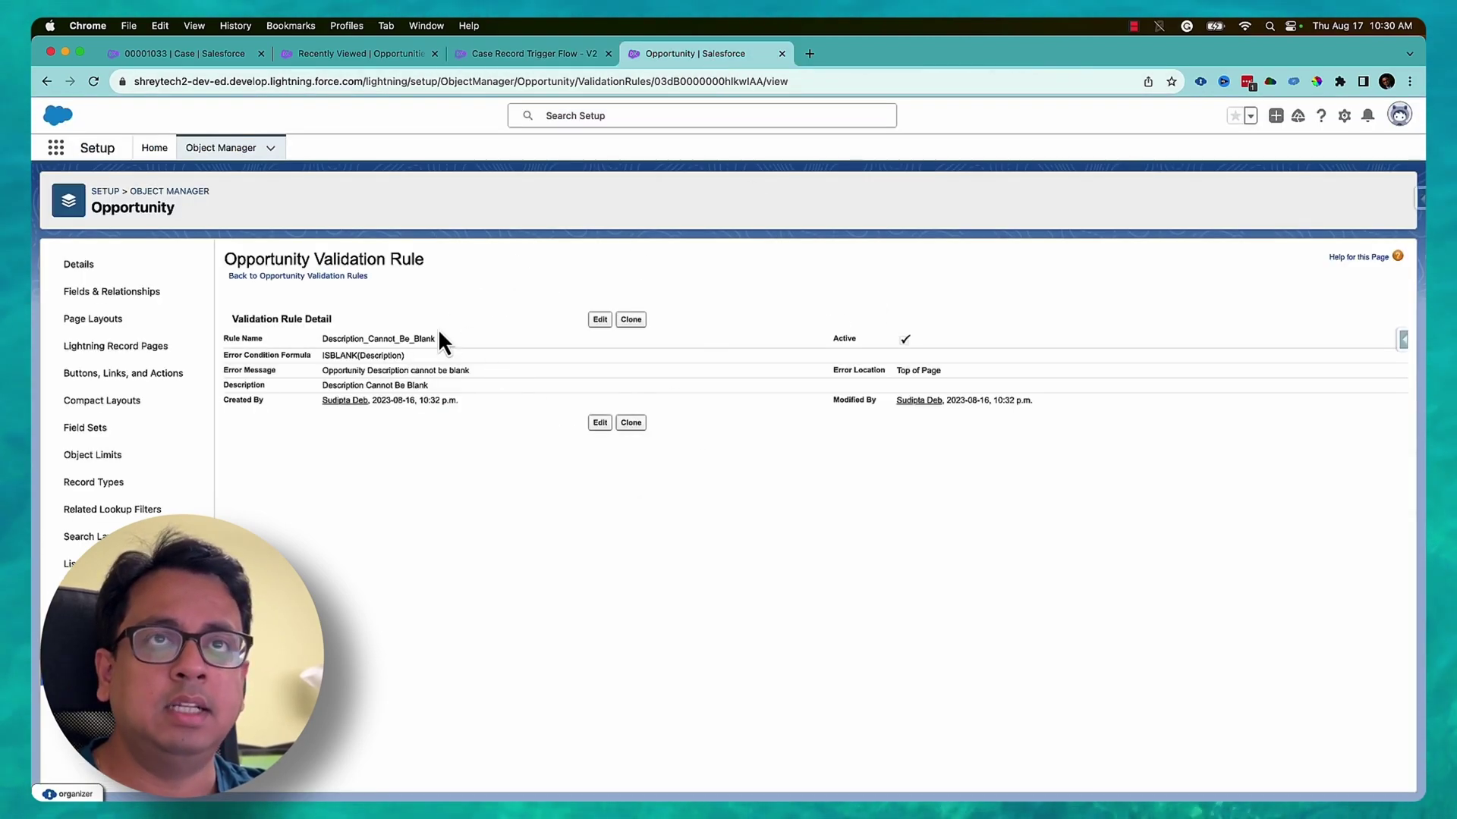
Check the case's Description field against the error condition formula of the Opportunity validation rule
{"action": "left_click", "coordinate": [228, 53]}
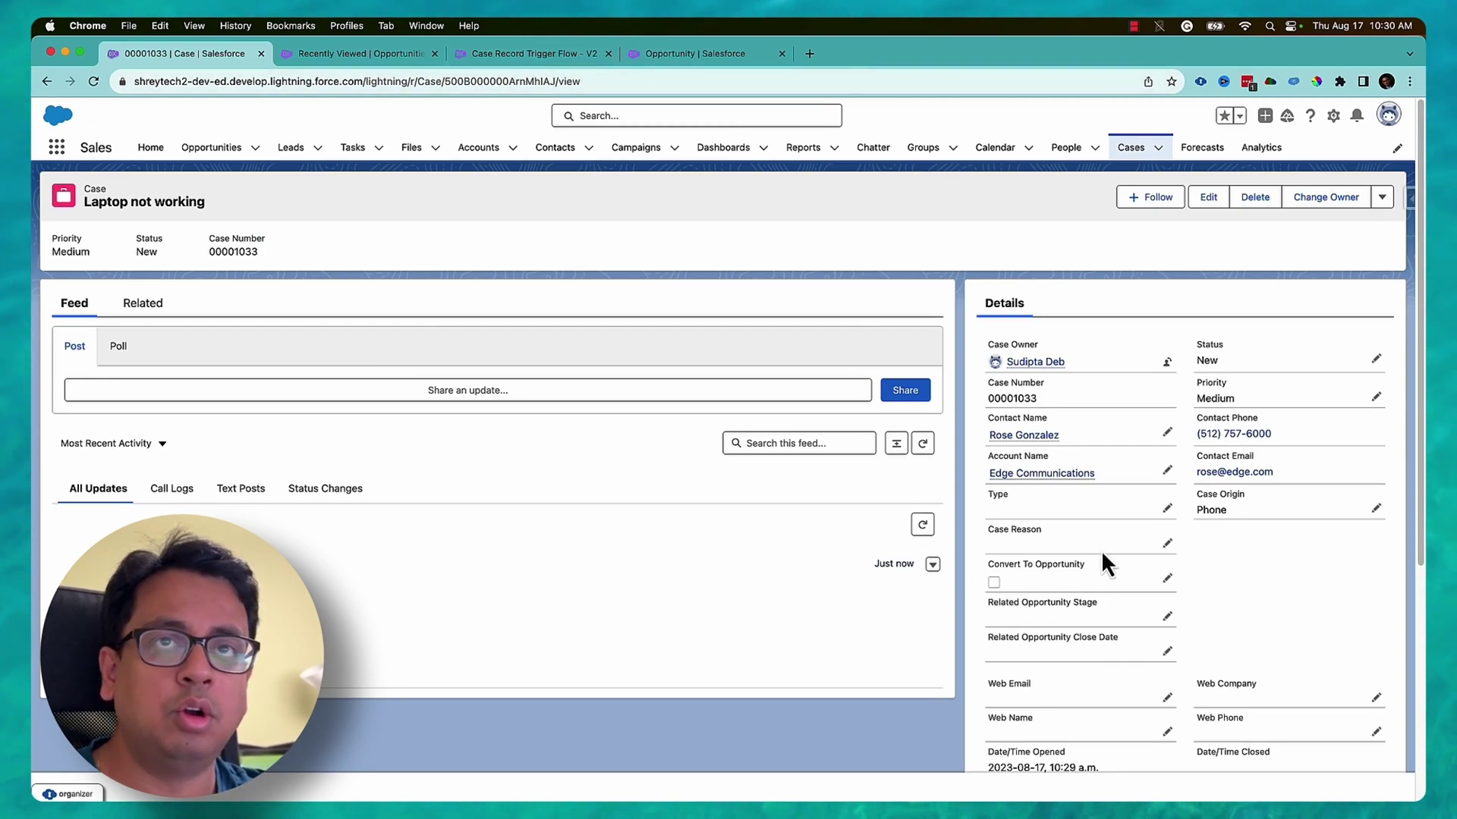
{"action": "scroll", "coordinate": [1051, 593], "scroll_direction": "down", "scroll_amount": 5}
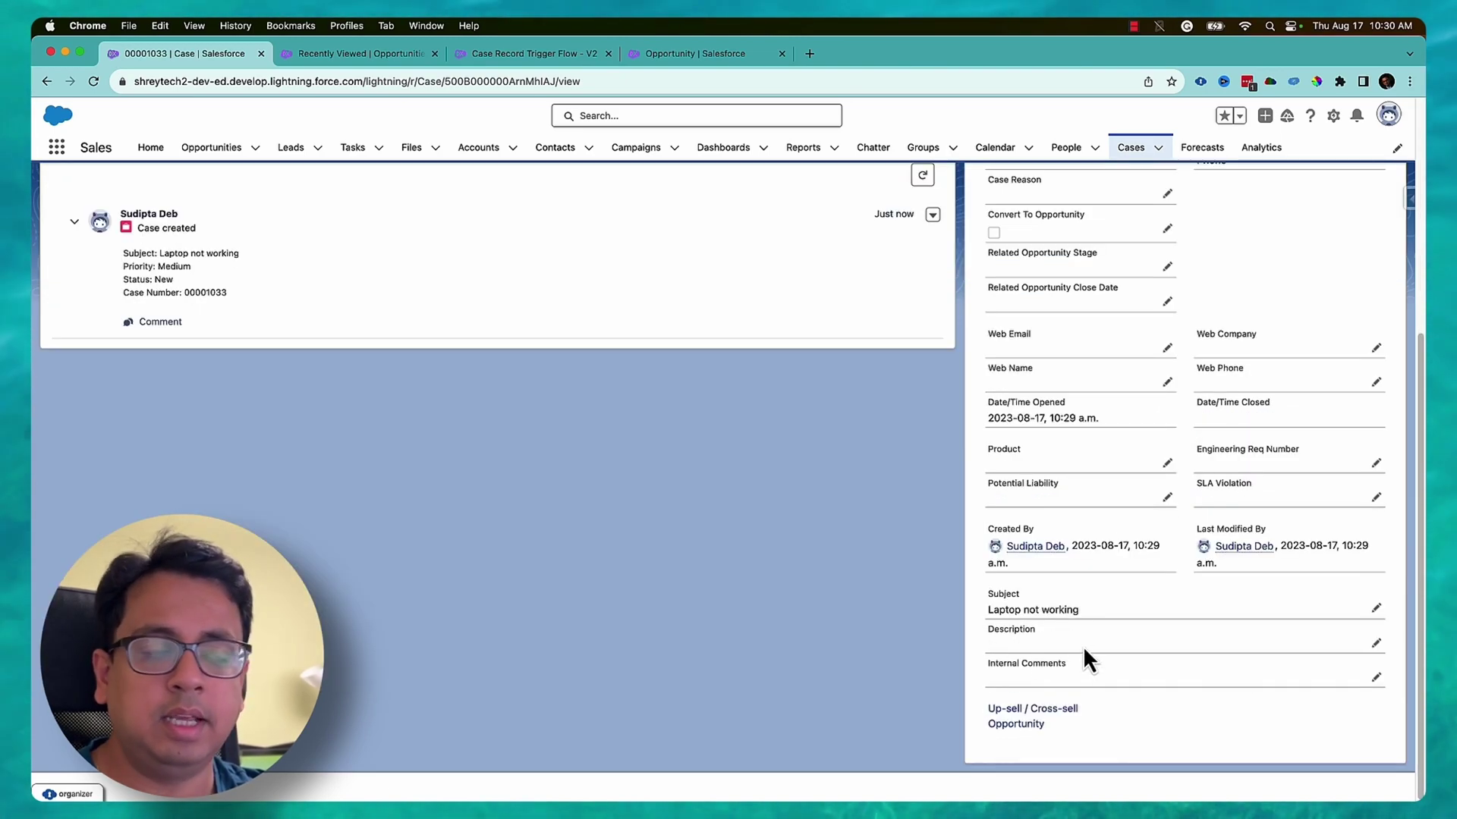
{"action": "scroll", "coordinate": [1061, 650], "scroll_direction": "up", "scroll_amount": 5}
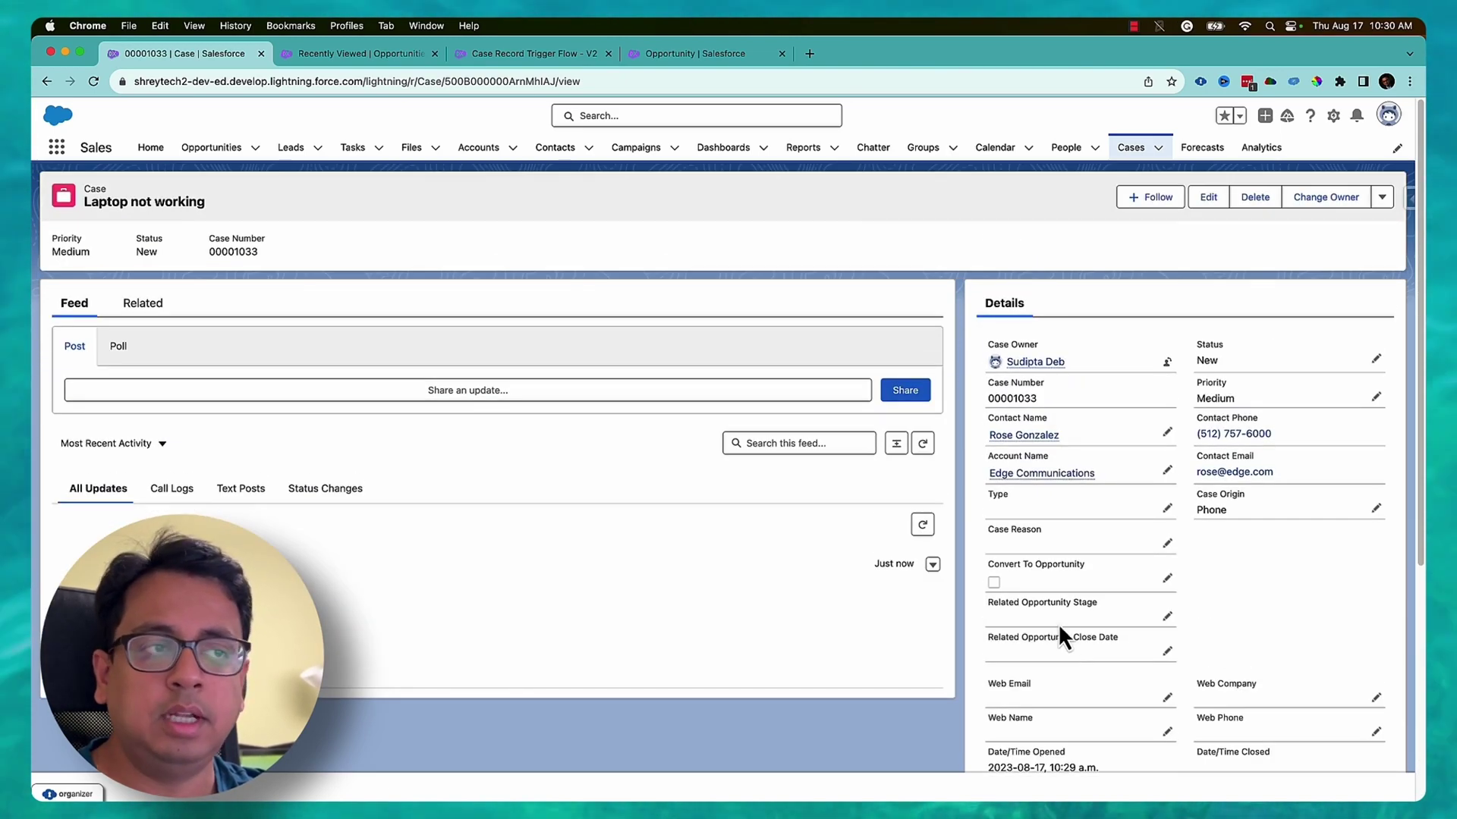
{"action": "scroll", "coordinate": [1061, 636], "scroll_direction": "down", "scroll_amount": 5}
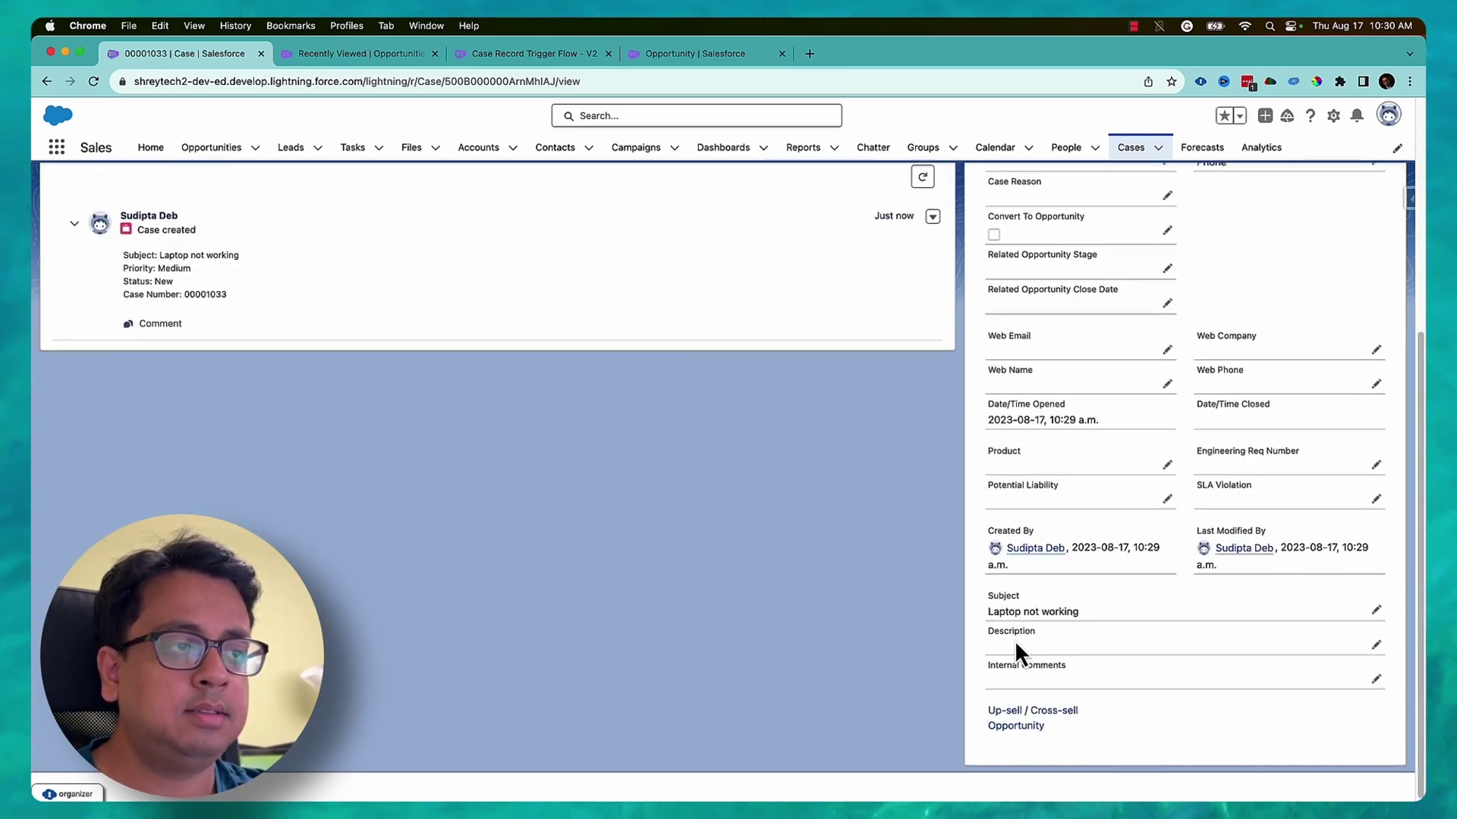
{"action": "scroll", "coordinate": [1014, 639], "scroll_direction": "up", "scroll_amount": 5}
{"action": "left_click", "coordinate": [657, 55]}
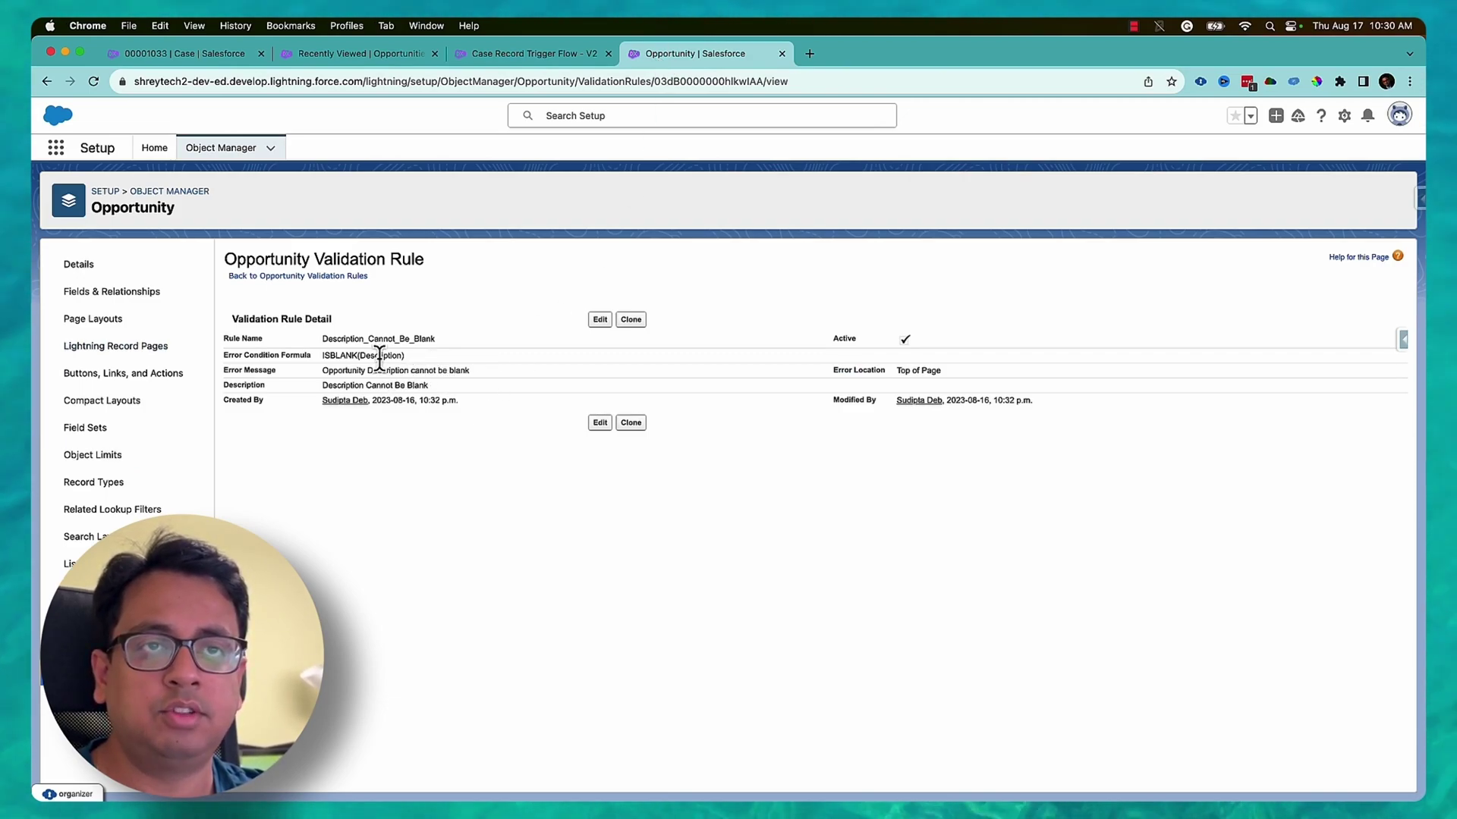
{"action": "left_click", "coordinate": [205, 55]}
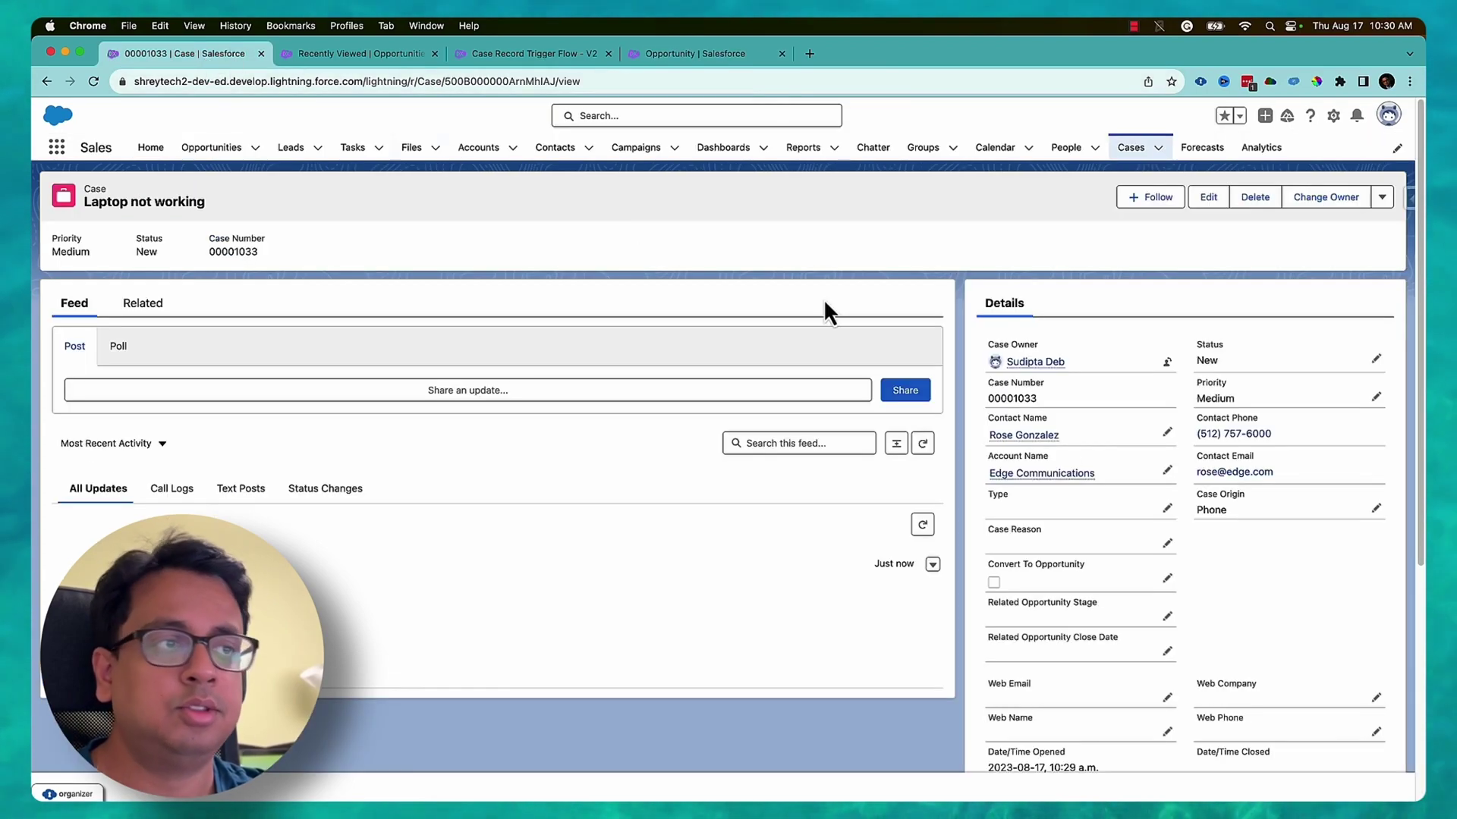
Try to save the case with Convert To Opportunity enabled, and examine the validation text in the response
{"action": "double_click", "coordinate": [994, 583]}
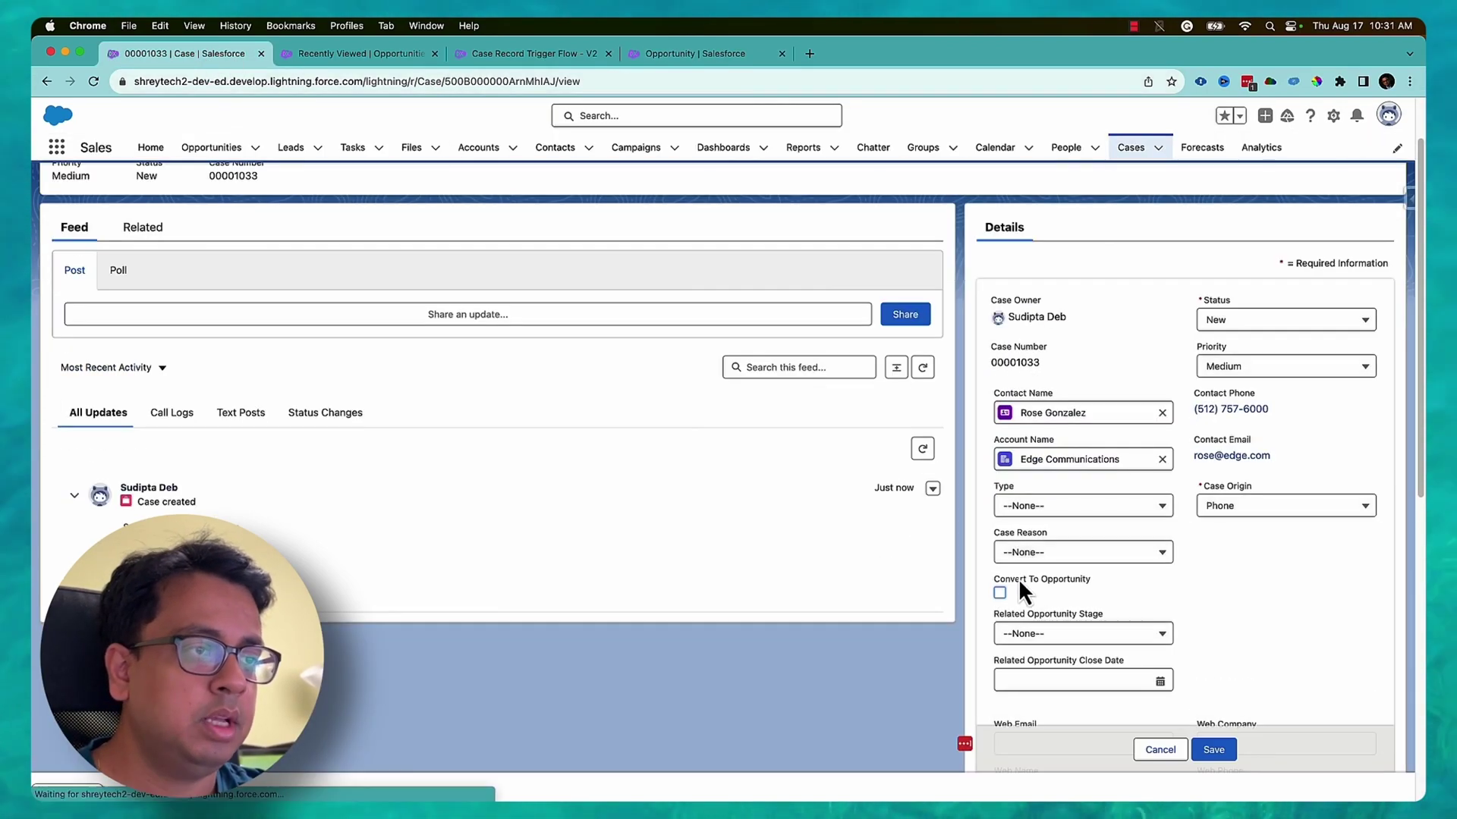
{"action": "left_click", "coordinate": [1000, 593]}
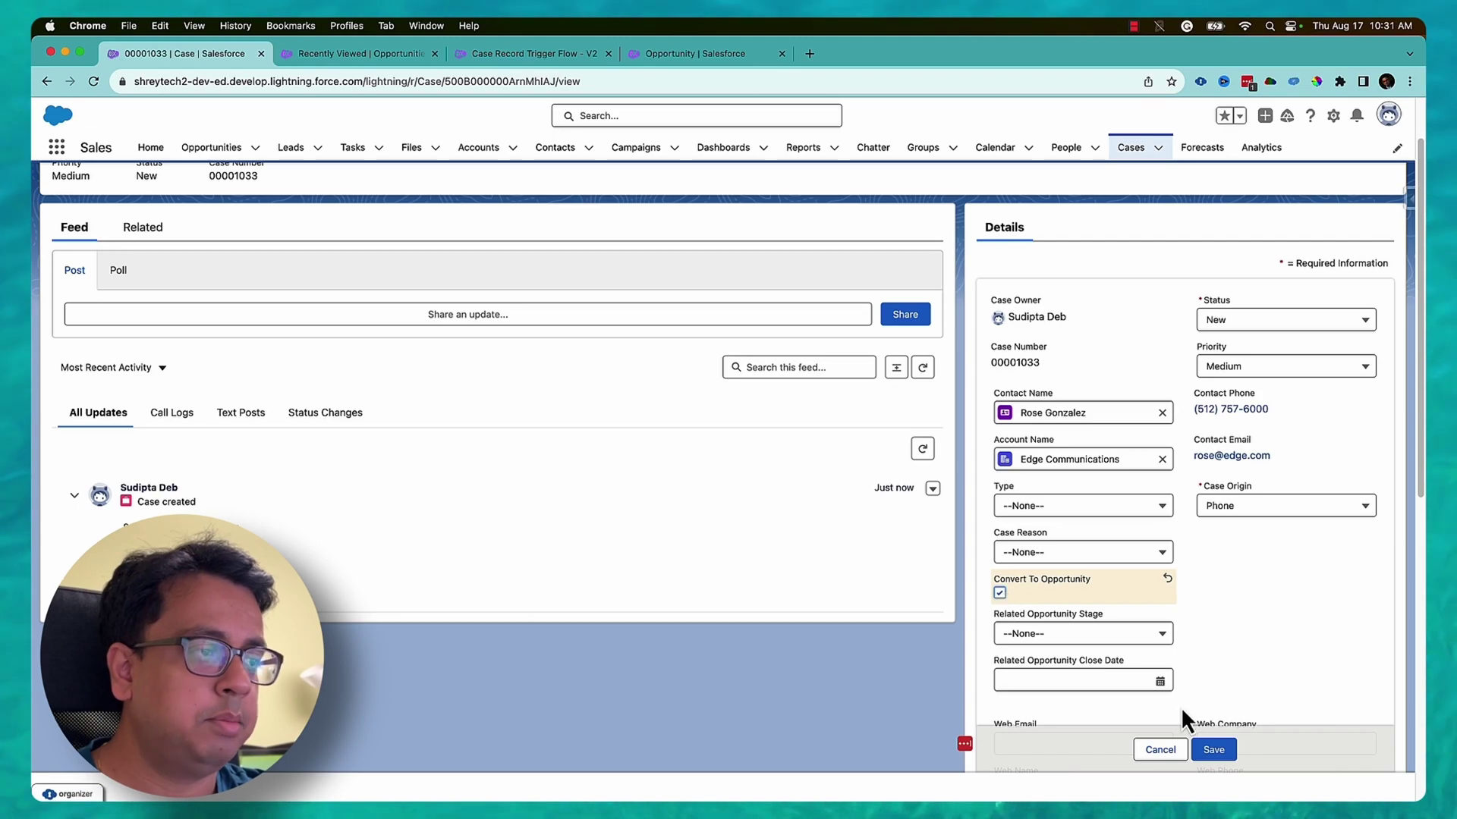
{"action": "left_click", "coordinate": [1212, 749]}
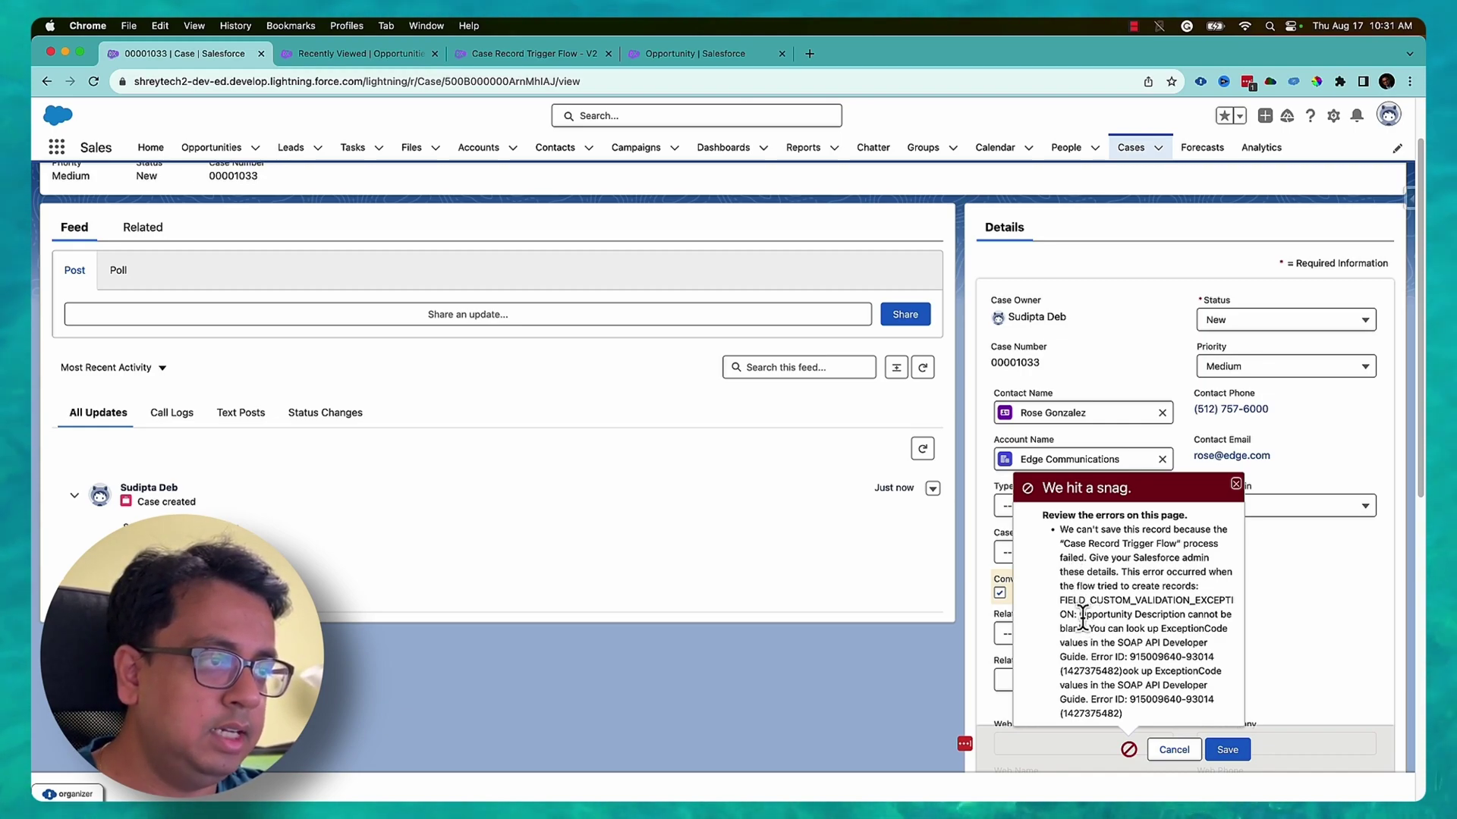
{"action": "left_click_drag", "start_coordinate": [1079, 613], "coordinate": [1081, 629]}
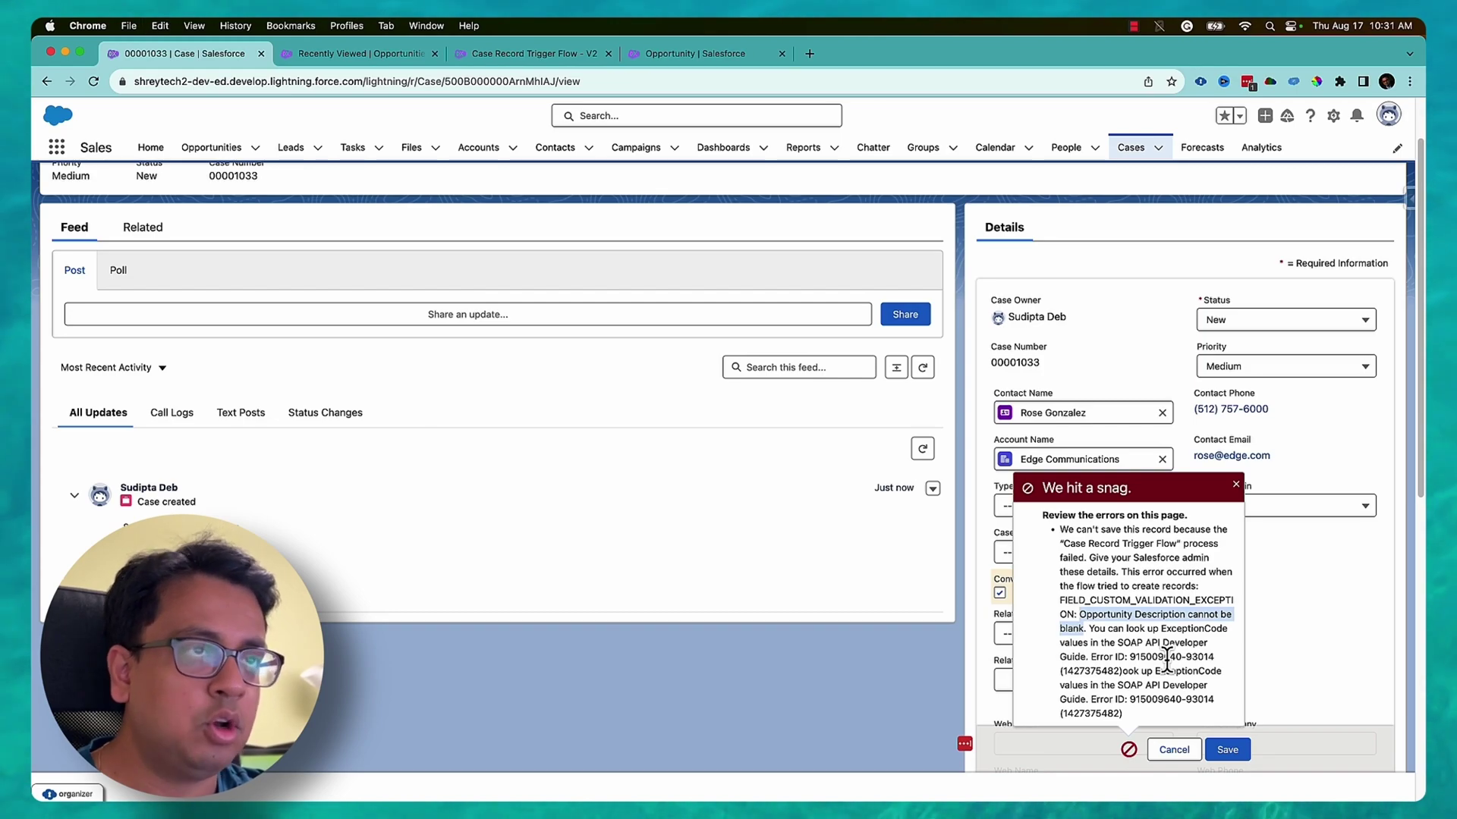
Add a fault path to the Create Opportunity element in the Case Record Trigger Flow
{"action": "left_click", "coordinate": [563, 59]}
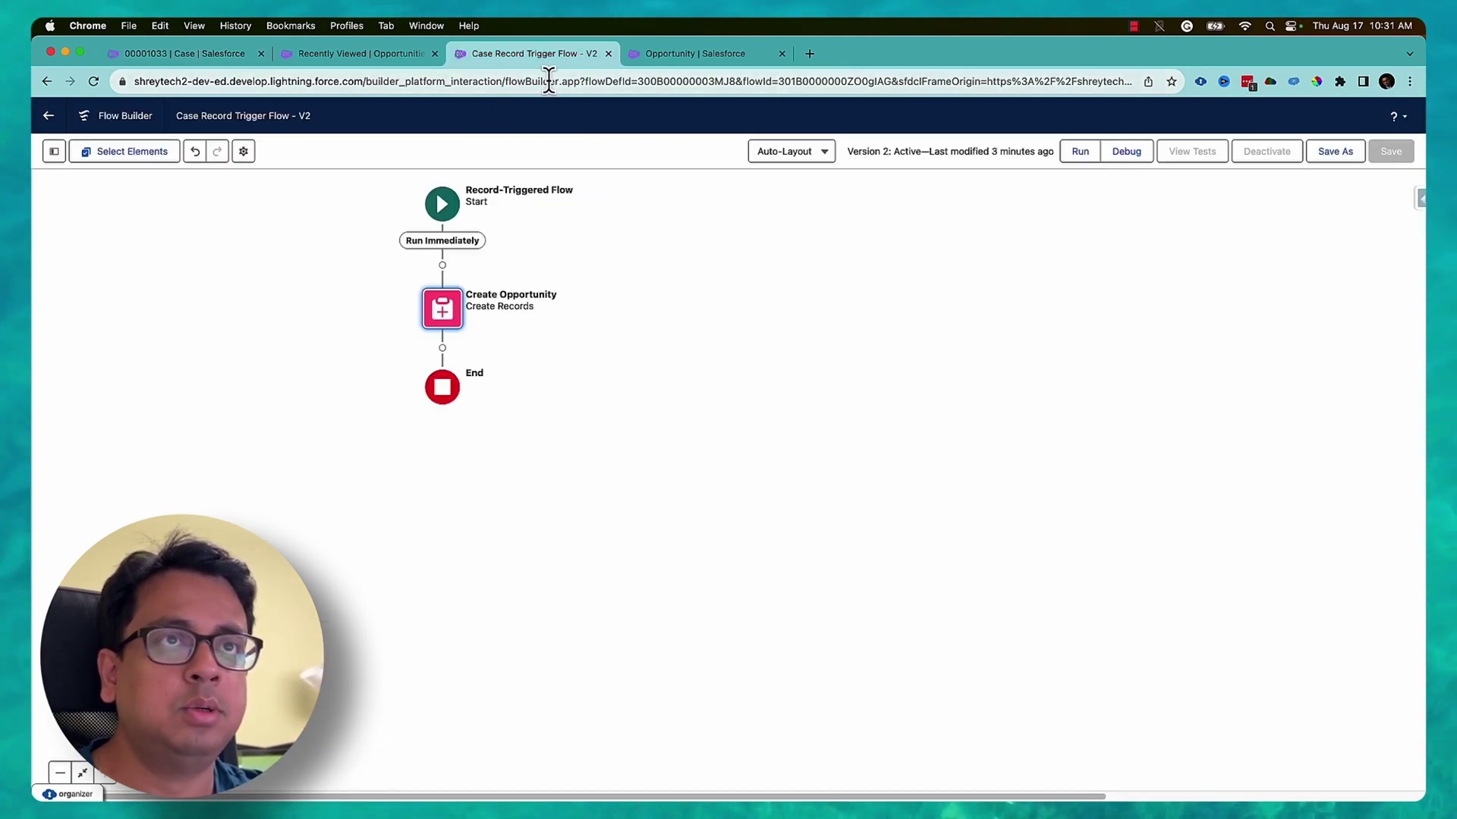
{"action": "left_click", "coordinate": [456, 322]}
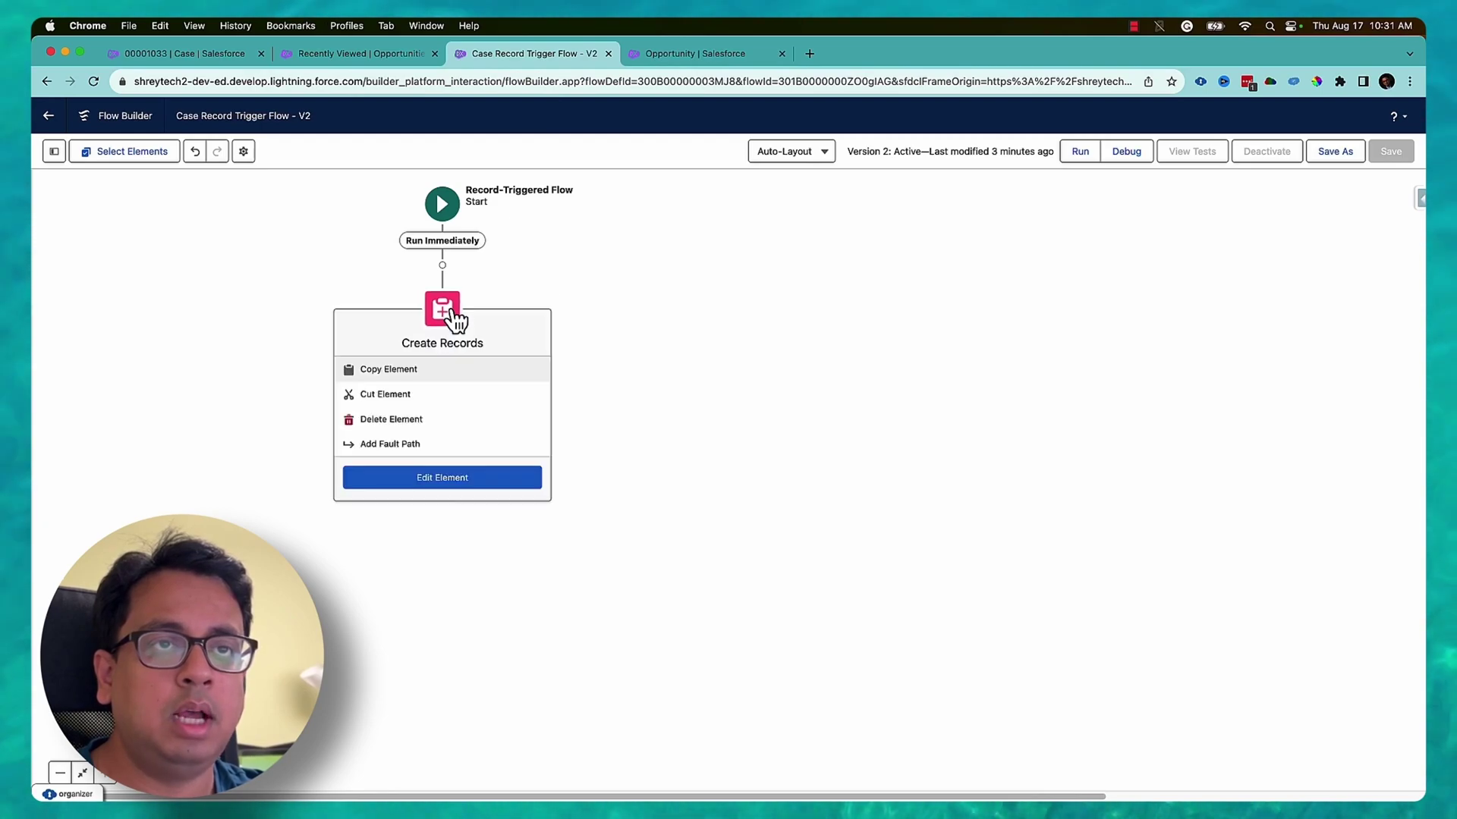
{"action": "left_click", "coordinate": [406, 445]}
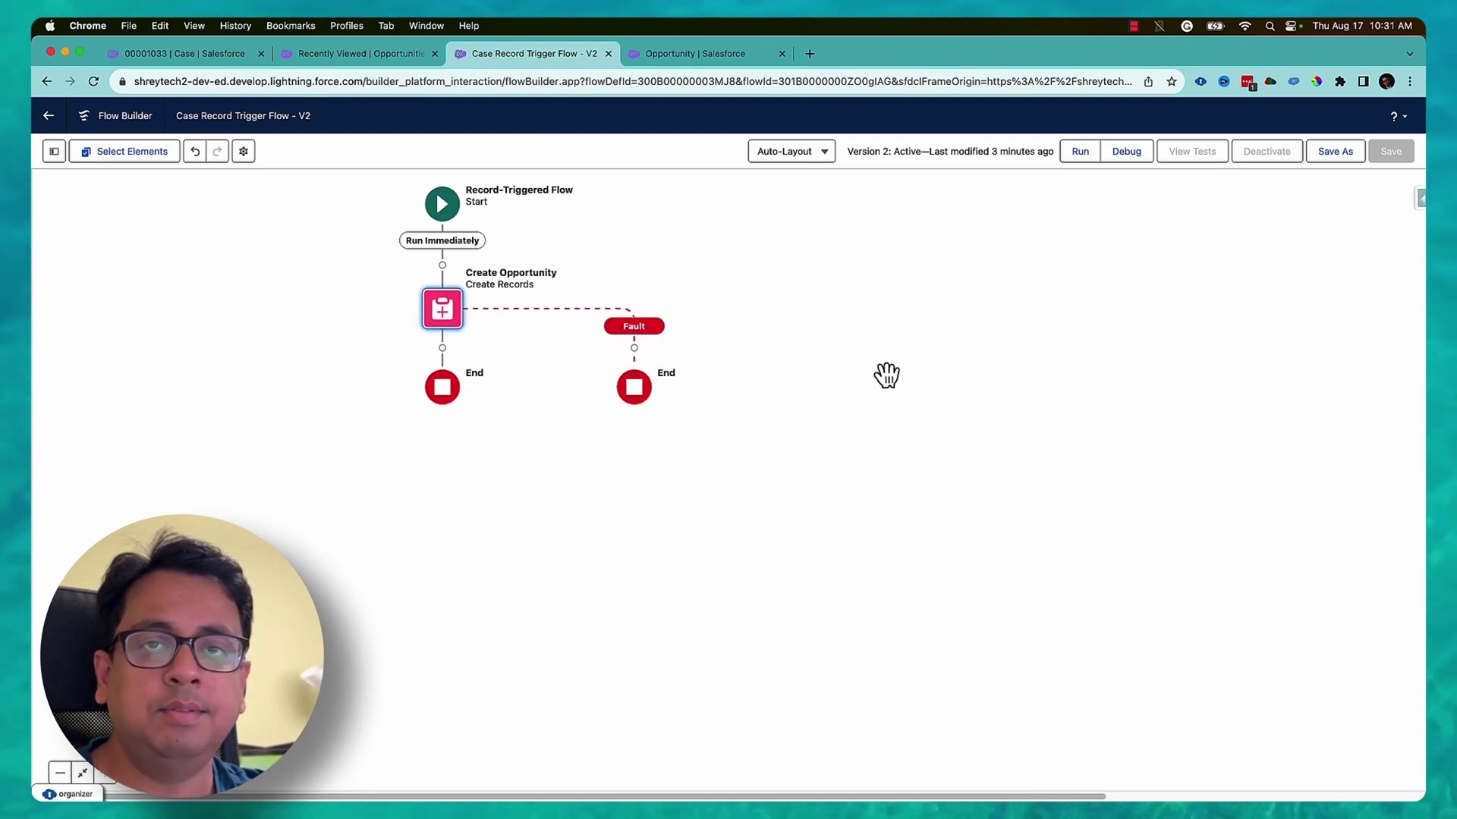
Add a decision labelled Check Error Message to the fault path, with an outcome labelled Opportunity Description cannot be blank
{"action": "left_click", "coordinate": [634, 348]}
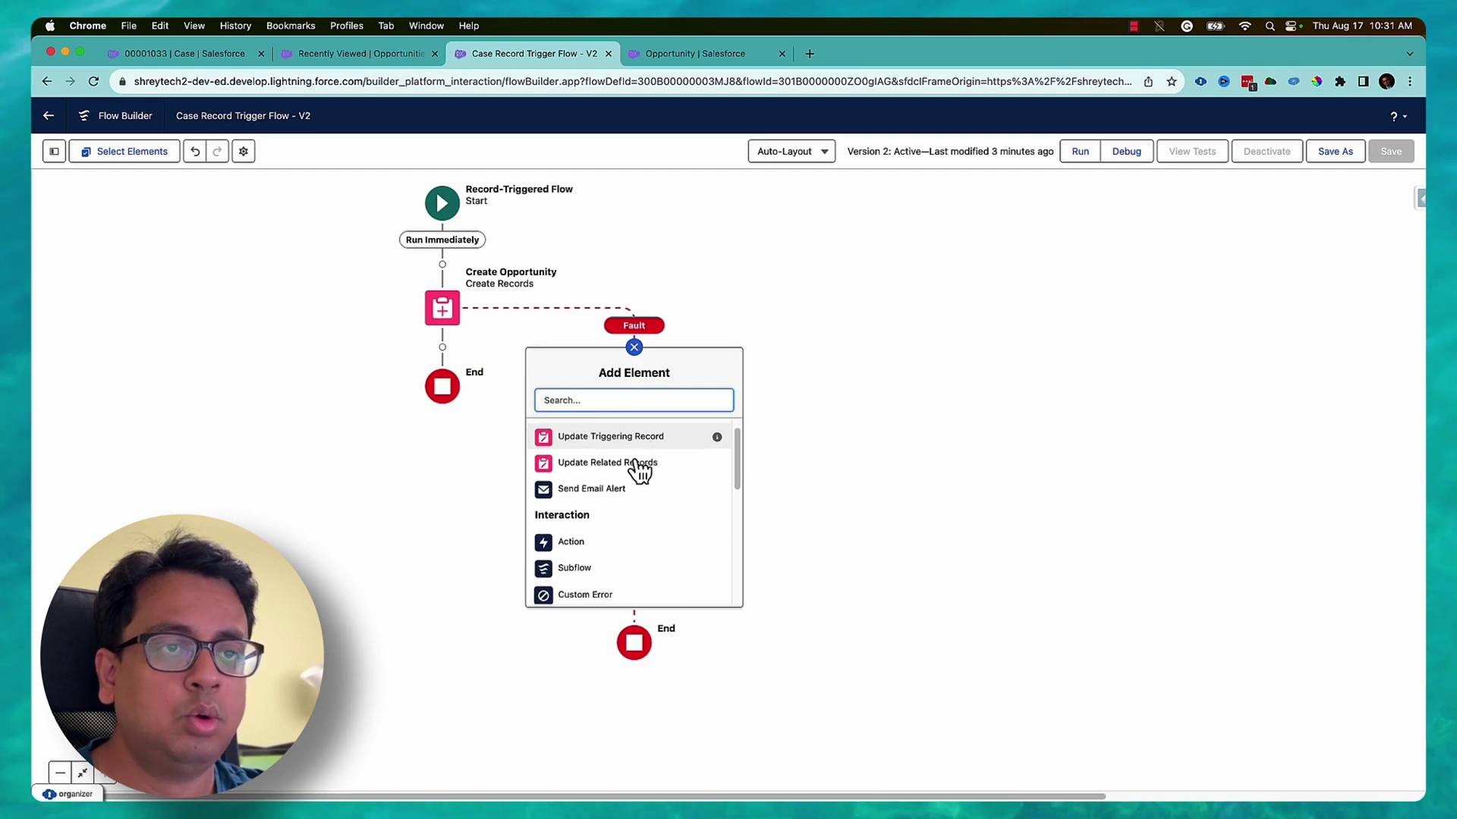
{"action": "scroll", "coordinate": [640, 470], "scroll_direction": "down", "scroll_amount": 3}
{"action": "left_click", "coordinate": [595, 588]}
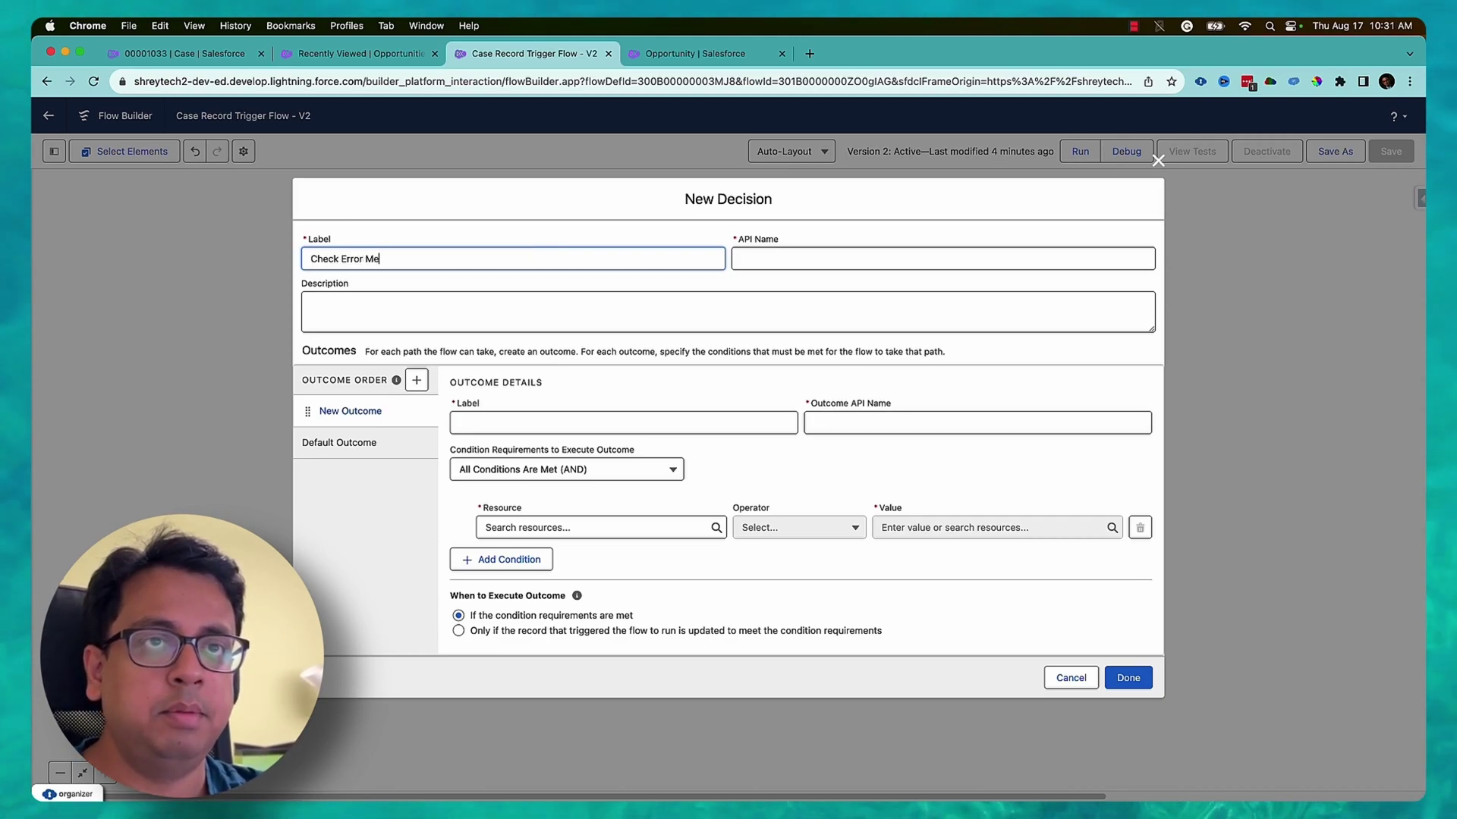
{"action": "key", "text": "Tab"}
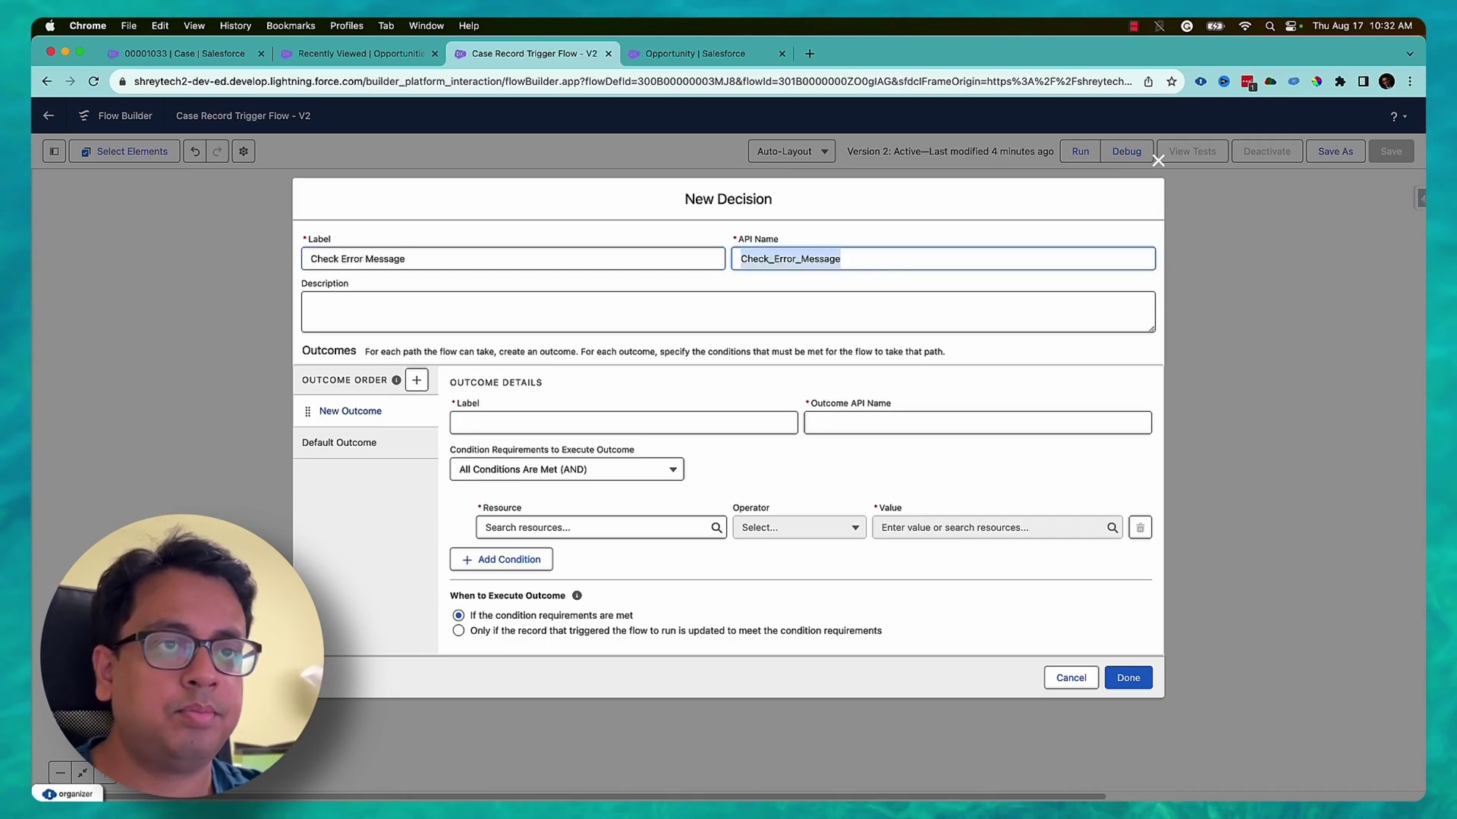
{"action": "left_click", "coordinate": [657, 417]}
{"action": "type", "text": "Opportunity Description cannot be blank"}
{"action": "left_click", "coordinate": [848, 423]}
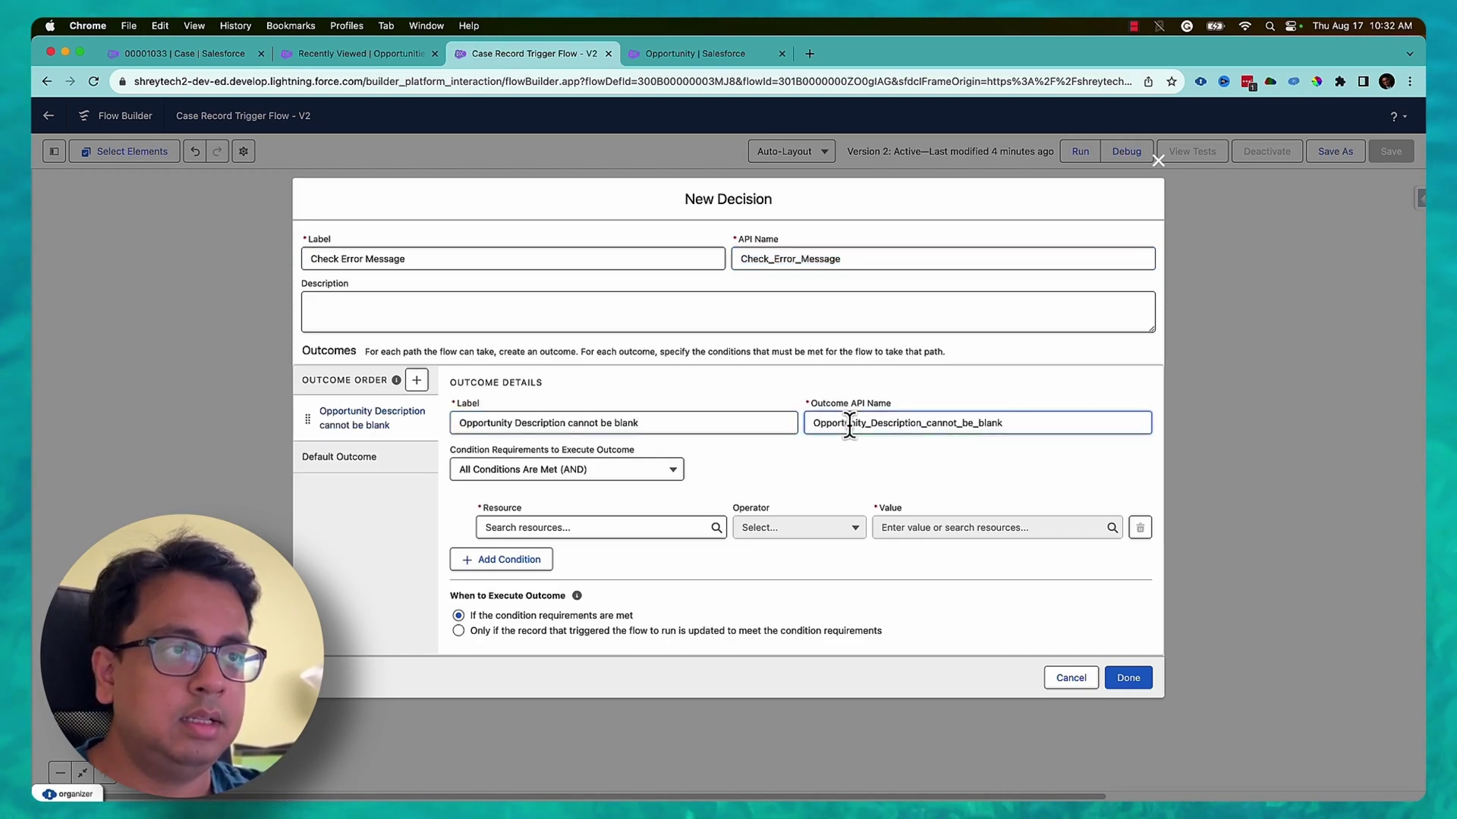
Set the outcome's condition to the flow's Fault Message Contains "Opportunity Description cannot be blank"
{"action": "left_click", "coordinate": [647, 527]}
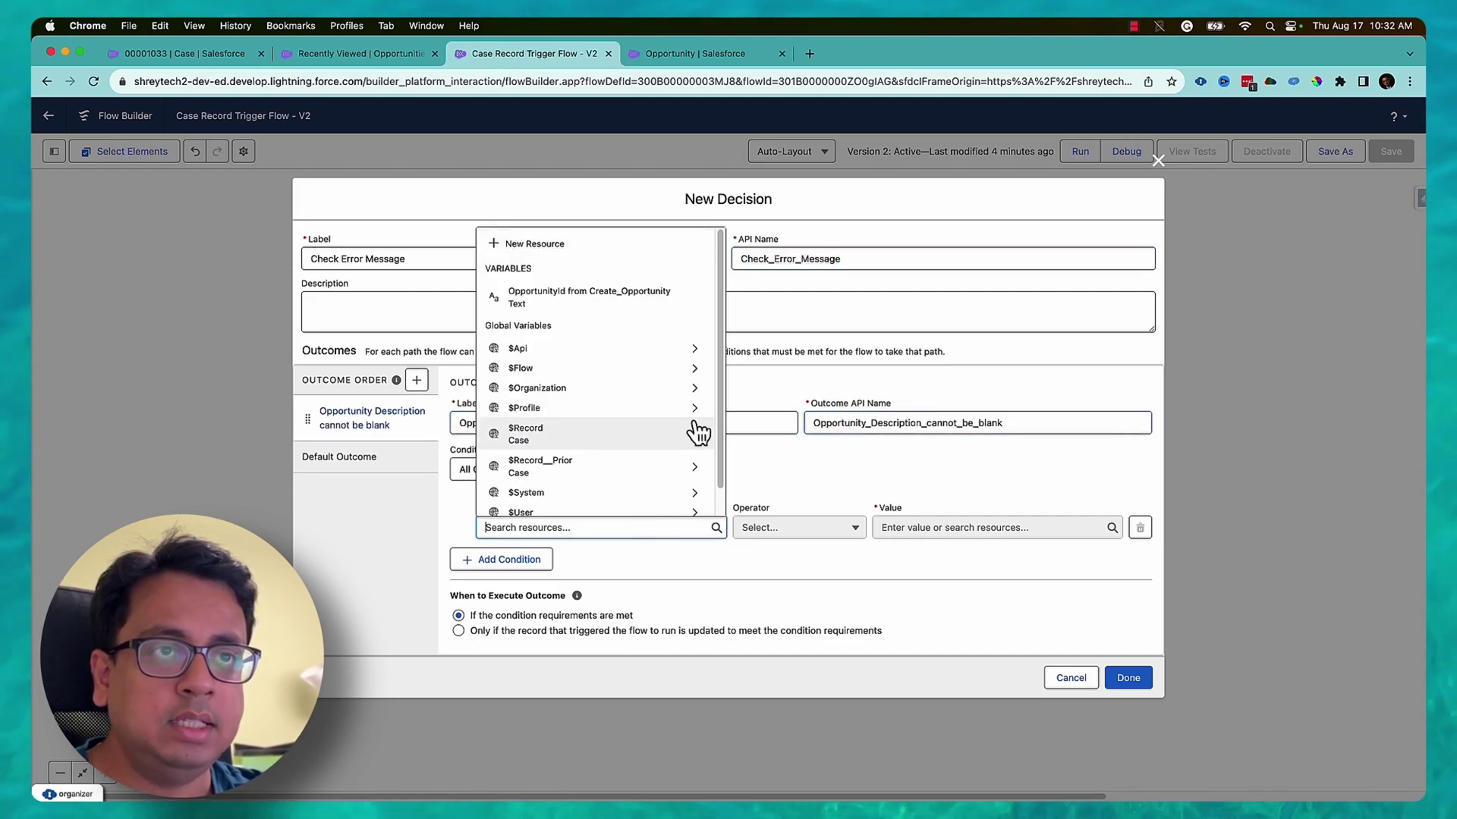
{"action": "left_click", "coordinate": [604, 373]}
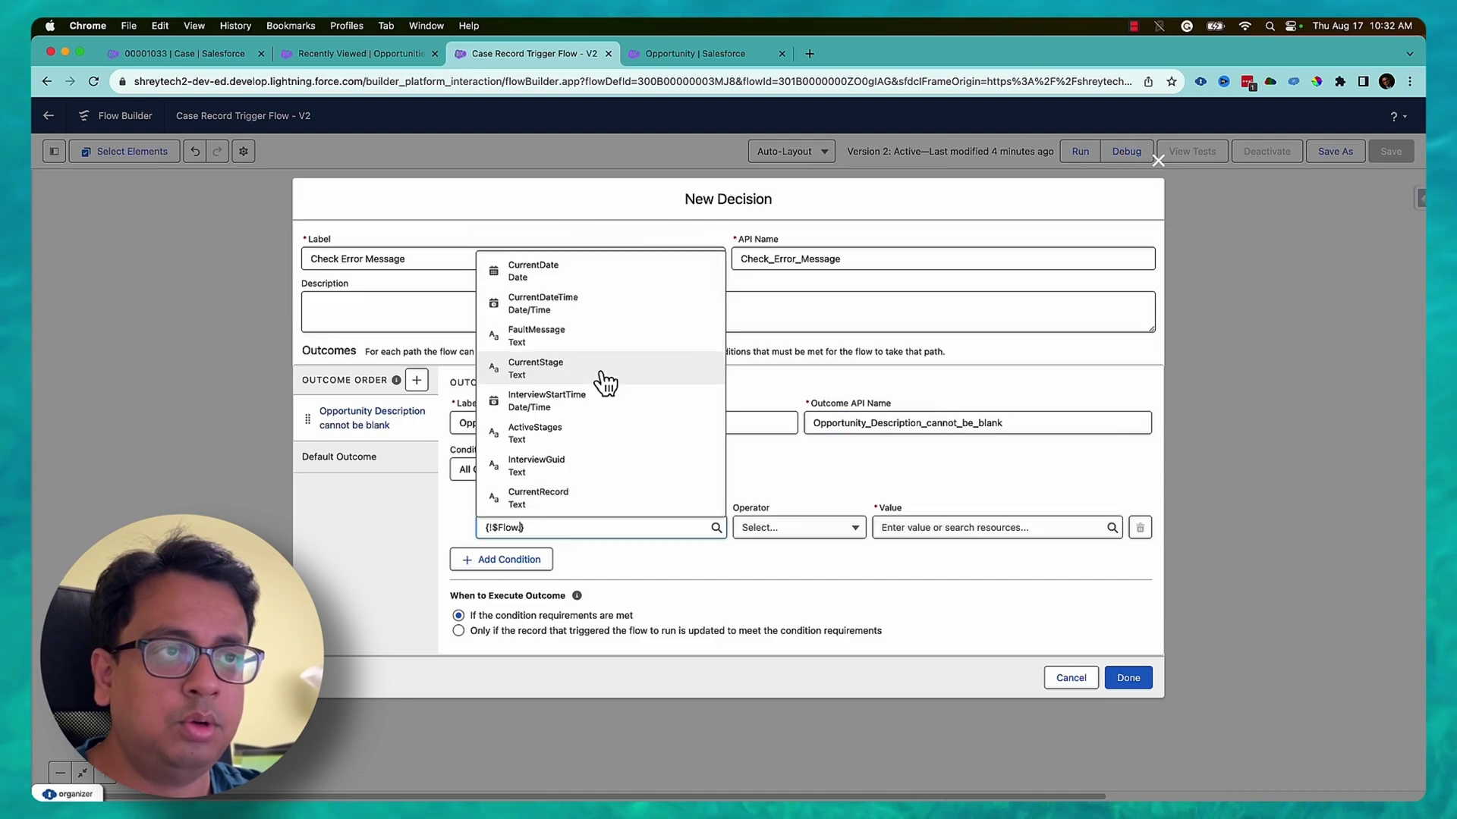
{"action": "left_click", "coordinate": [560, 351]}
{"action": "left_click", "coordinate": [850, 527]}
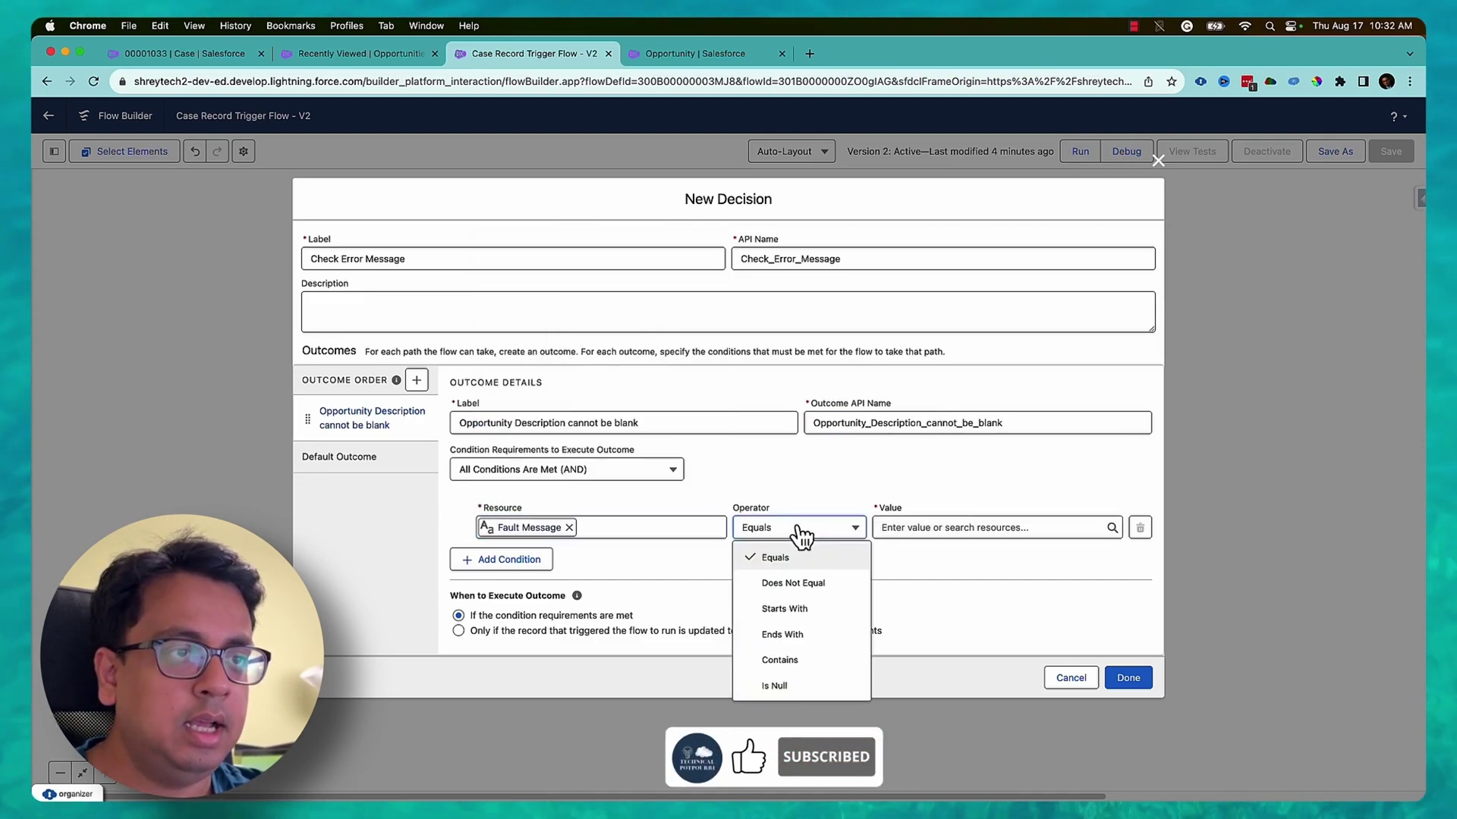
{"action": "left_click", "coordinate": [780, 660]}
{"action": "left_click", "coordinate": [952, 527]}
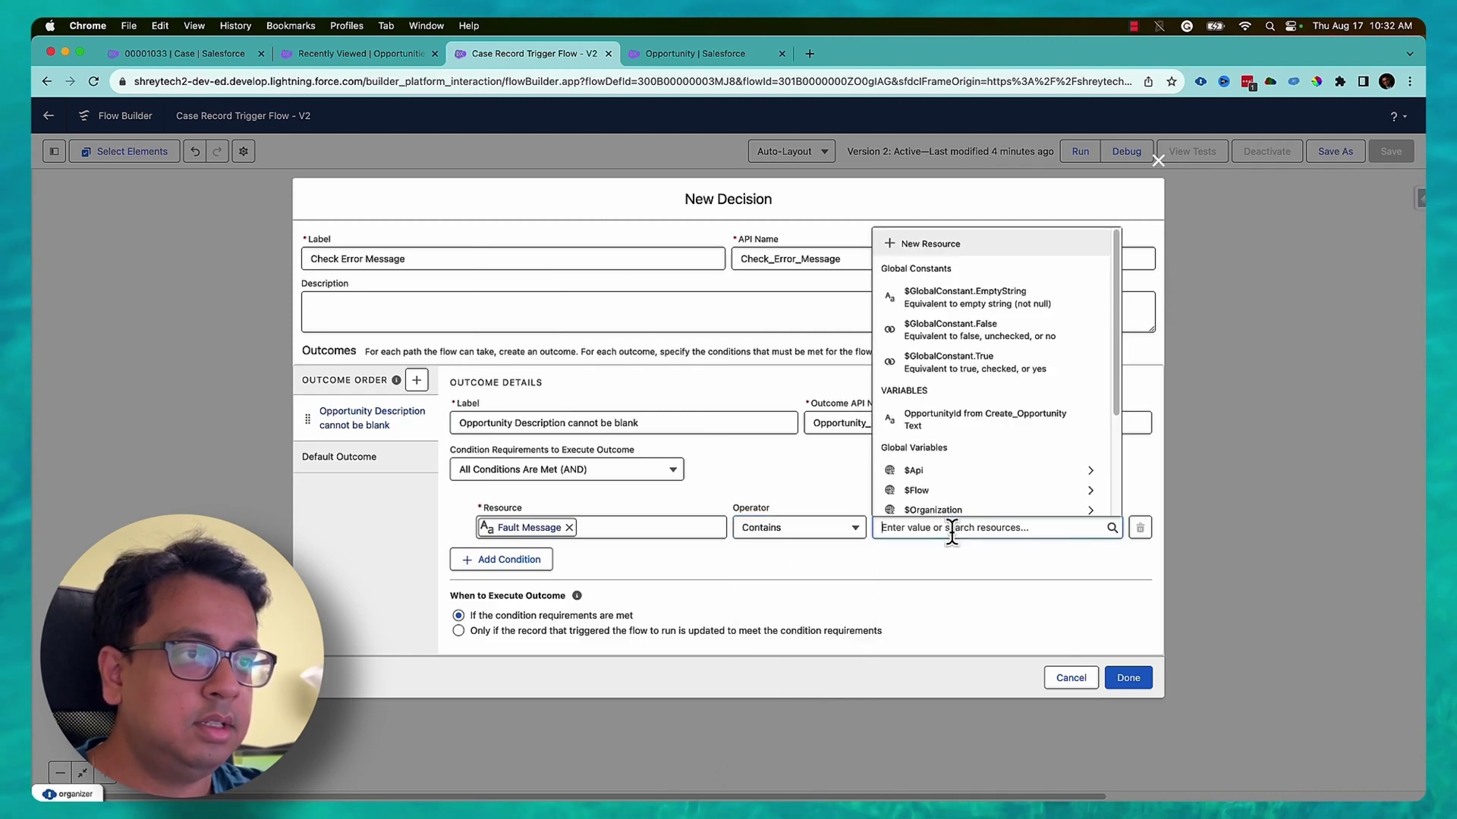
{"action": "type", "text": "Opportunity Description cannot be blank"}
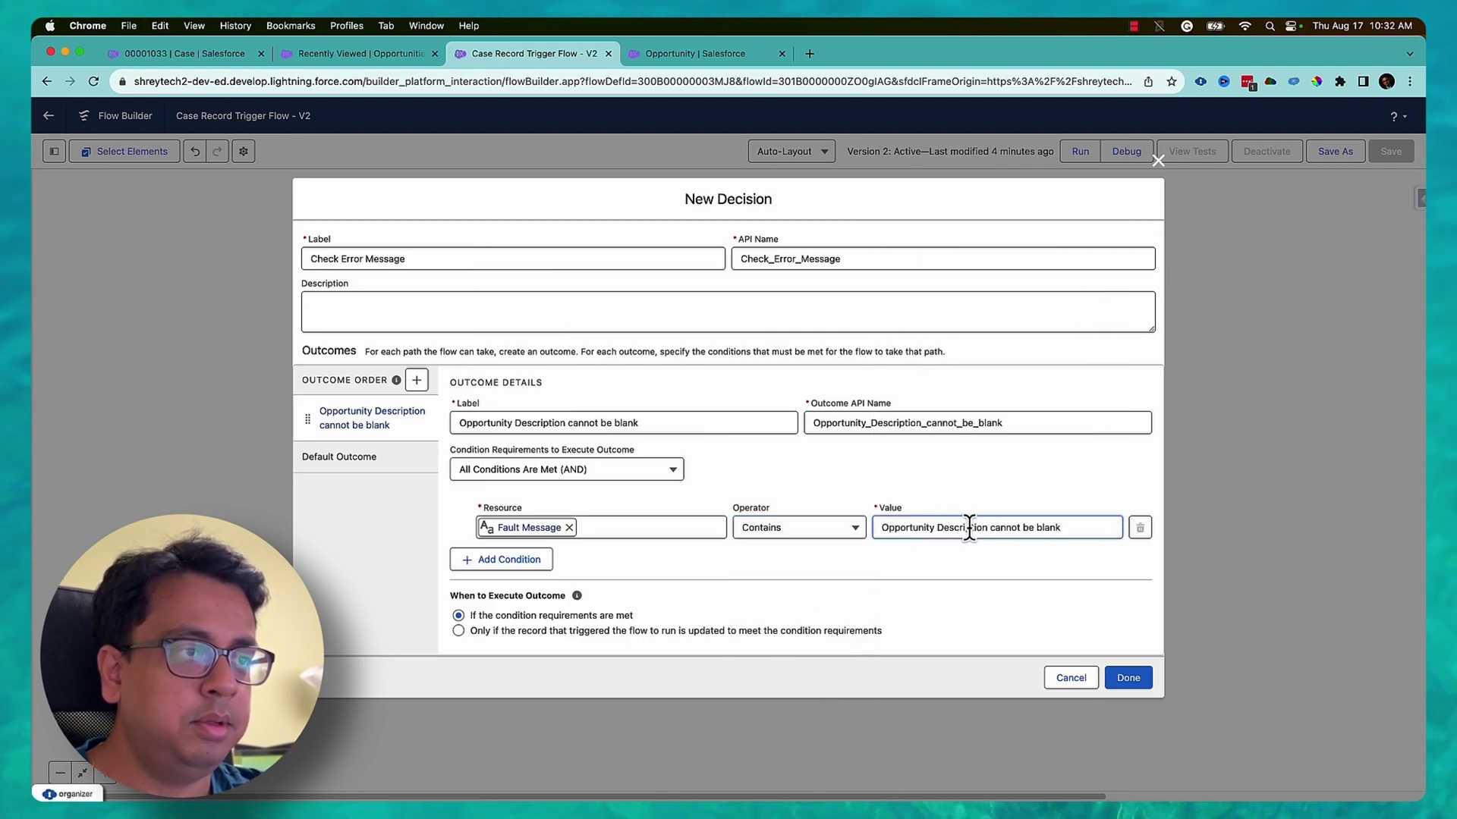
Compare the condition value with the Opportunity validation rule's error message, and finish the decision
{"action": "left_click", "coordinate": [725, 55]}
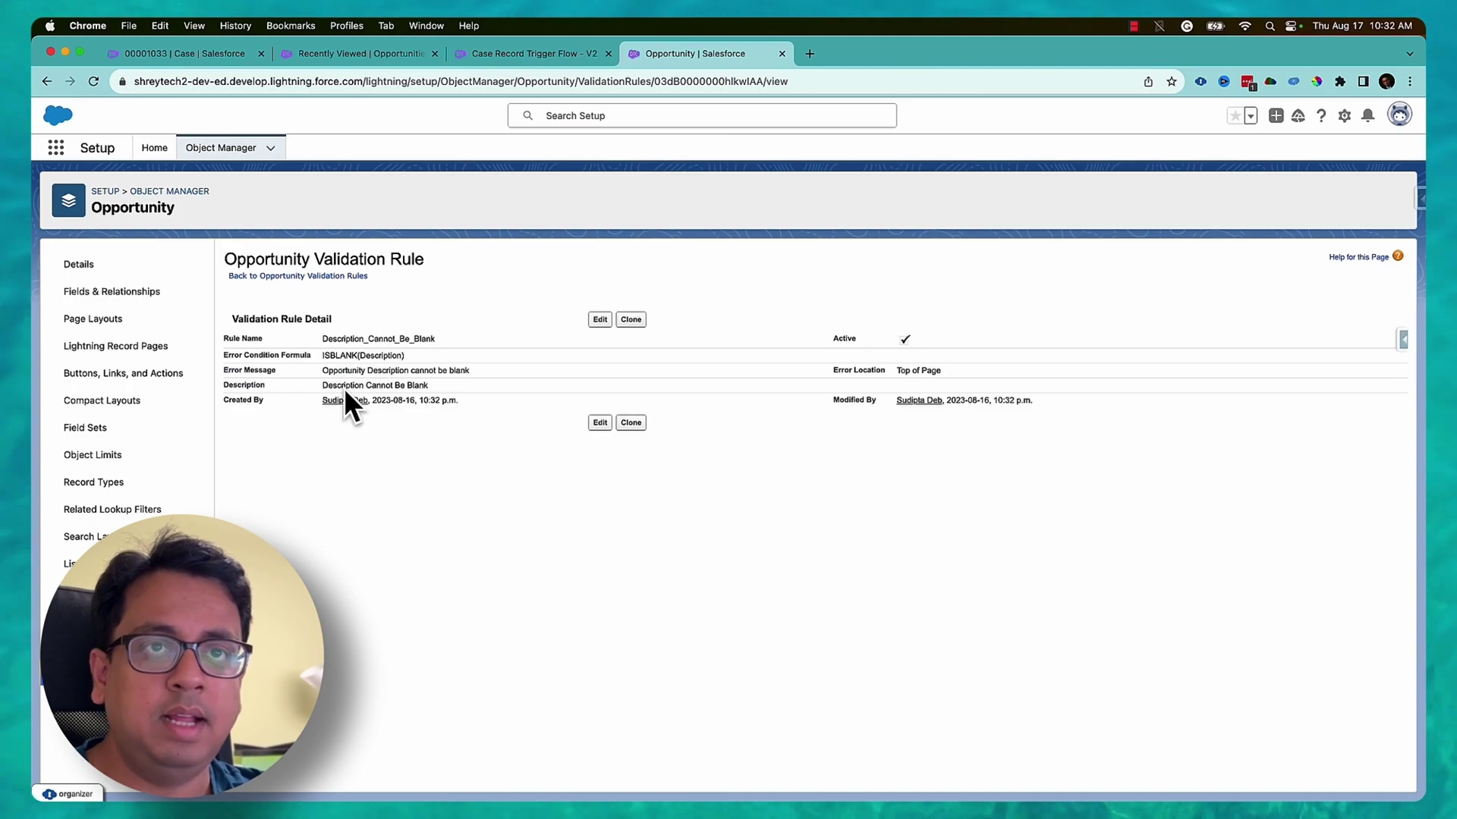
{"action": "left_click", "coordinate": [516, 55]}
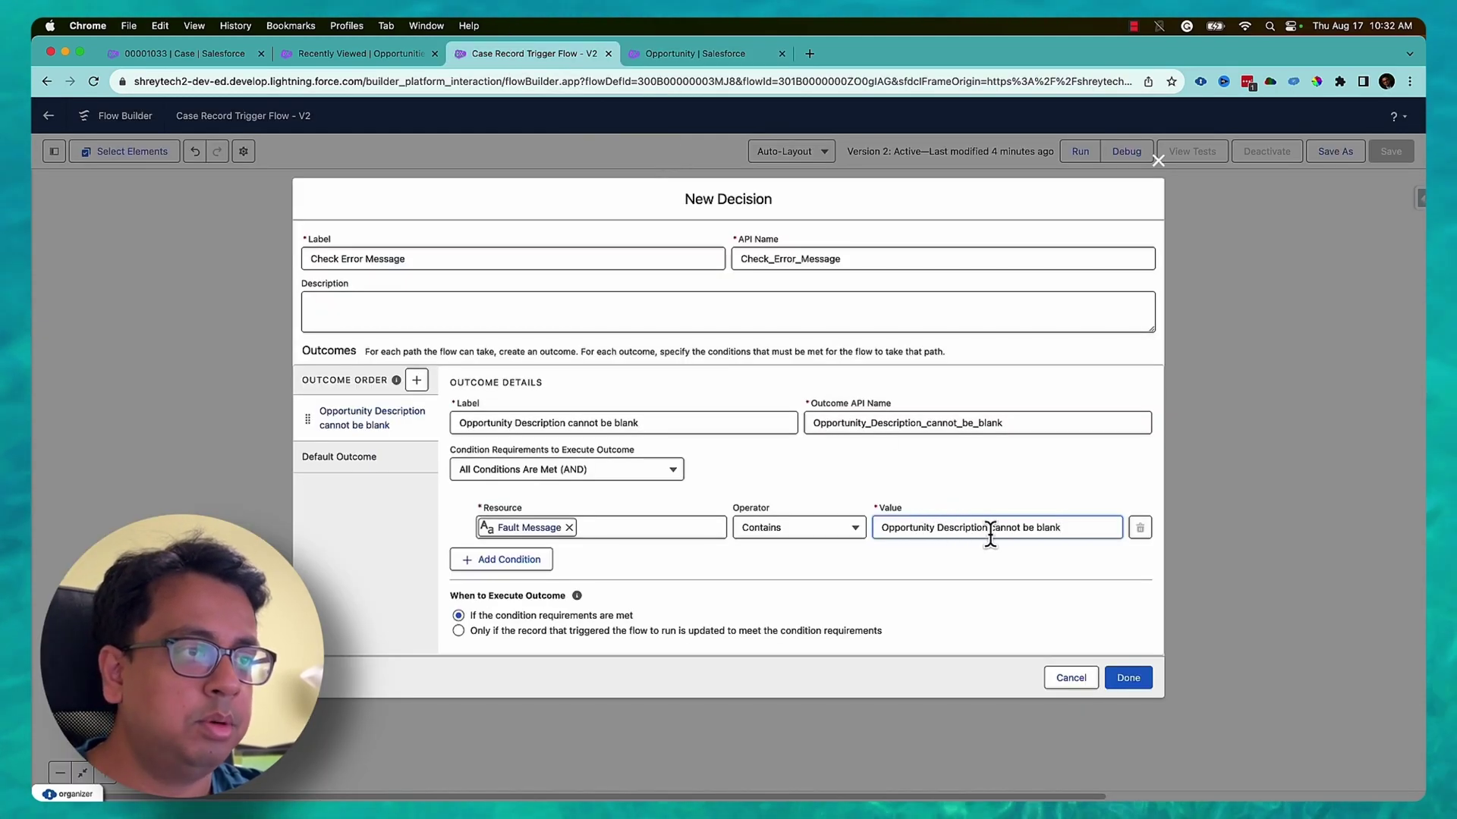
{"action": "left_click", "coordinate": [675, 60]}
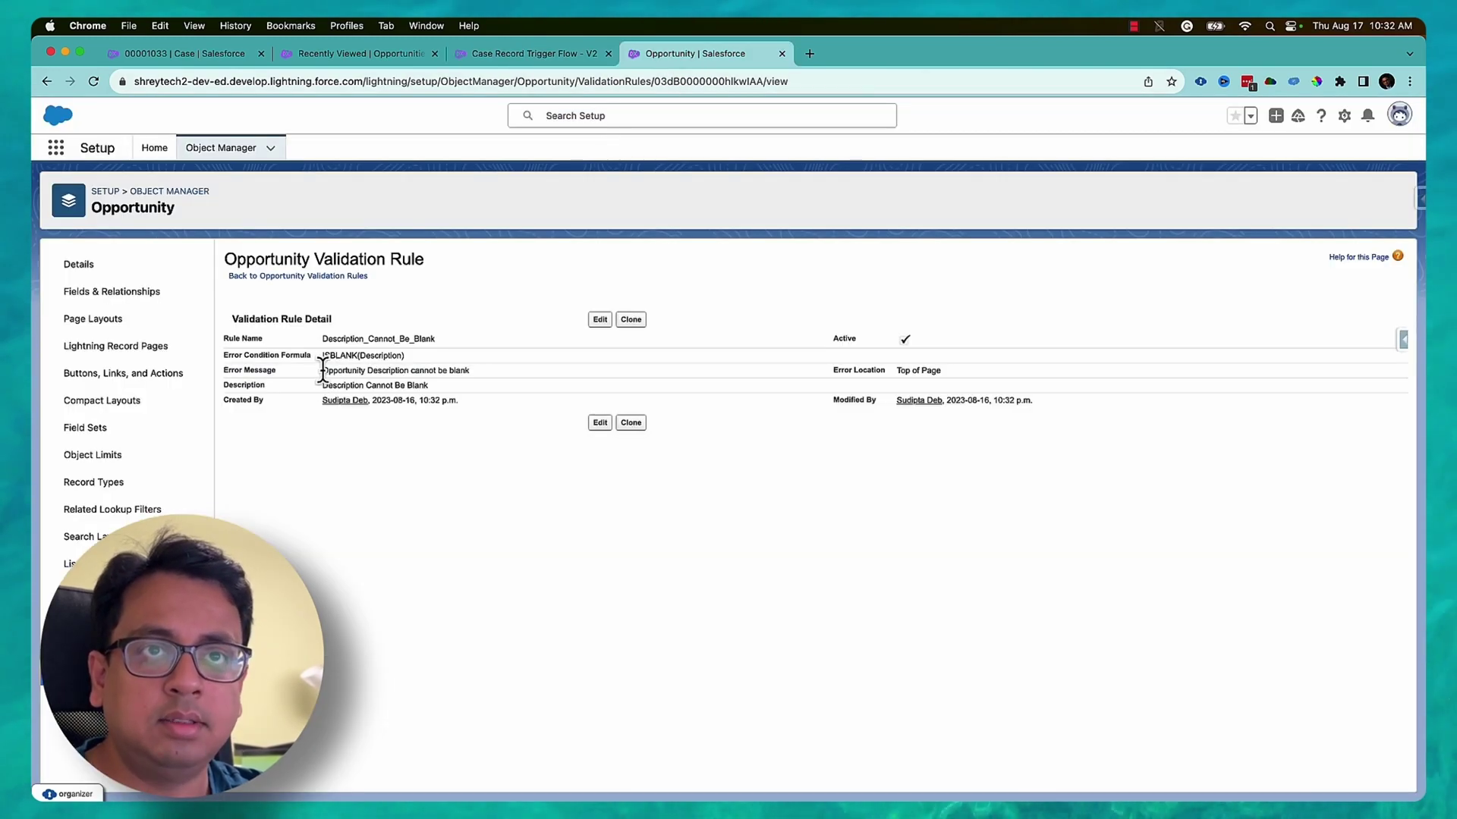
{"action": "left_click_drag", "start_coordinate": [321, 370], "coordinate": [519, 373]}
{"action": "left_click", "coordinate": [535, 54]}
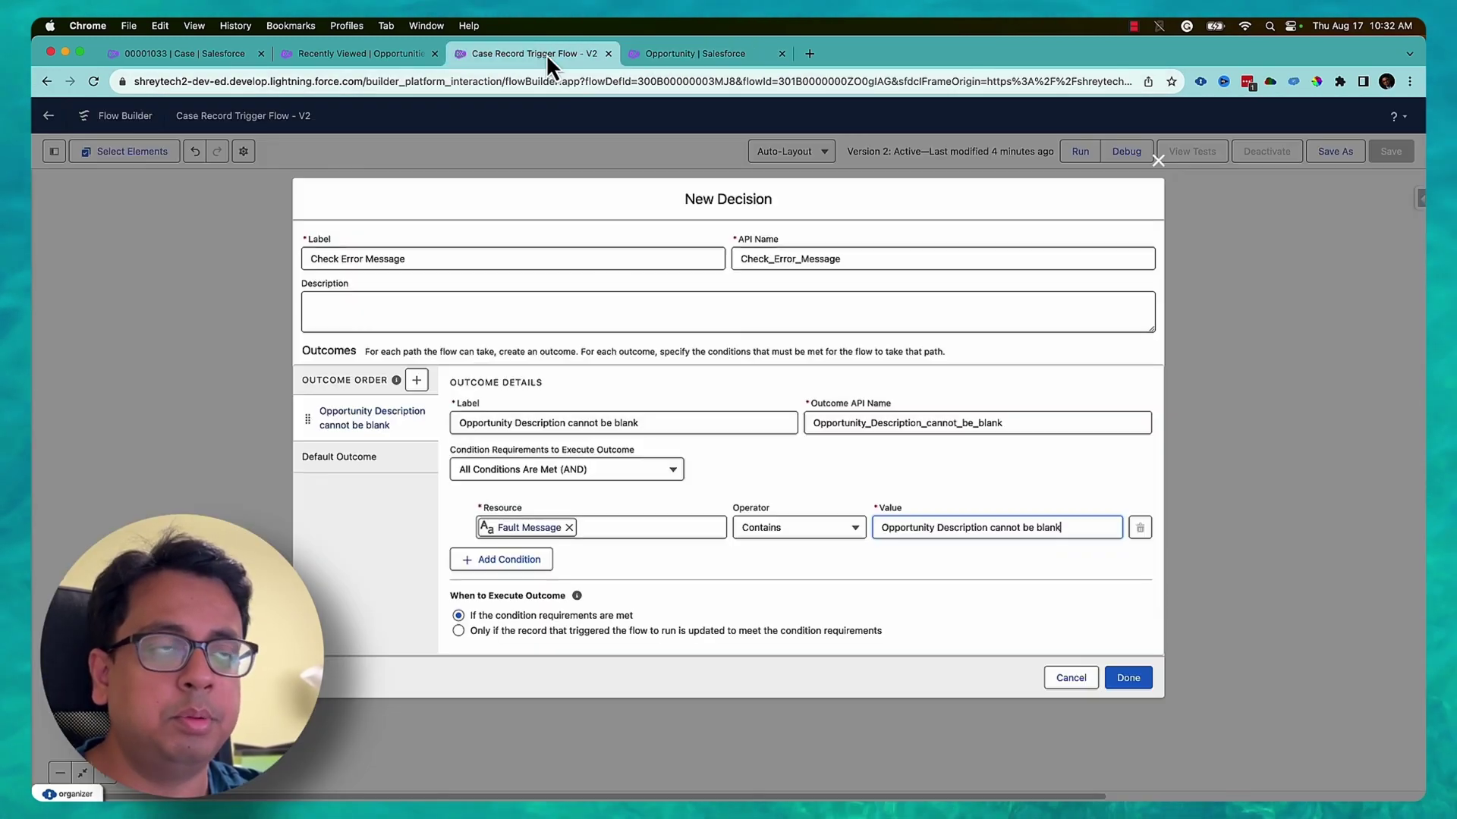
{"action": "left_click", "coordinate": [1129, 677]}
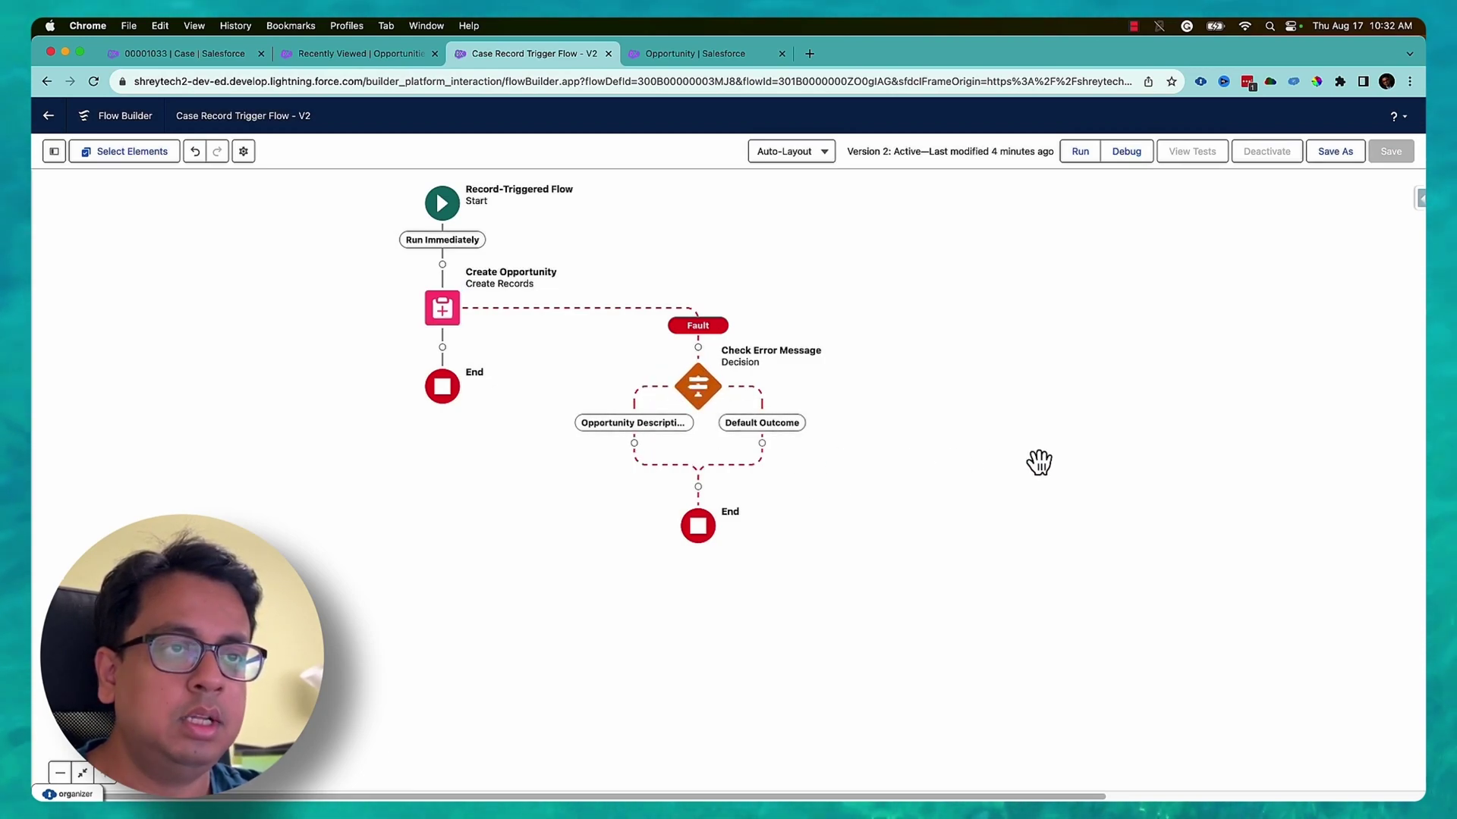
Add a Custom Error labelled Show Error Message to the blank-description outcome, with the message "Opportunity Description cannot be blank"
{"action": "left_click", "coordinate": [634, 443]}
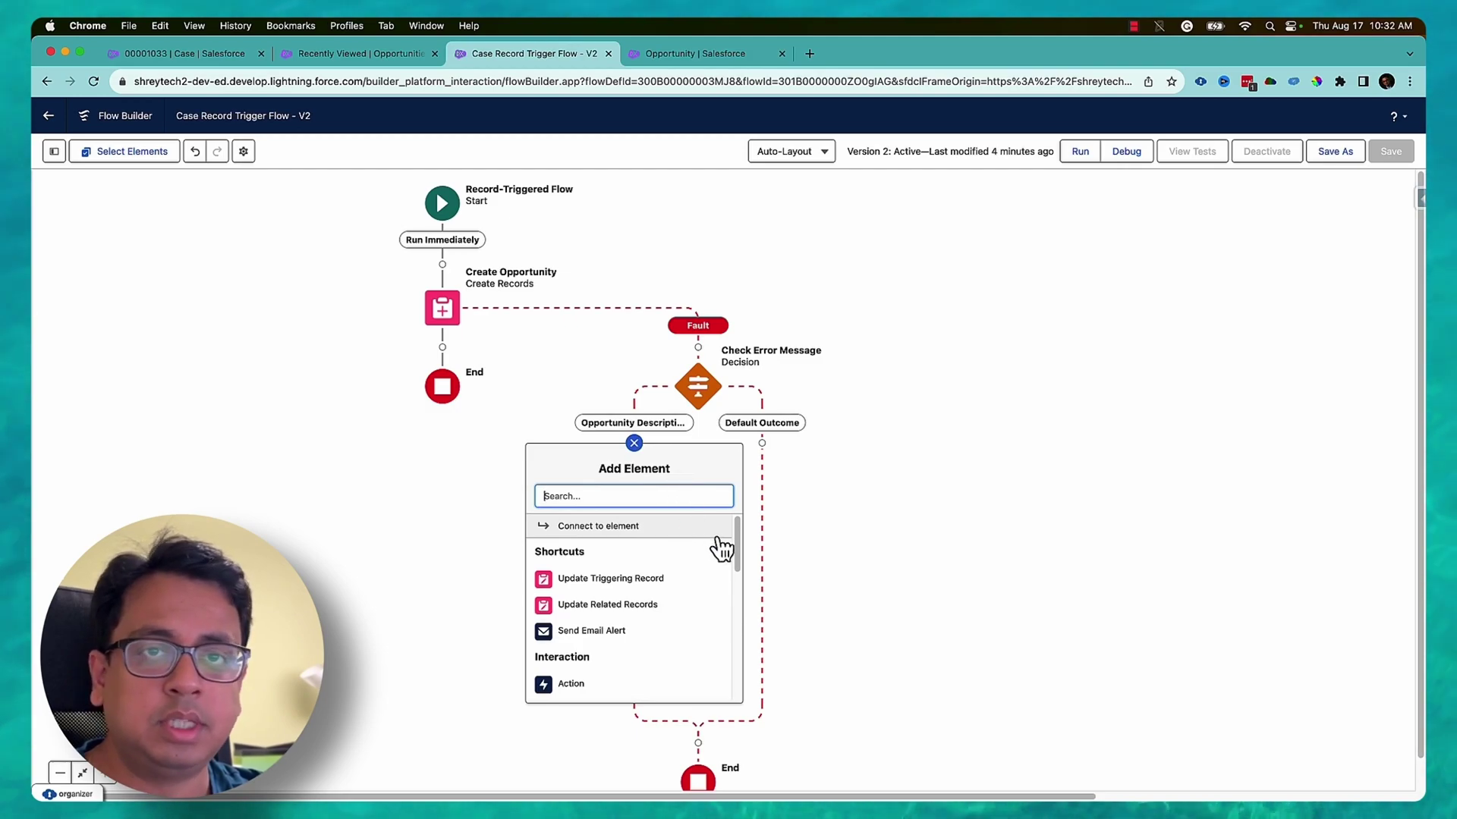
{"action": "scroll", "coordinate": [720, 546], "scroll_direction": "down", "scroll_amount": 3}
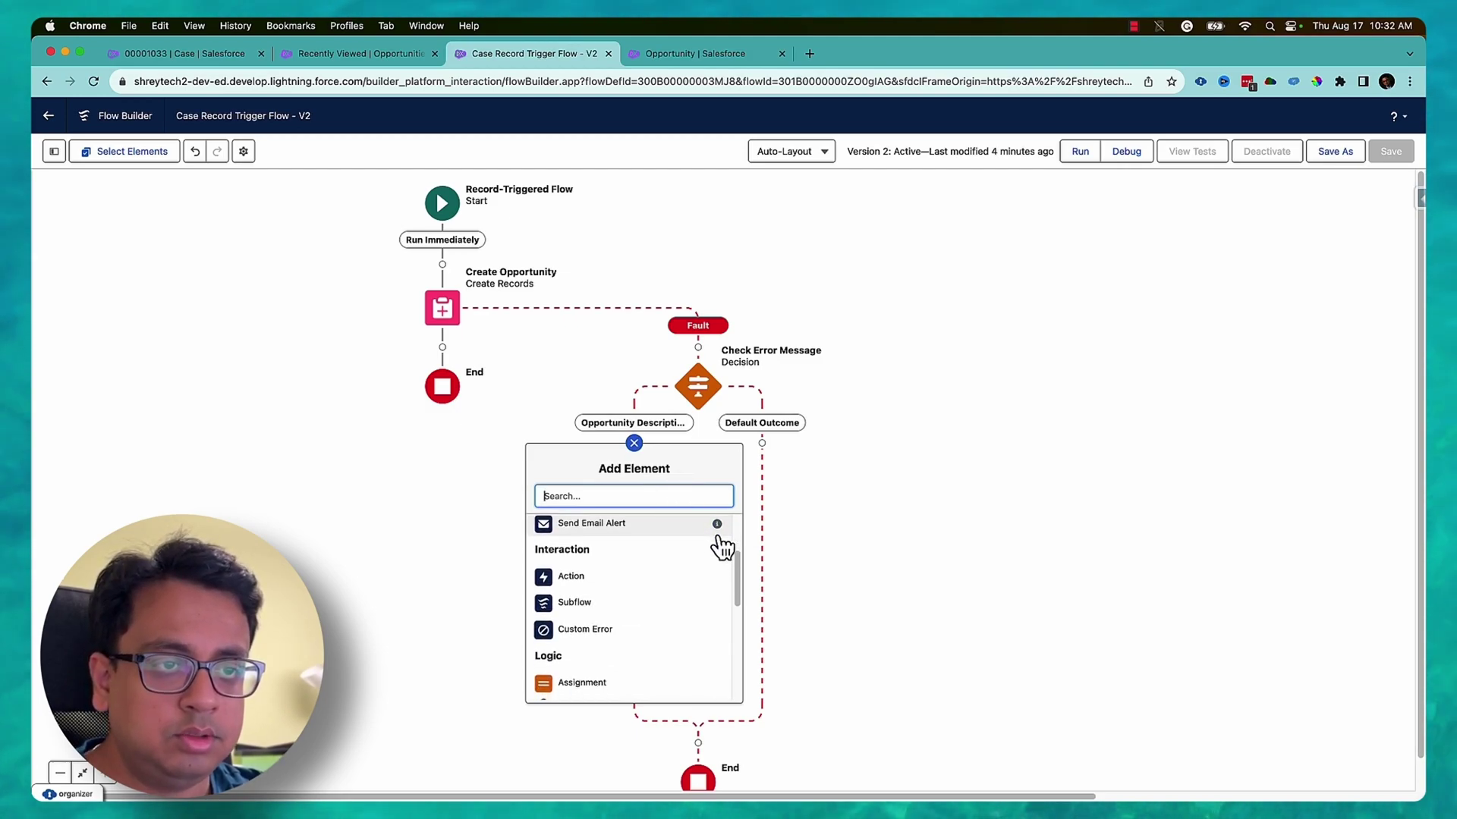
{"action": "left_click", "coordinate": [596, 637]}
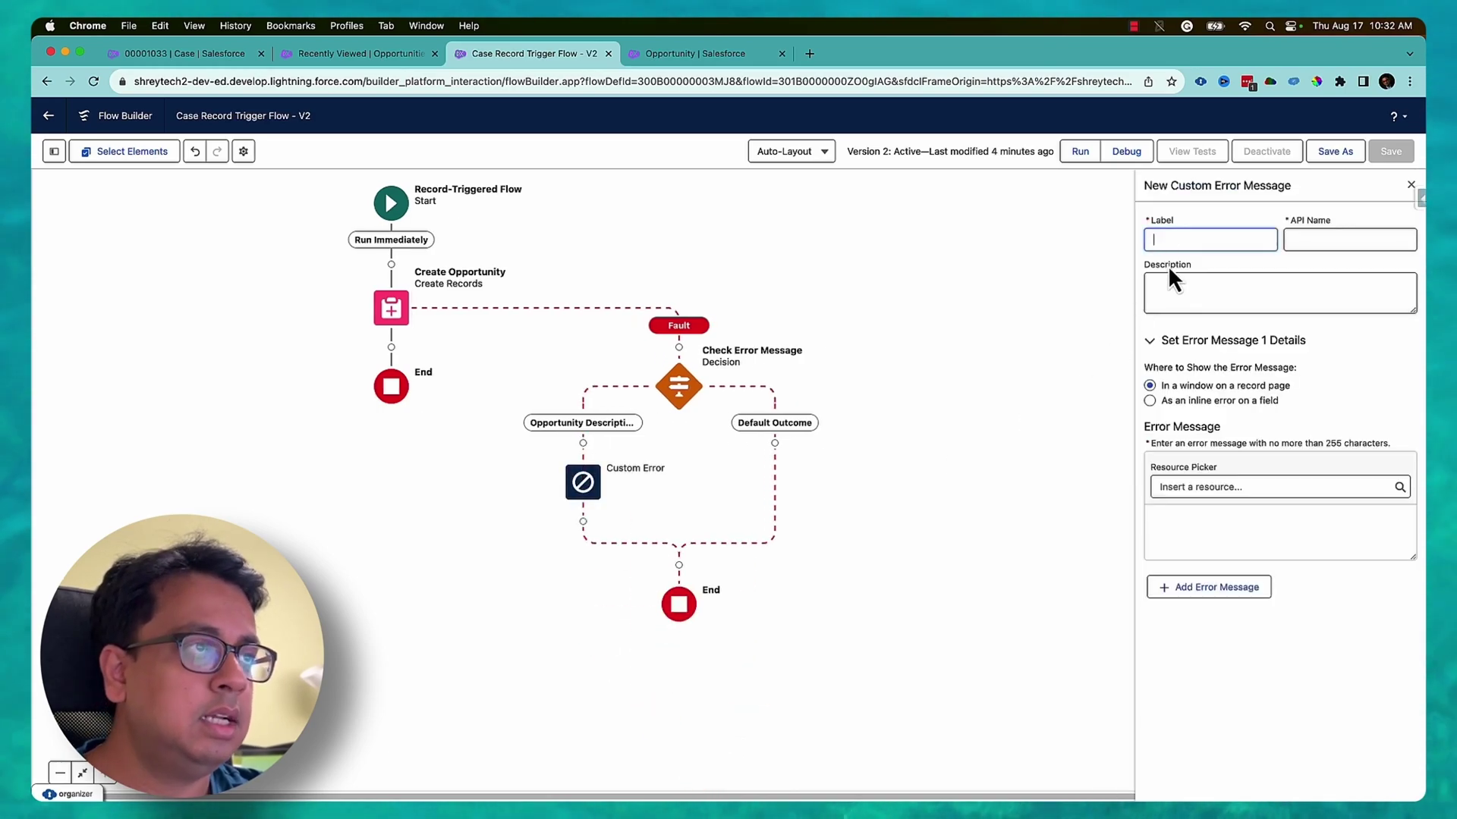
{"action": "type", "text": "Show Error Messa"}
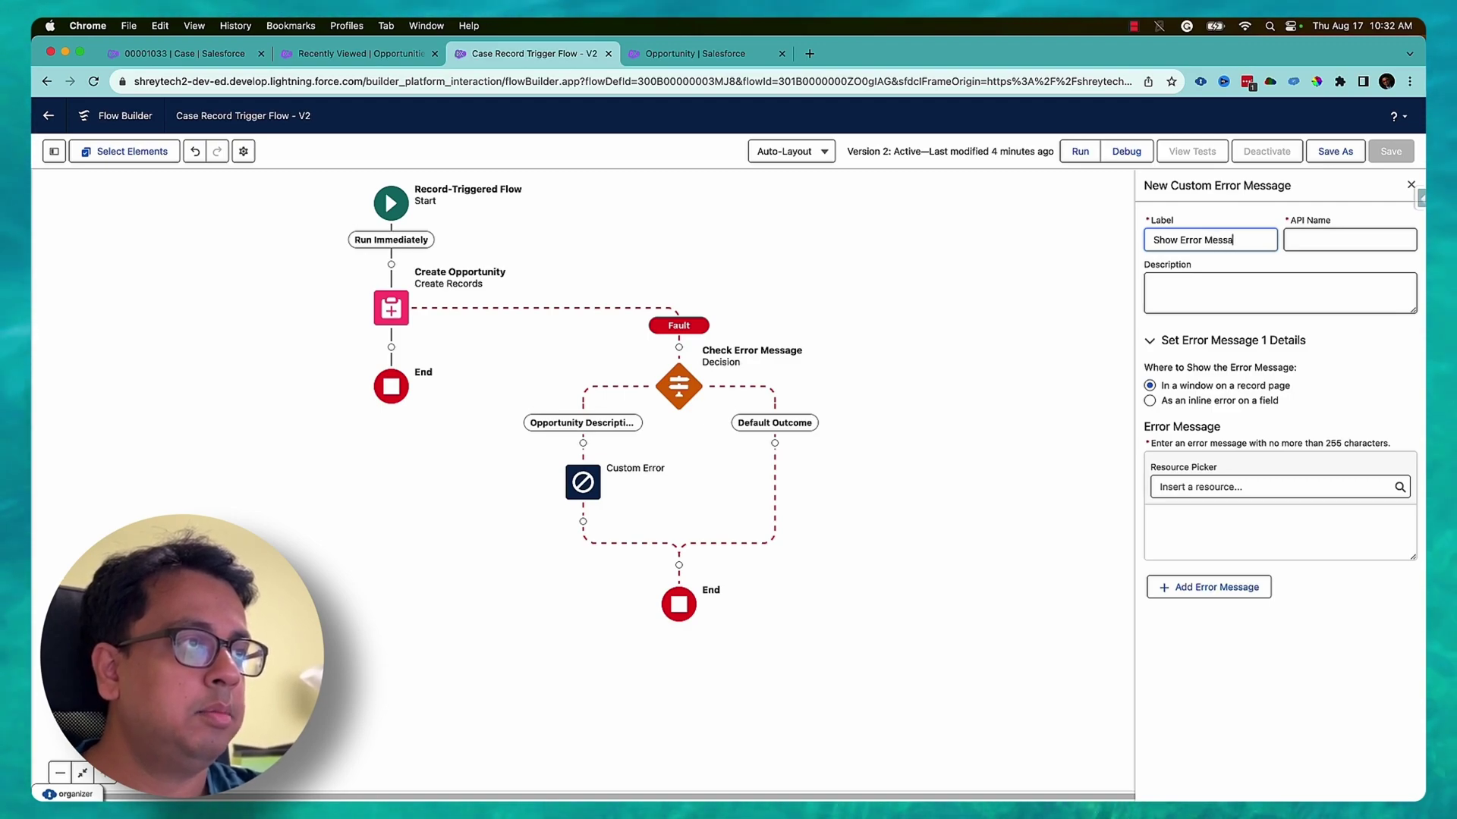
{"action": "type", "text": "ge"}
{"action": "key", "text": "Tab"}
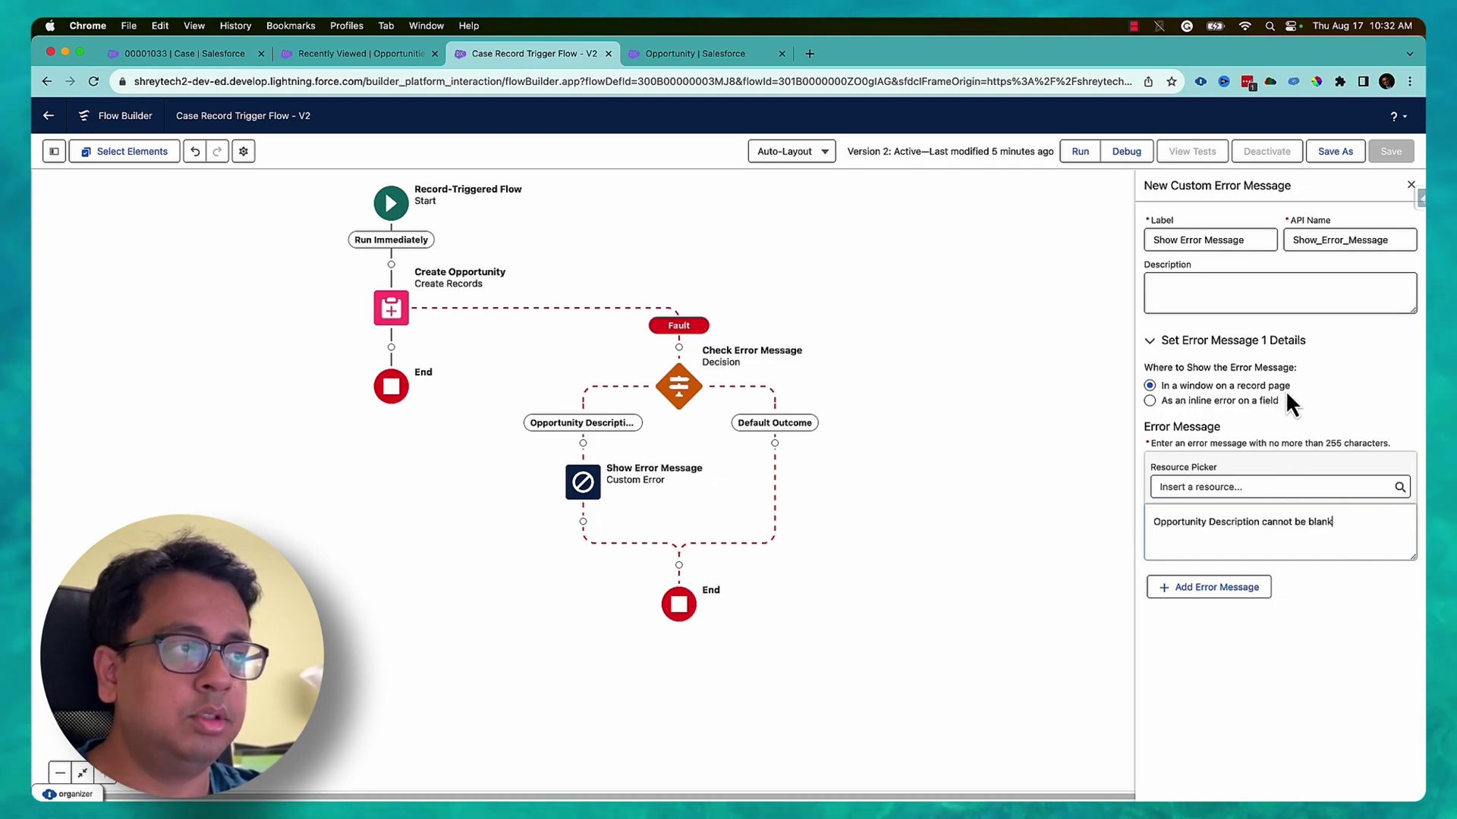
{"action": "left_click", "coordinate": [1149, 400]}
{"action": "left_click", "coordinate": [1229, 437]}
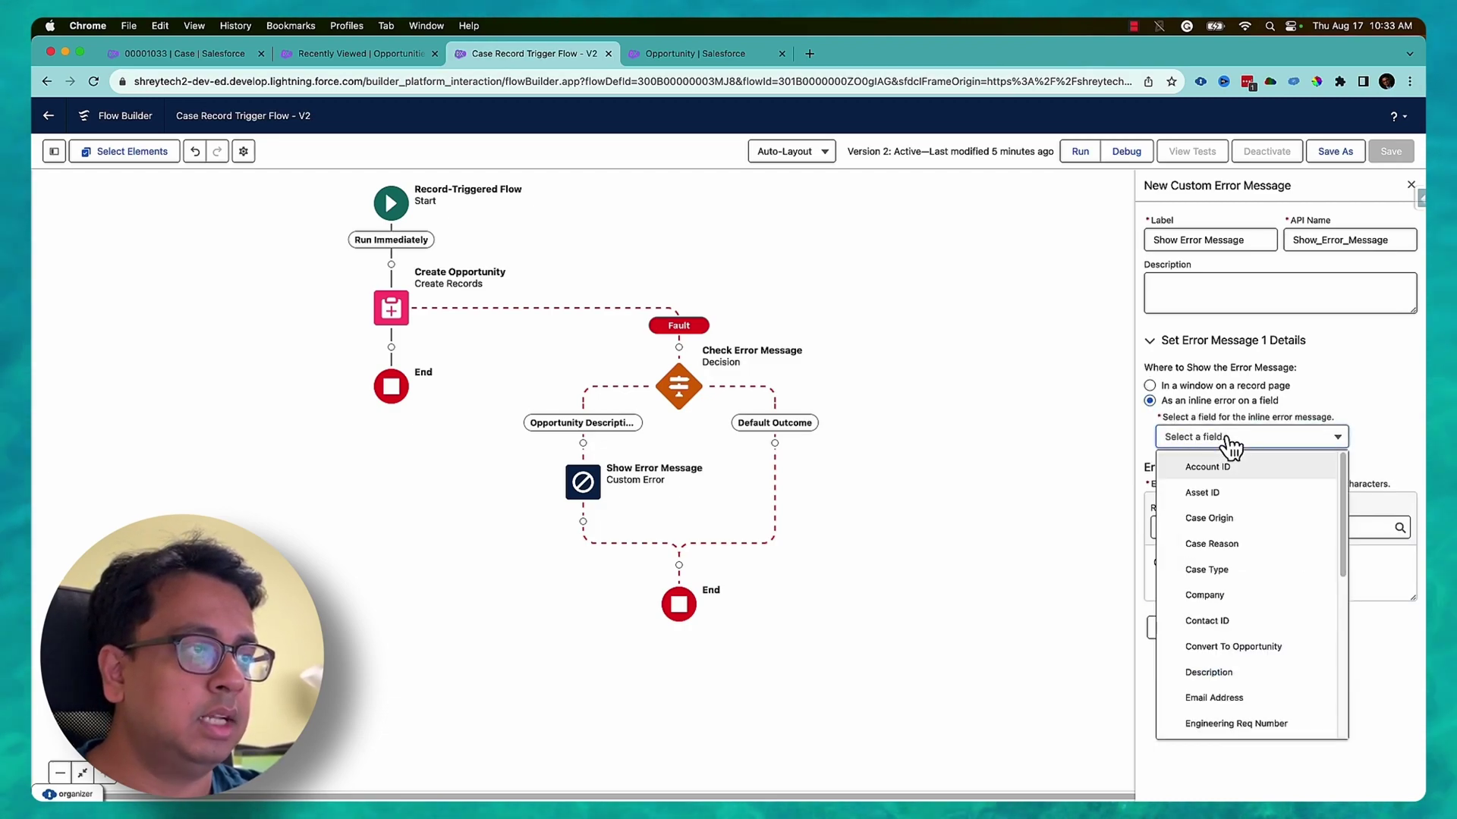
{"action": "scroll", "coordinate": [1281, 561], "scroll_direction": "down", "scroll_amount": 5}
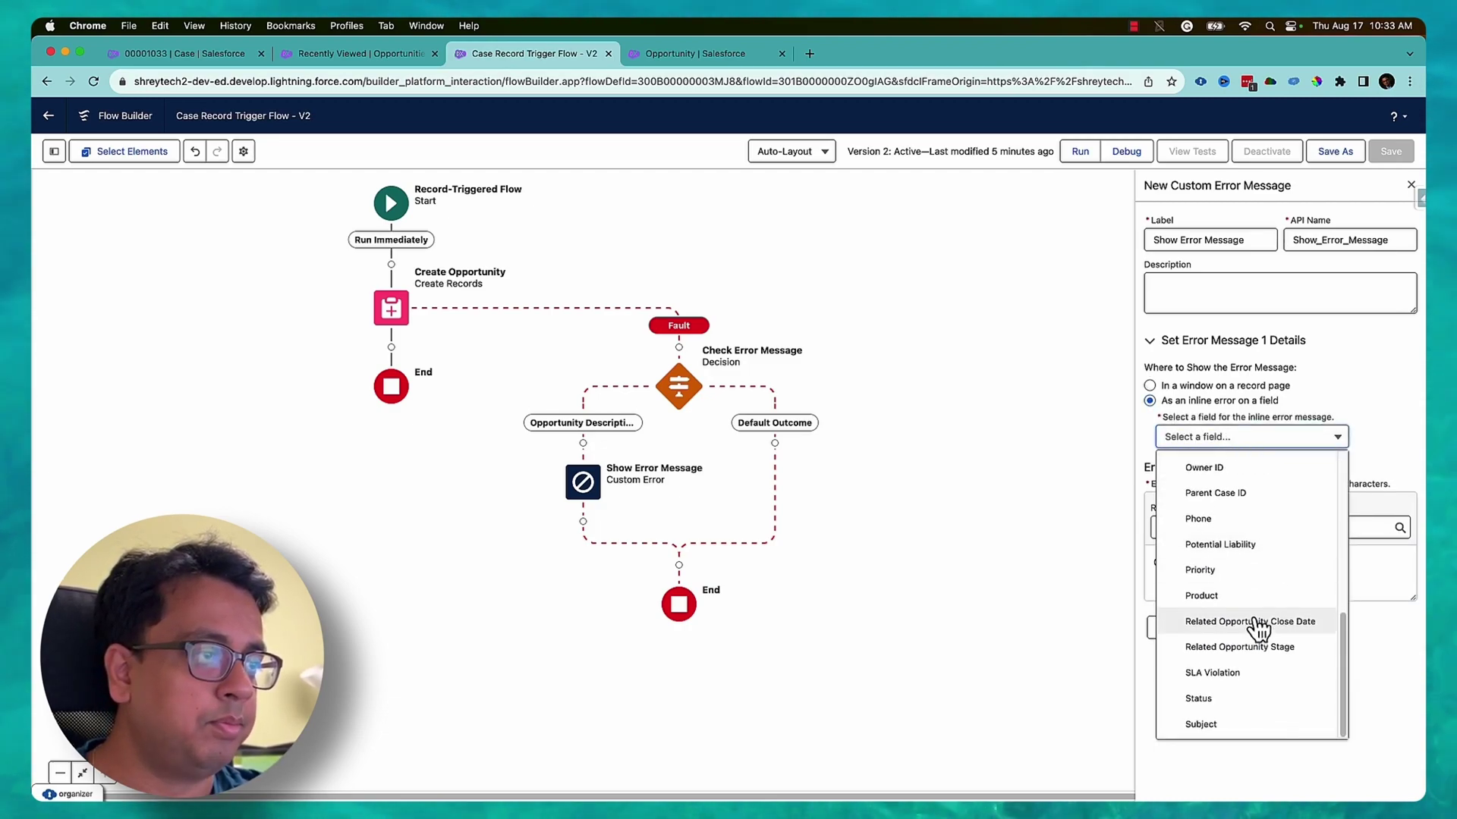
{"action": "scroll", "coordinate": [1268, 627], "scroll_direction": "up", "scroll_amount": 2}
{"action": "scroll", "coordinate": [1259, 628], "scroll_direction": "up", "scroll_amount": 4}
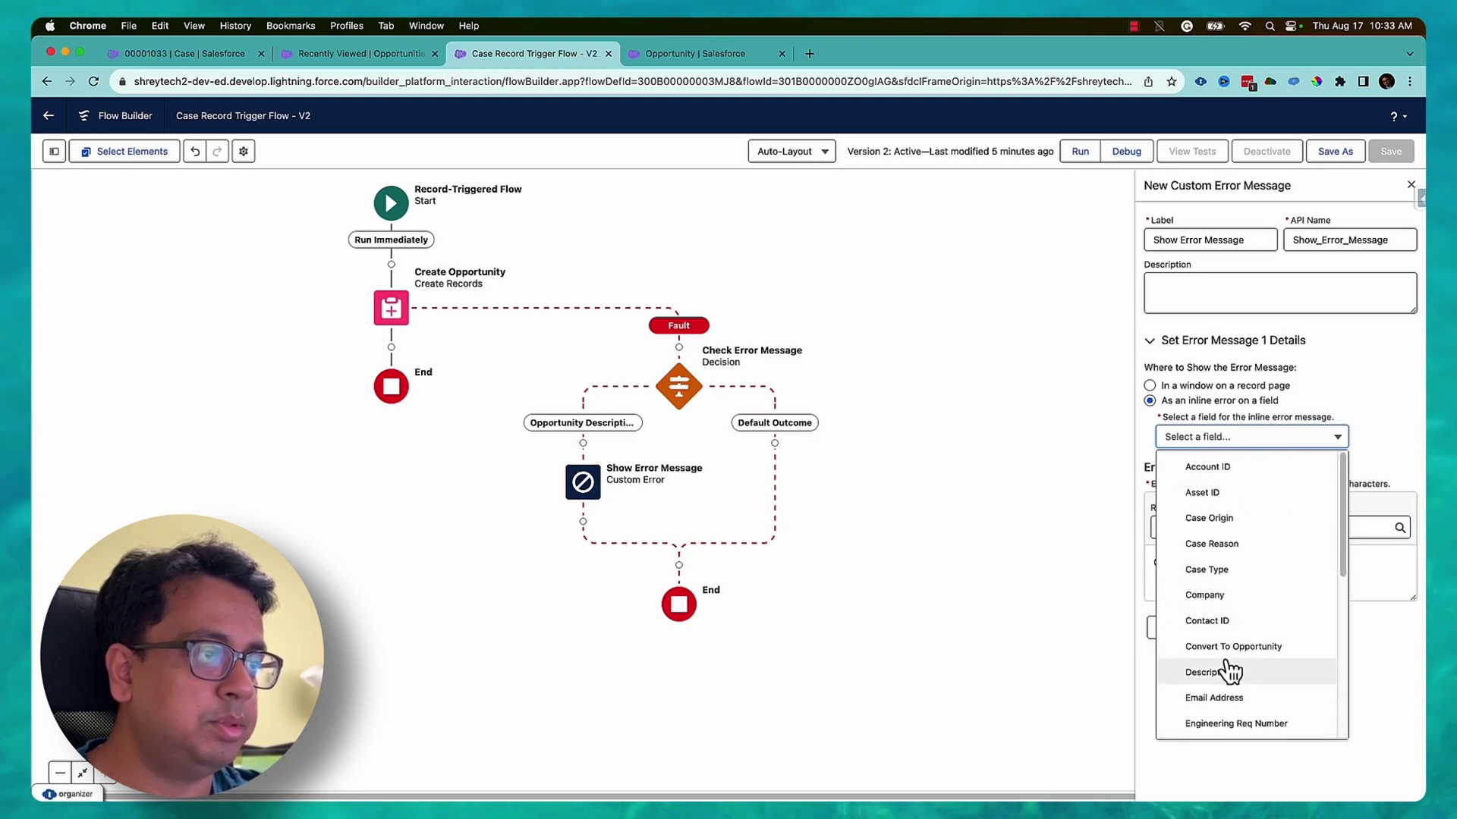
{"action": "left_click", "coordinate": [1244, 673]}
{"action": "left_click", "coordinate": [1150, 385]}
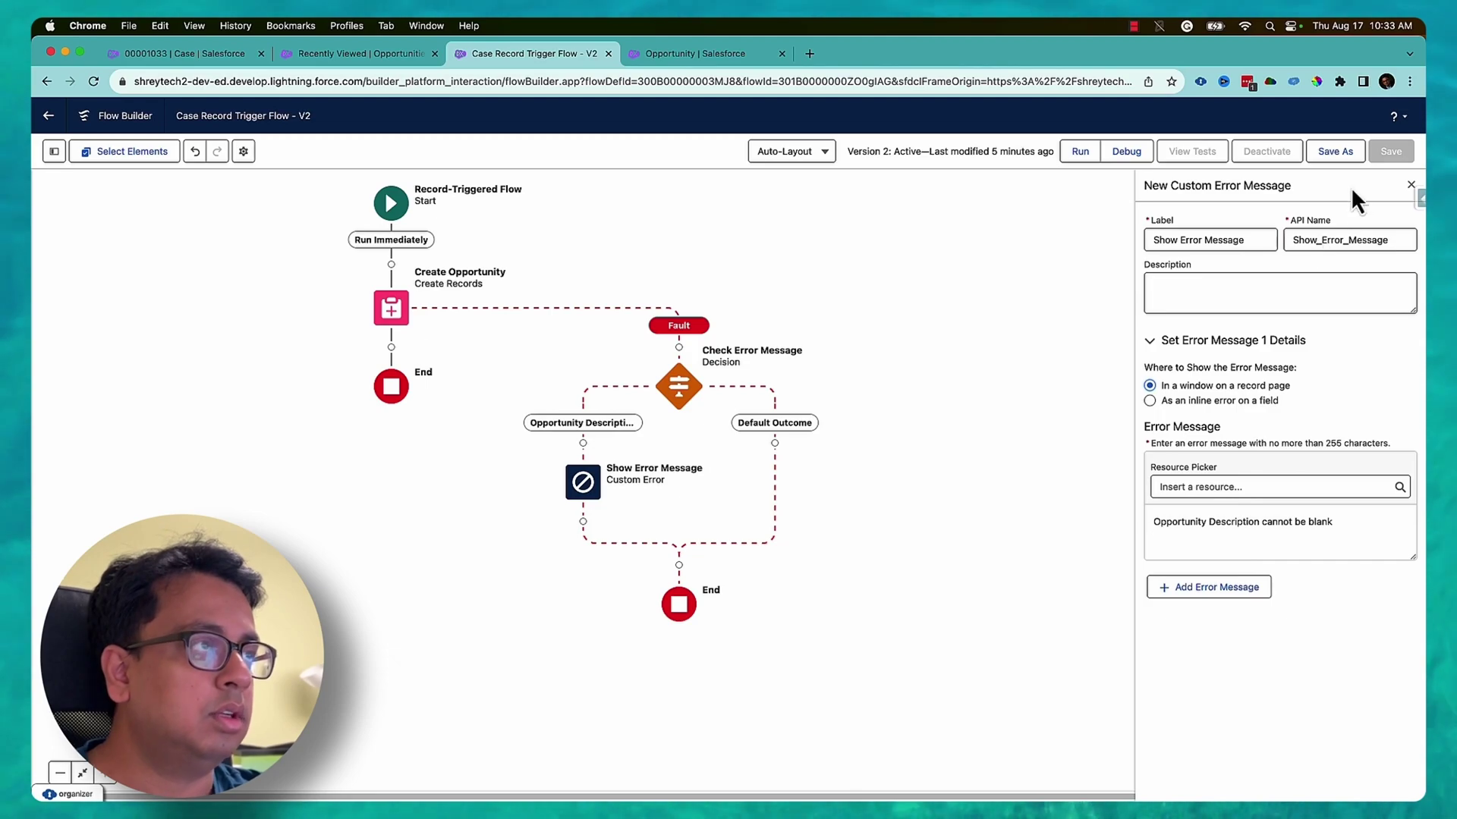
Save the Case Record Trigger Flow as a new version and activate it
{"action": "left_click", "coordinate": [1410, 188]}
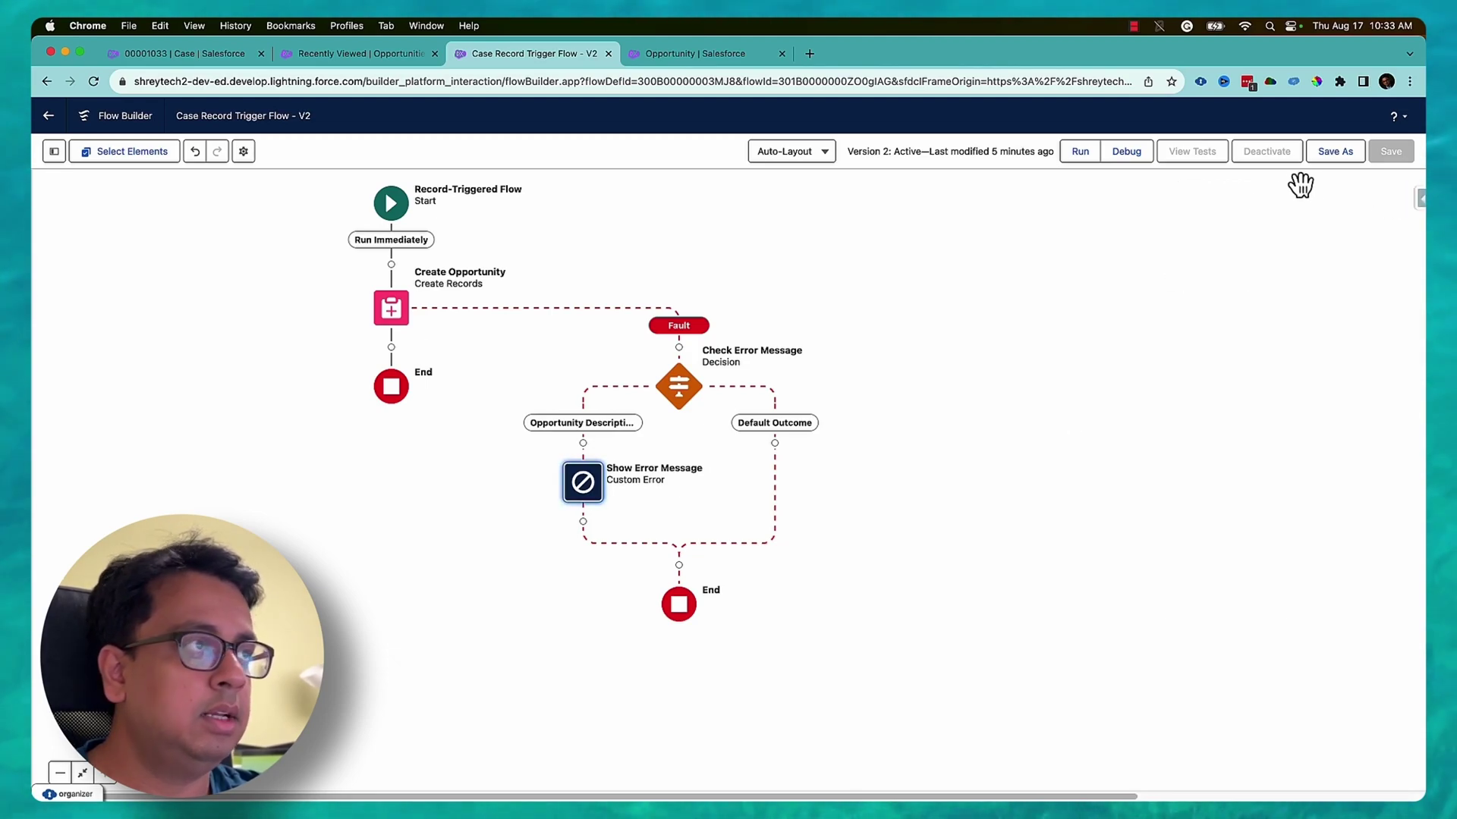
{"action": "left_click", "coordinate": [1333, 152]}
{"action": "left_click", "coordinate": [995, 558]}
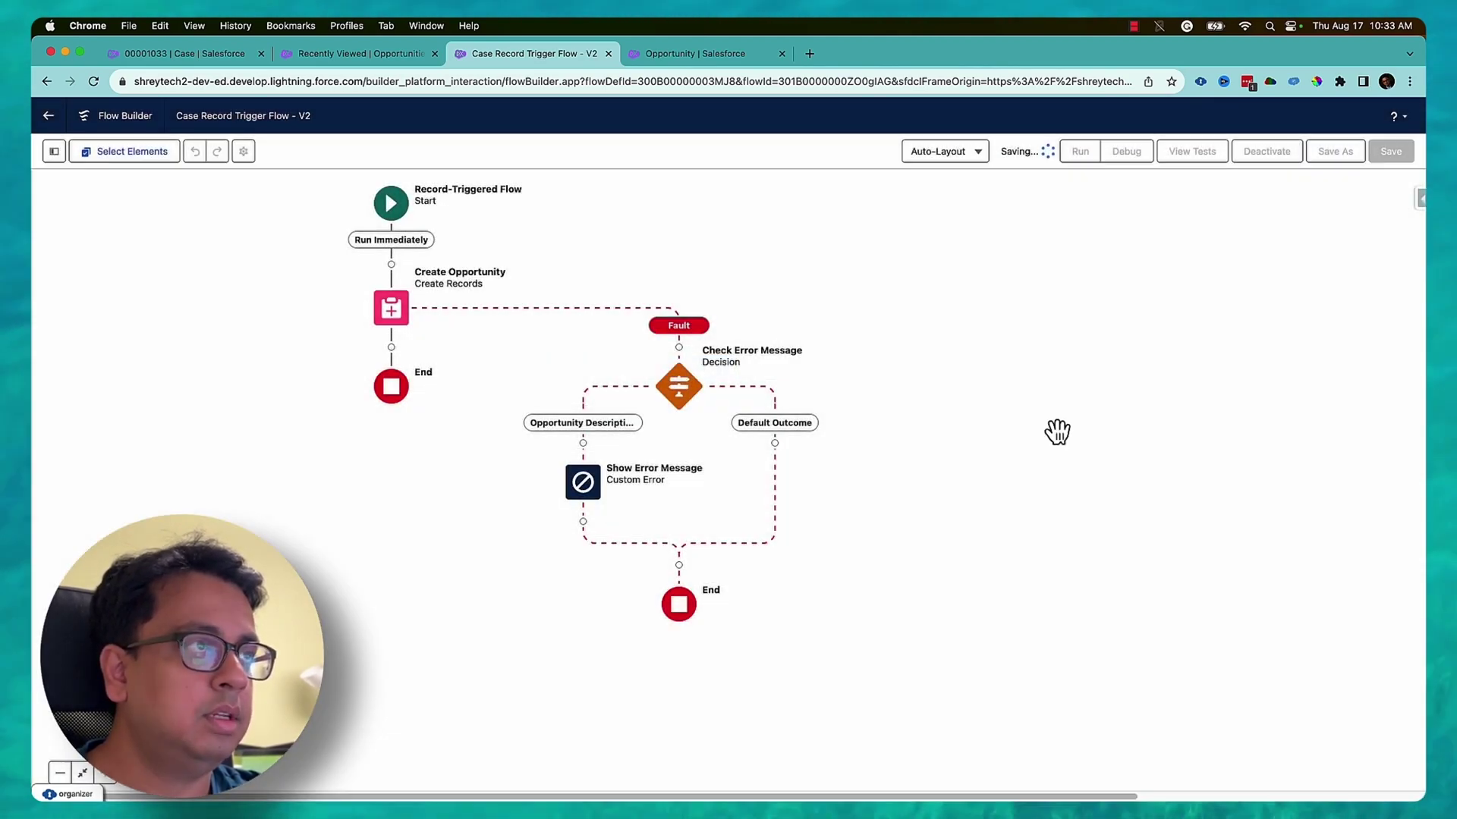
{"action": "left_click", "coordinate": [1275, 156]}
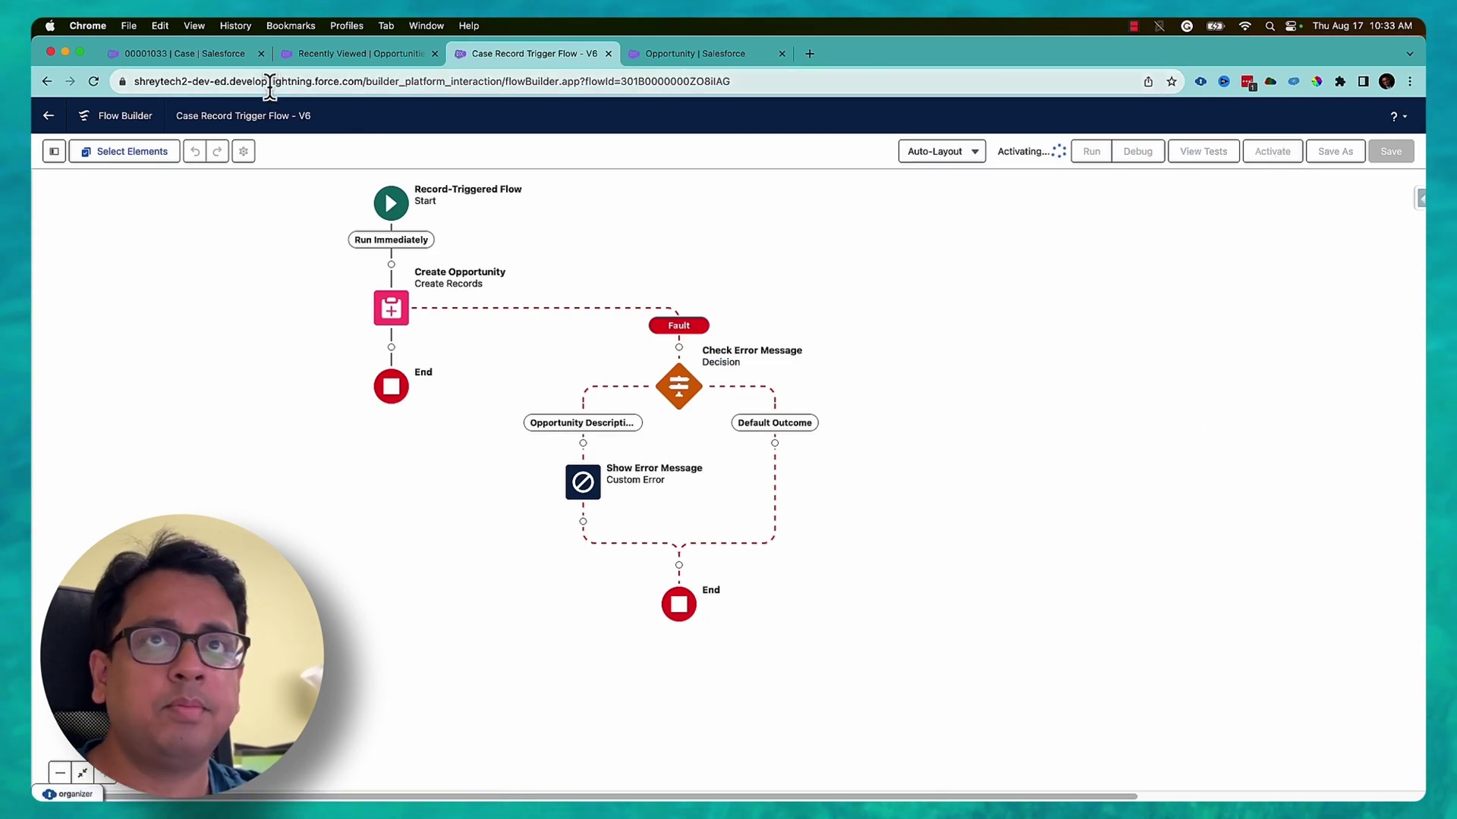
Test the flow by trying to save the case with Convert To Opportunity enabled, examine the error text, and cancel the edit
{"action": "left_click", "coordinate": [211, 50]}
{"action": "left_click", "coordinate": [1172, 750]}
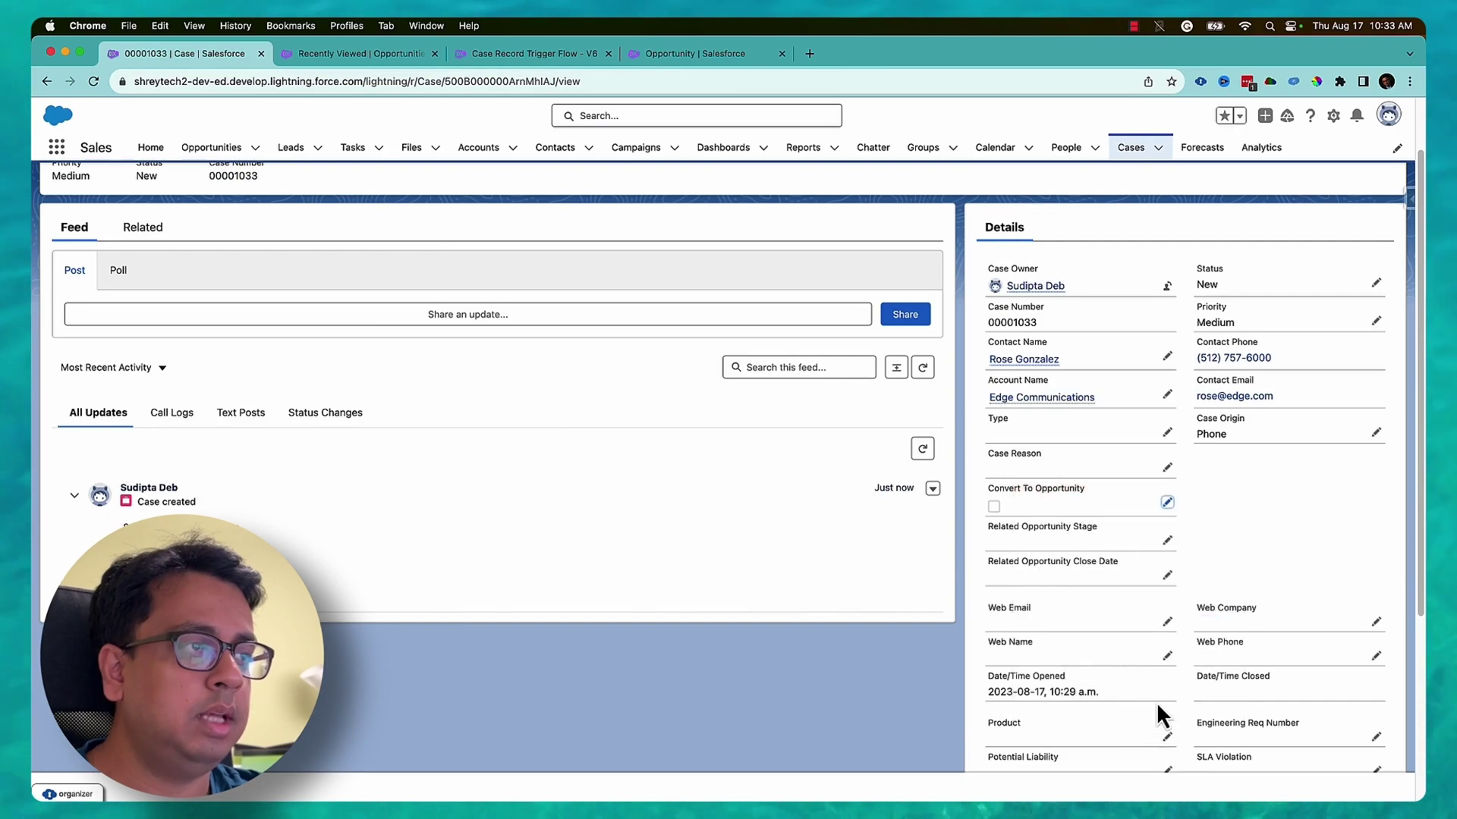
{"action": "double_click", "coordinate": [995, 509]}
{"action": "left_click", "coordinate": [999, 519]}
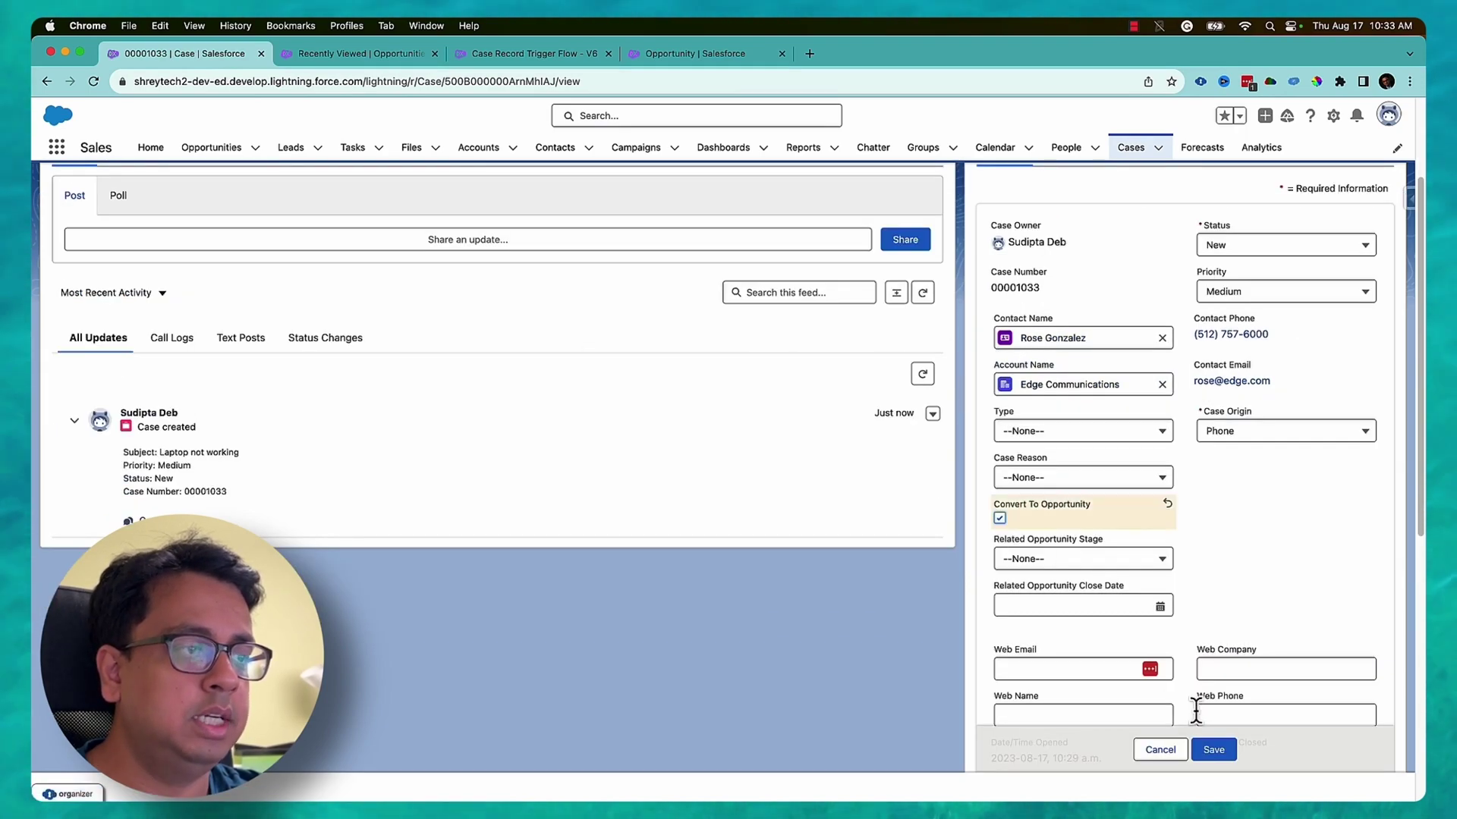
{"action": "left_click", "coordinate": [1214, 750]}
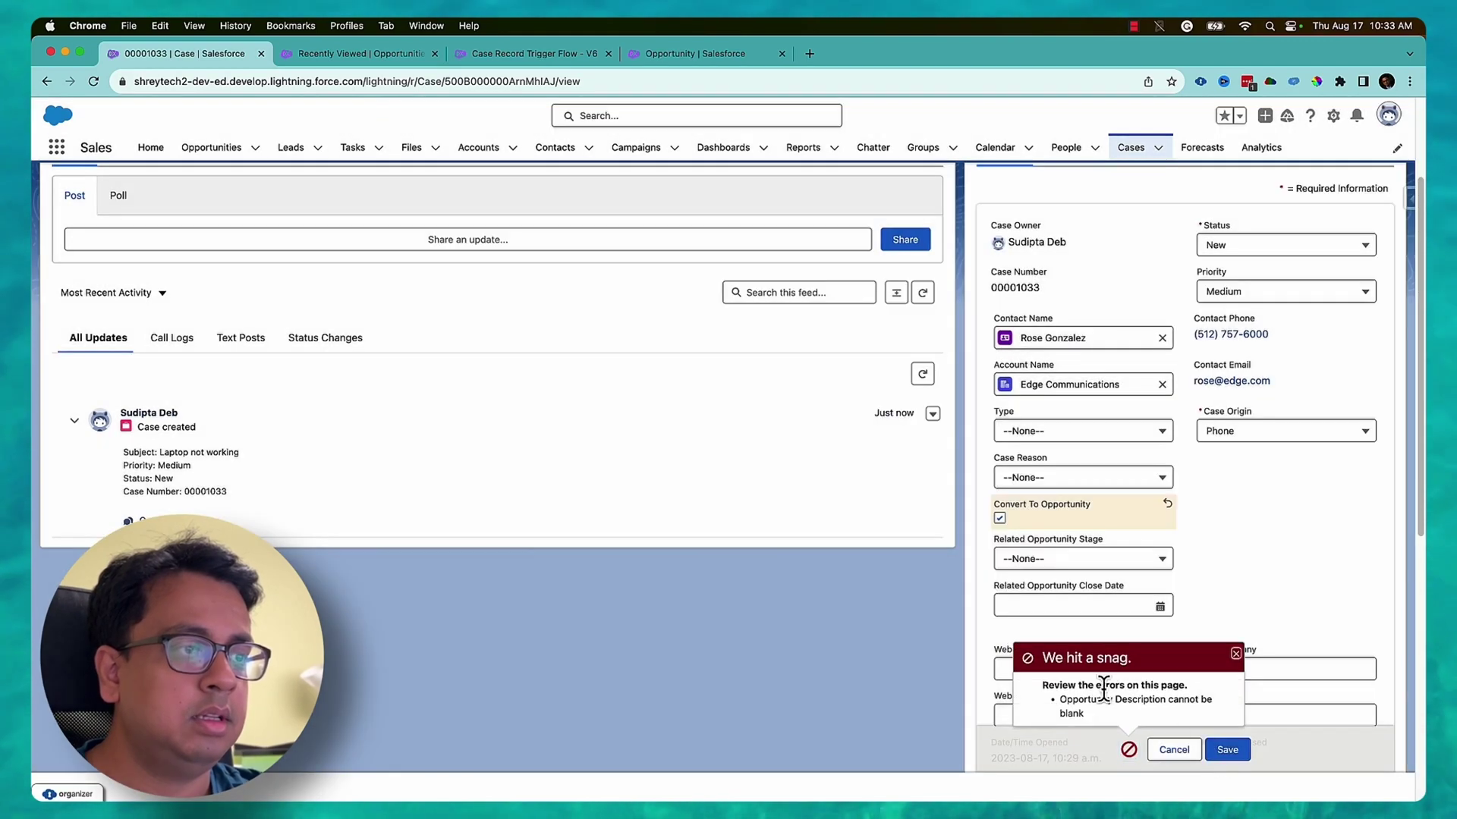
{"action": "left_click_drag", "start_coordinate": [1058, 703], "coordinate": [1085, 713]}
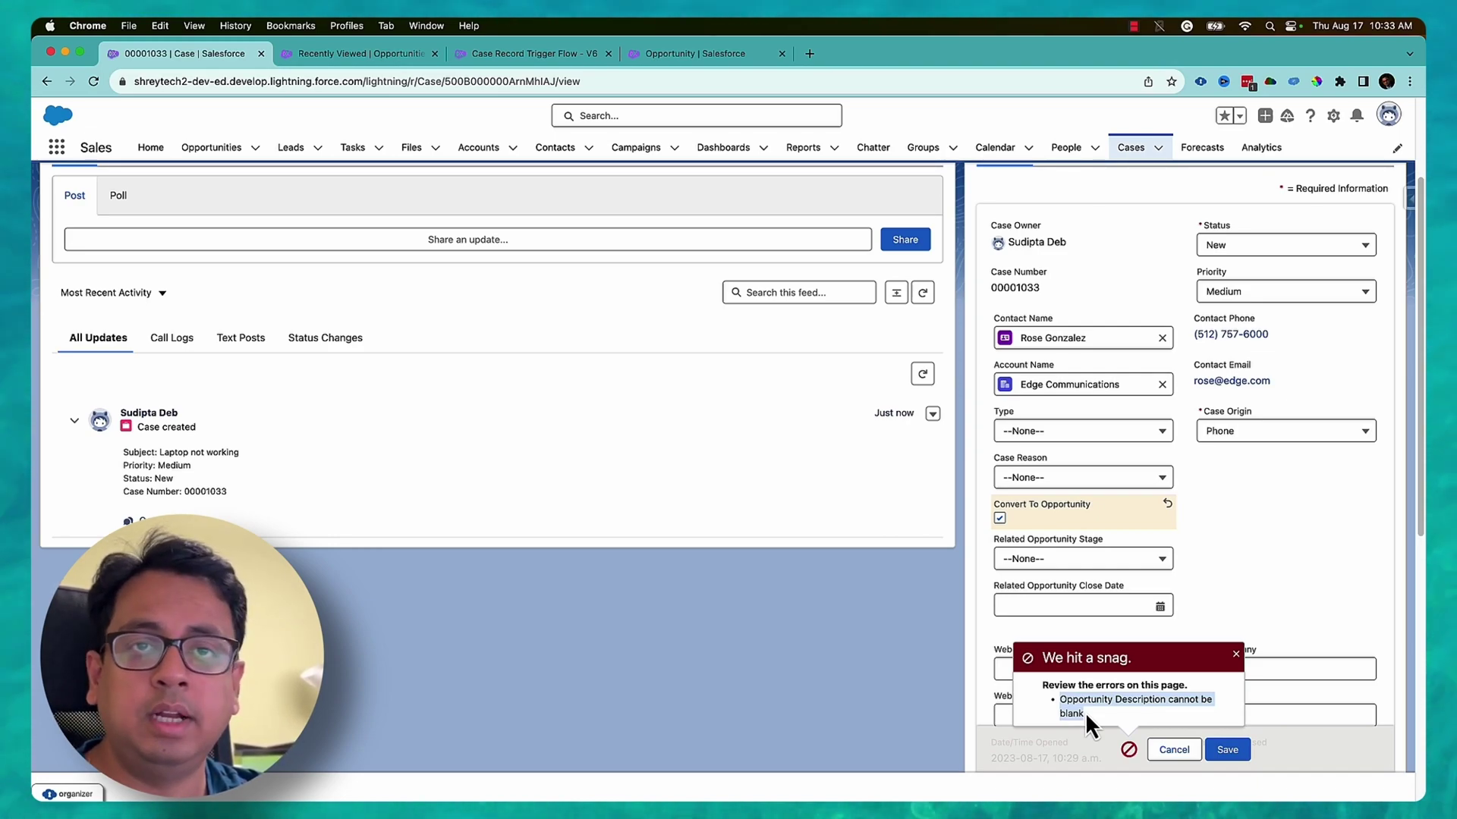
{"action": "left_click", "coordinate": [1235, 654]}
{"action": "left_click", "coordinate": [1172, 750]}
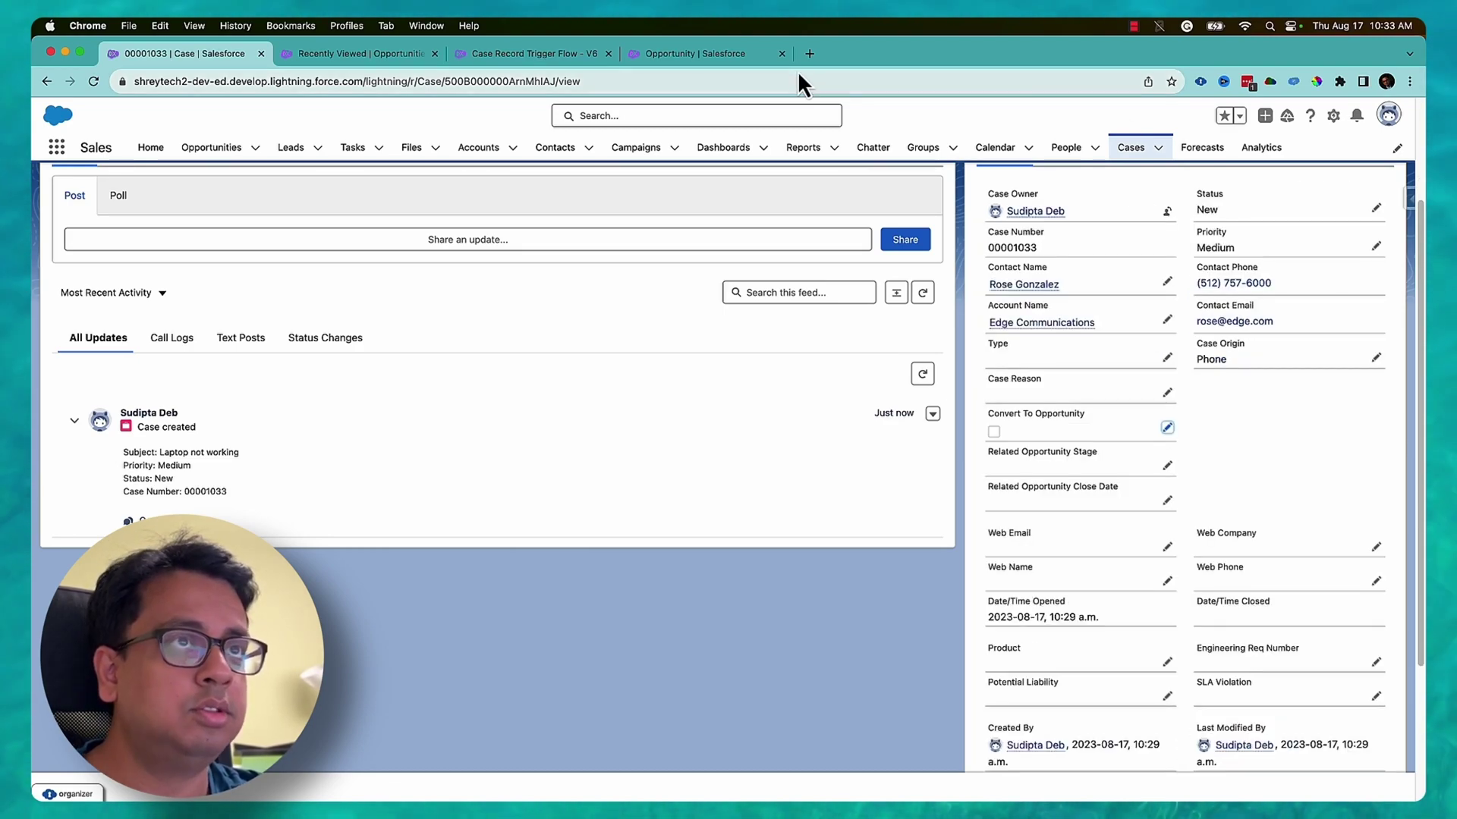
Set the Show Error Message element to show as an inline error on the Description field, and save the flow as a new version
{"action": "left_click", "coordinate": [601, 56]}
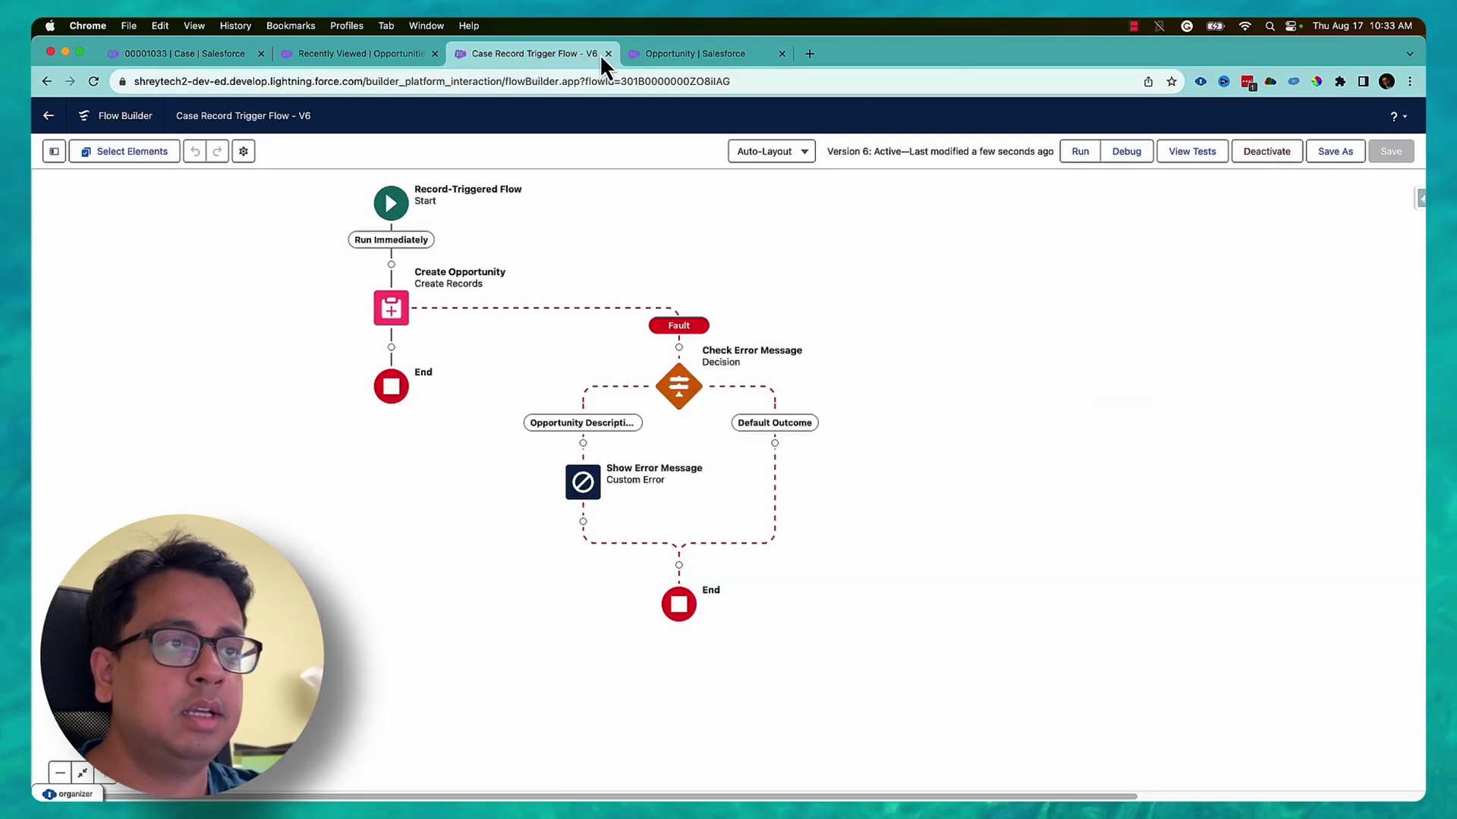
{"action": "left_click", "coordinate": [591, 493]}
{"action": "left_click", "coordinate": [1149, 312]}
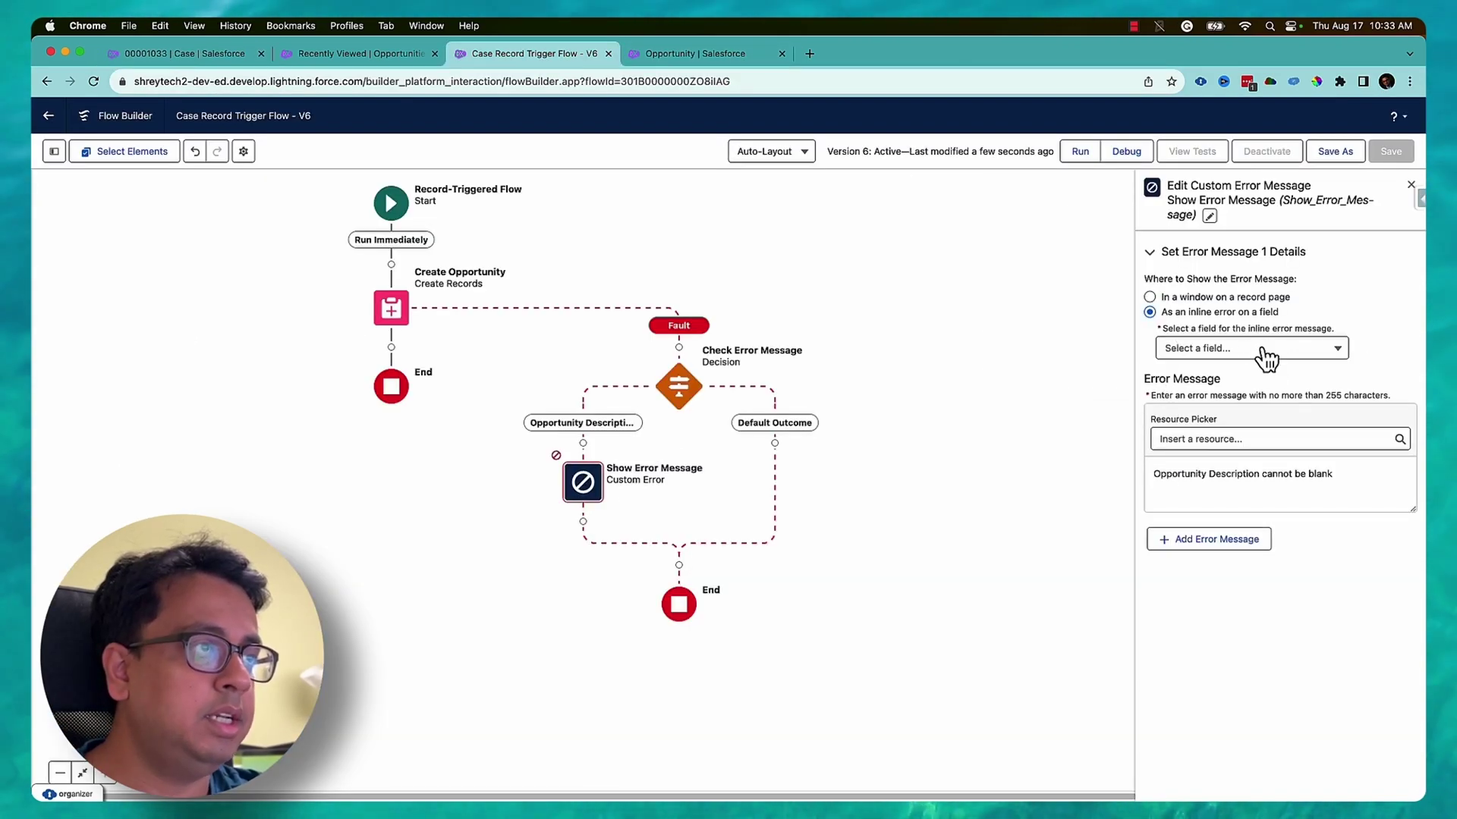
{"action": "left_click", "coordinate": [1266, 350]}
{"action": "scroll", "coordinate": [1244, 494], "scroll_direction": "down", "scroll_amount": 3}
{"action": "left_click", "coordinate": [1239, 476]}
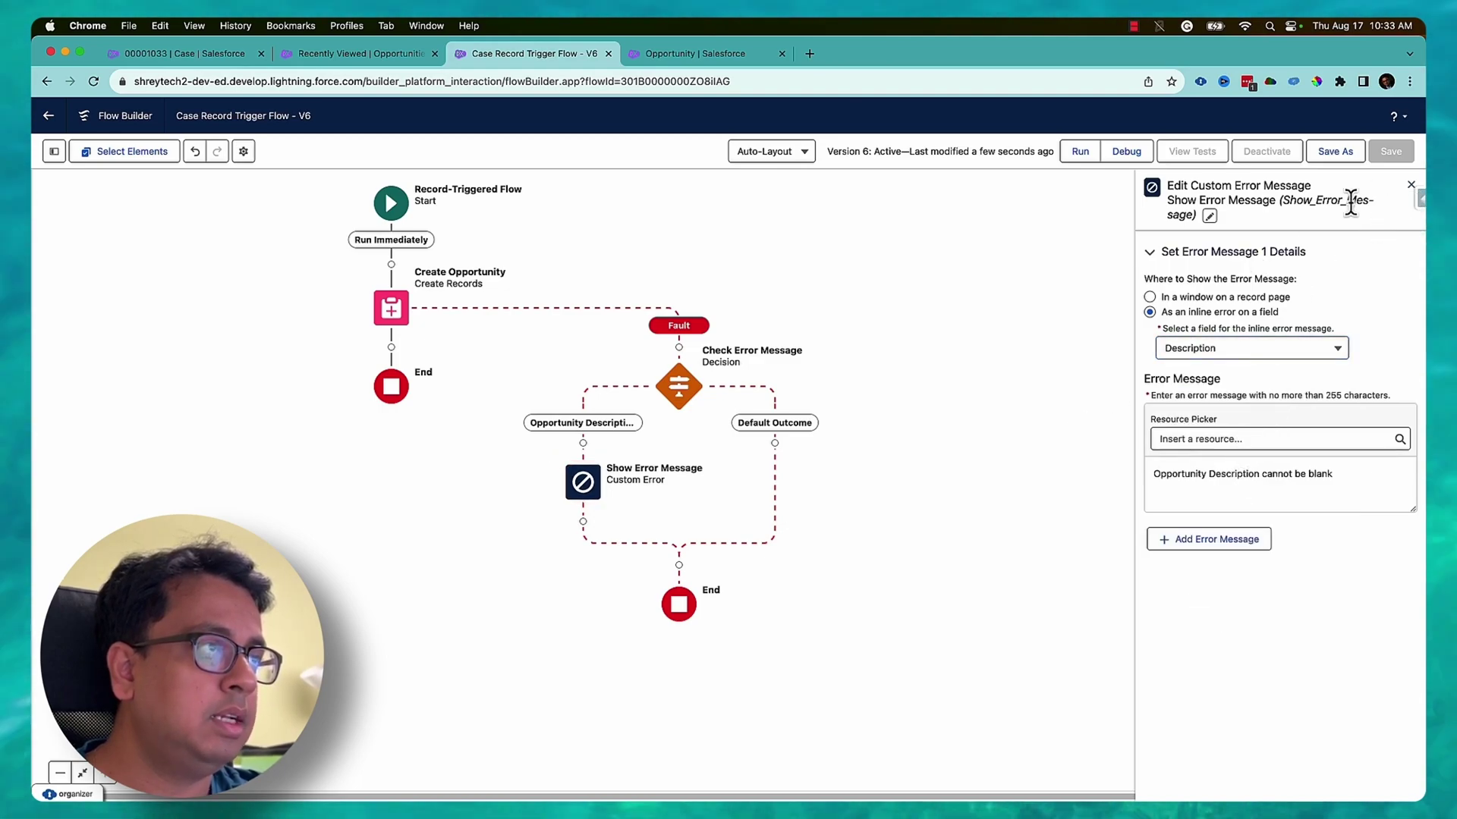
{"action": "left_click", "coordinate": [1334, 151]}
{"action": "left_click", "coordinate": [996, 552]}
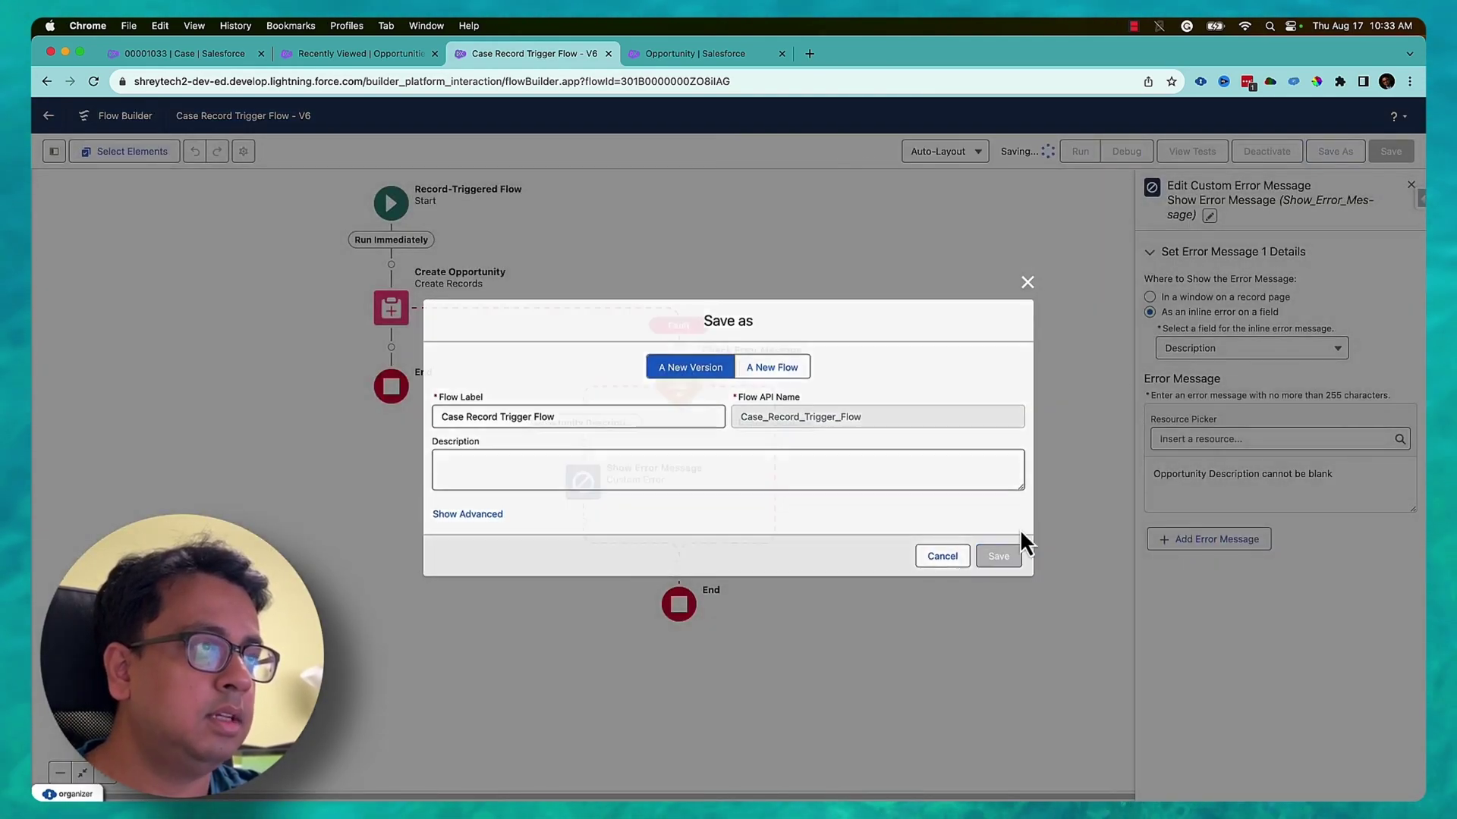
Activate the new flow version and try saving the case with Convert To Opportunity enabled to check the inline error on Description
{"action": "left_click", "coordinate": [1272, 151]}
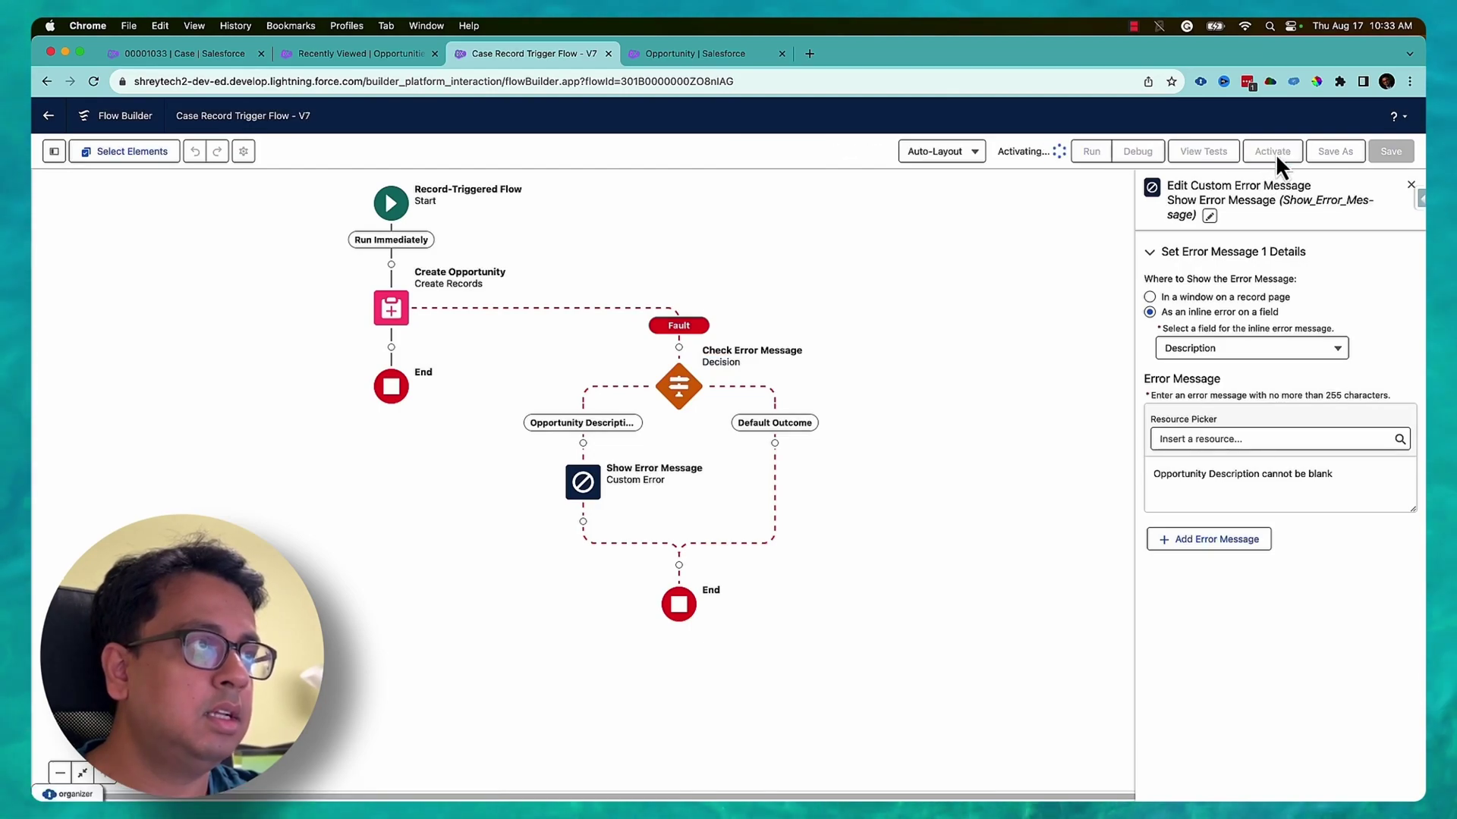
{"action": "left_click", "coordinate": [224, 55]}
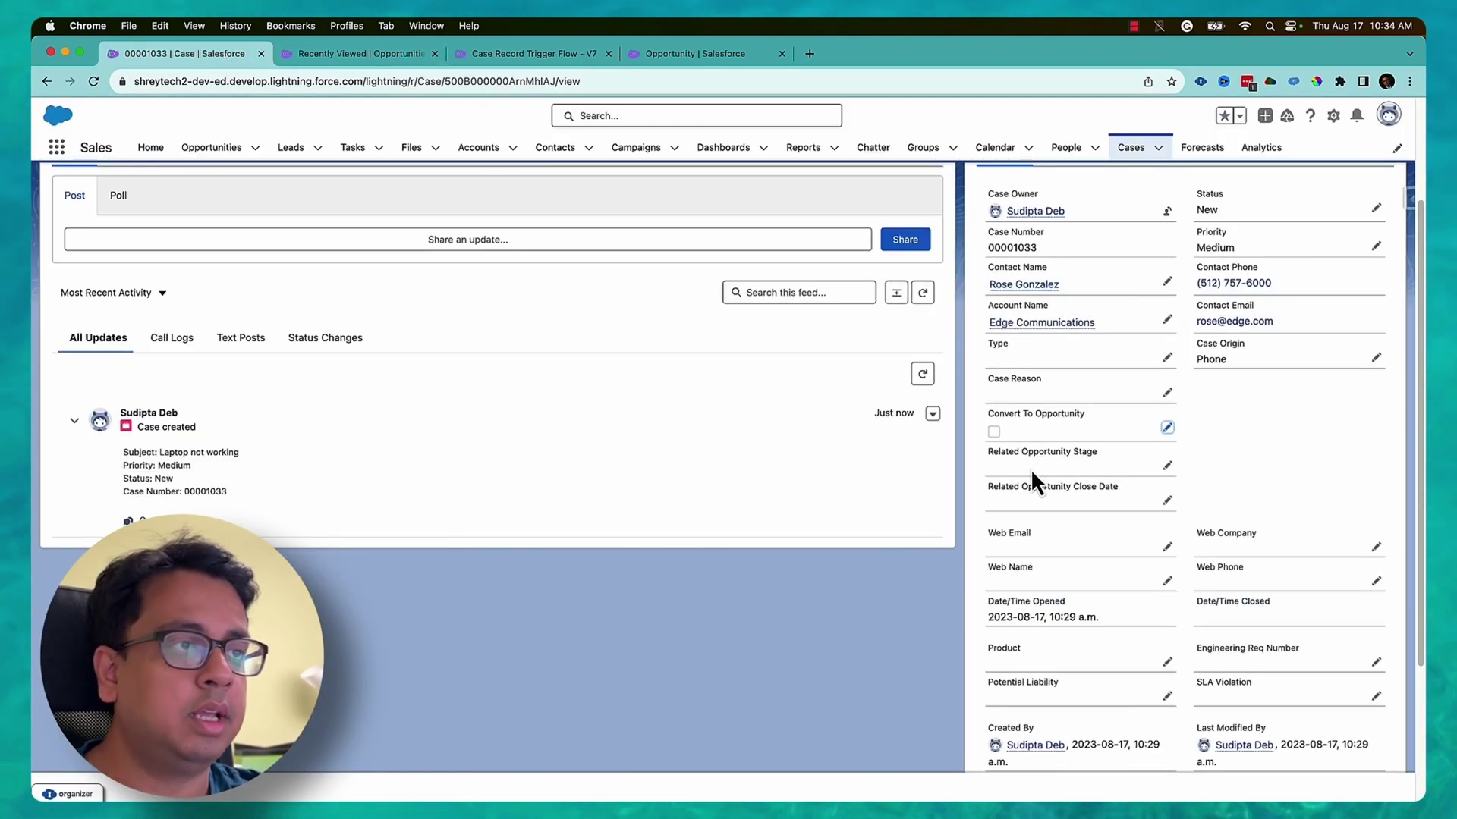
{"action": "double_click", "coordinate": [994, 432]}
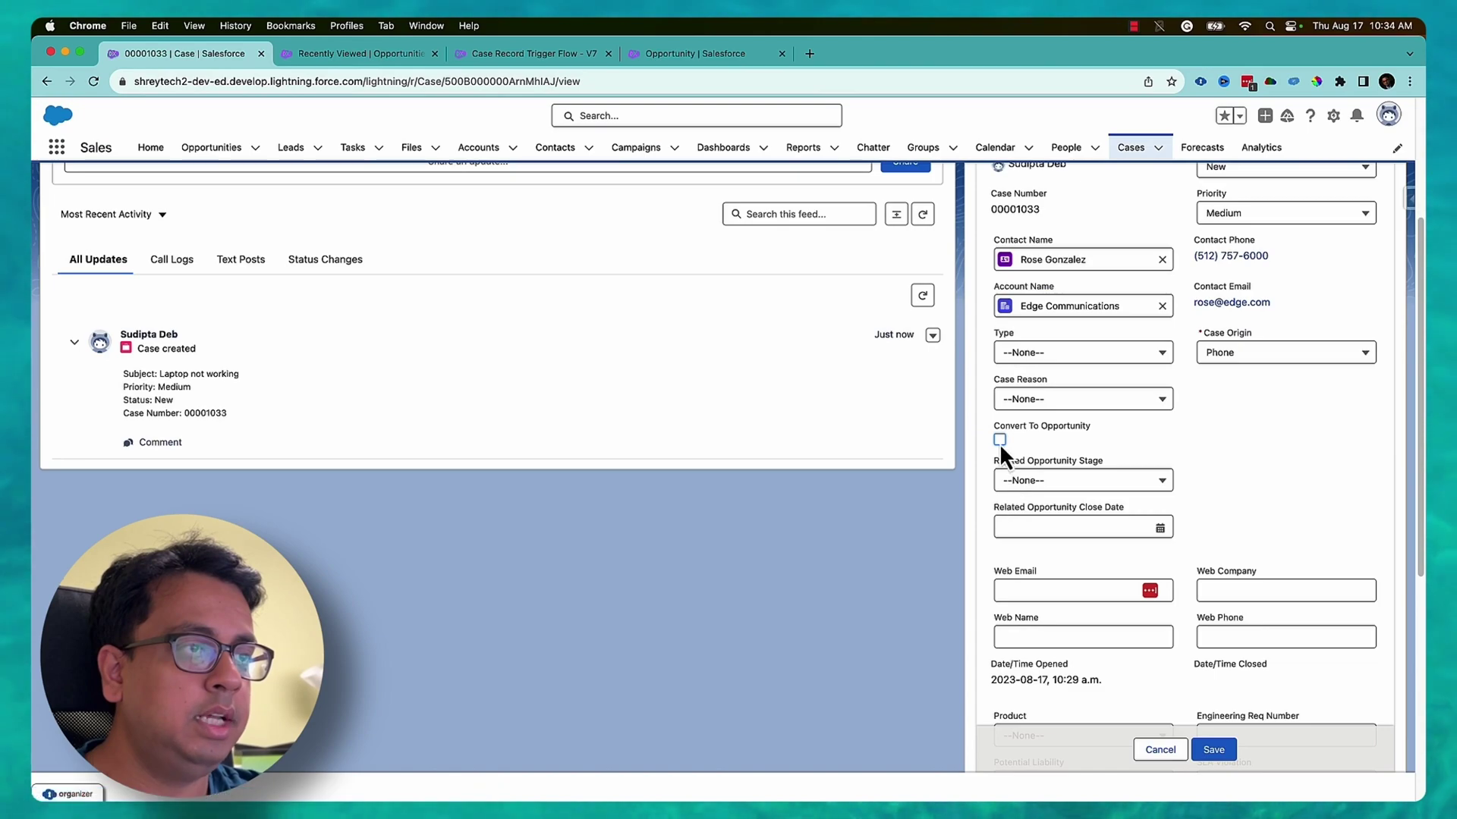
{"action": "left_click", "coordinate": [999, 440]}
{"action": "left_click", "coordinate": [1214, 750]}
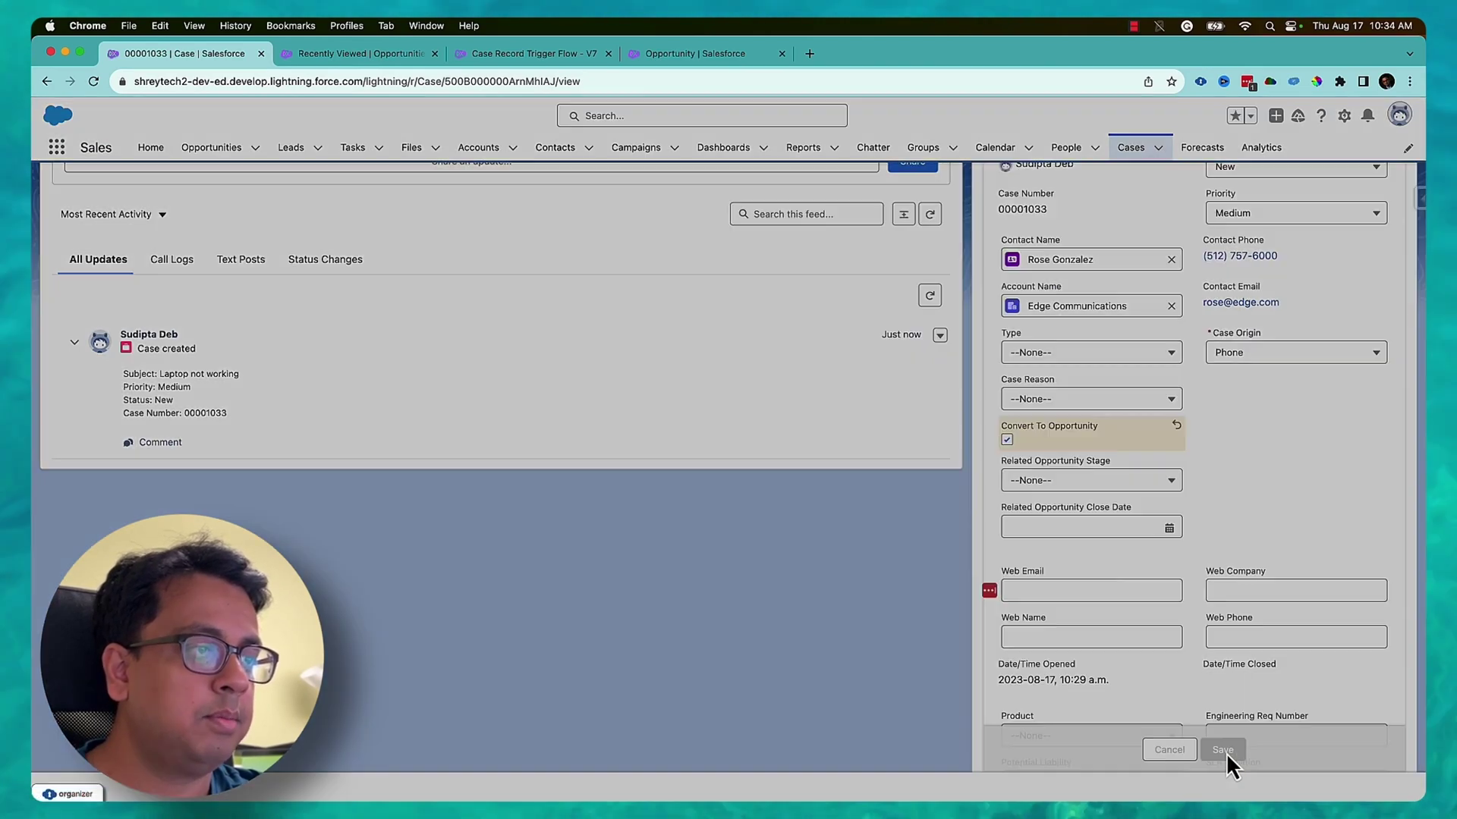
{"action": "scroll", "coordinate": [1223, 574], "scroll_direction": "down", "scroll_amount": 5}
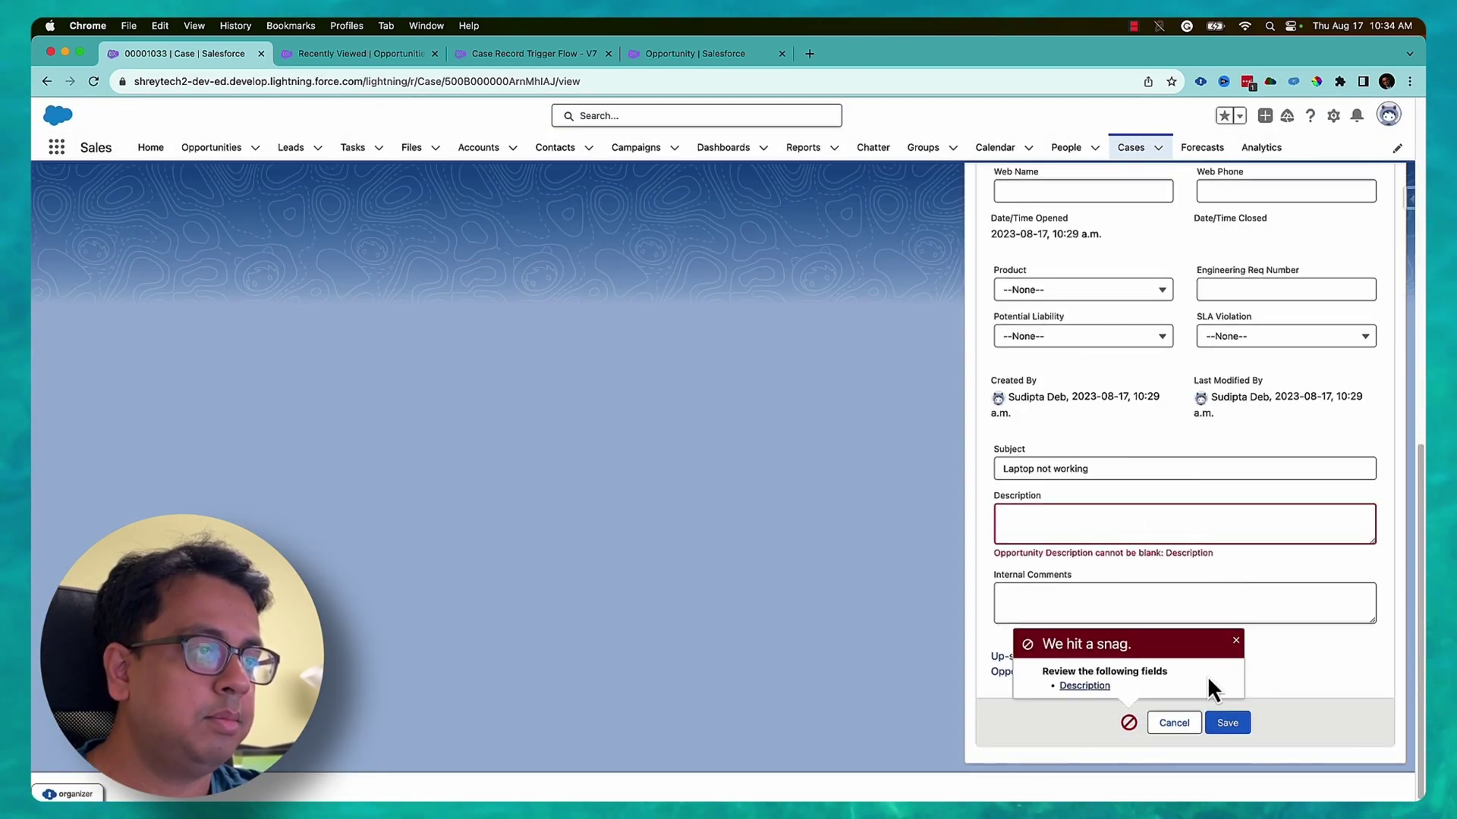
{"action": "left_click_drag", "start_coordinate": [1001, 549], "coordinate": [1225, 554]}
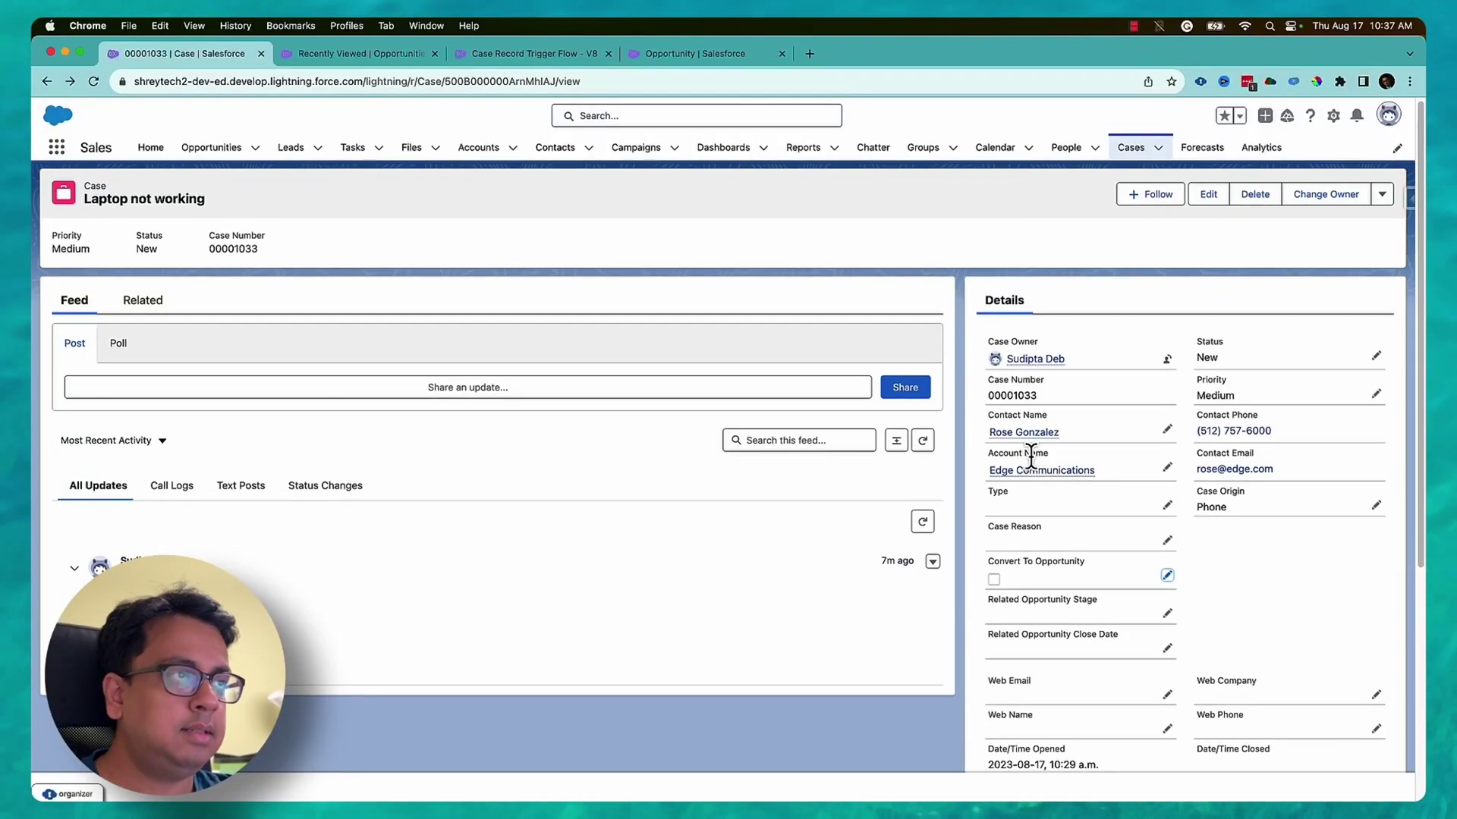
Copy the case's Subject text "Laptop not working" into its Description field and save the case
{"action": "scroll", "coordinate": [1190, 253], "scroll_direction": "down", "scroll_amount": 5}
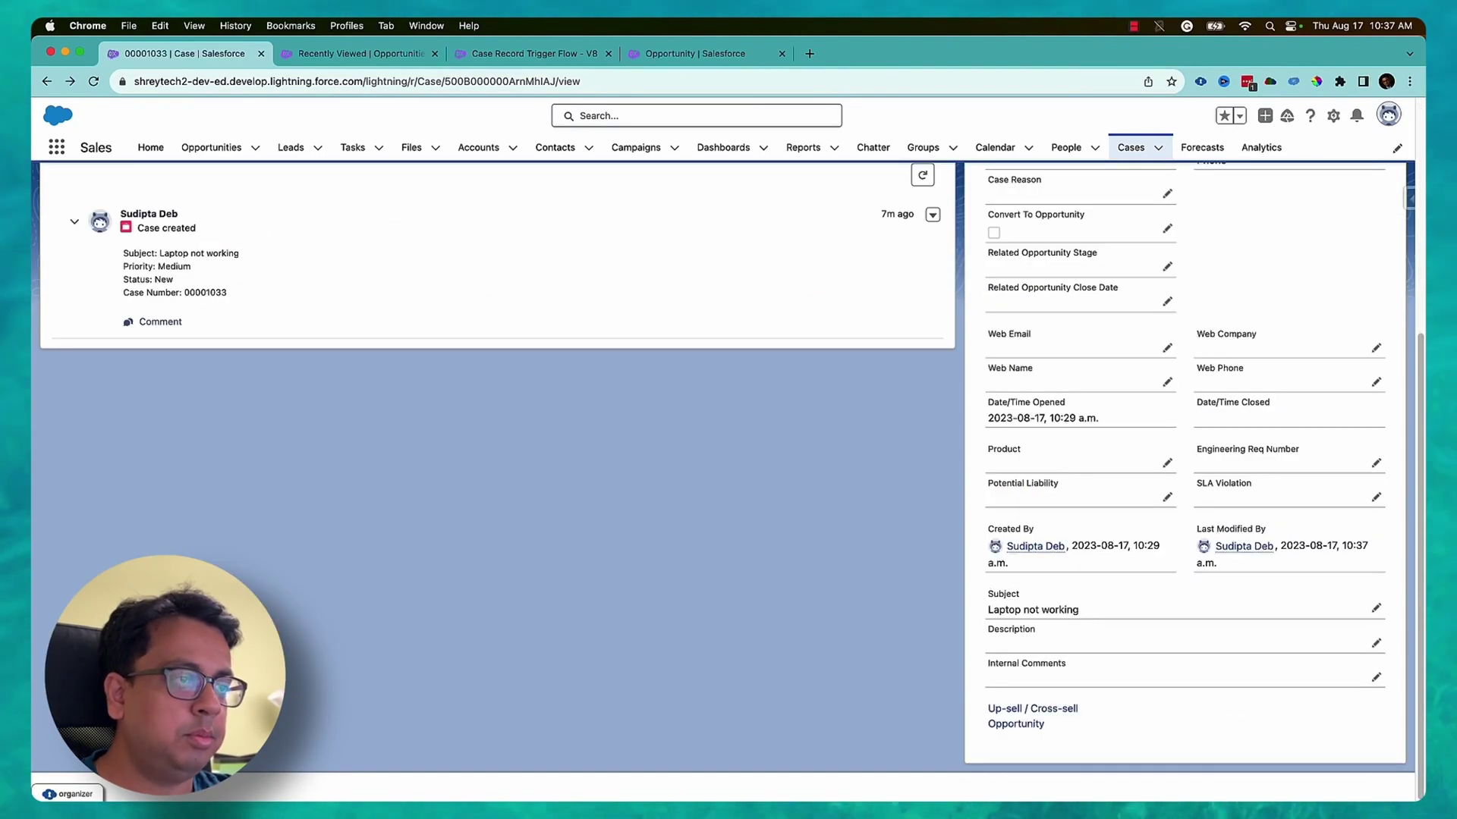
{"action": "double_click", "coordinate": [1098, 611]}
{"action": "left_click_drag", "start_coordinate": [1097, 613], "coordinate": [957, 609]}
{"action": "key", "text": "super+c"}
{"action": "left_click", "coordinate": [1064, 659]}
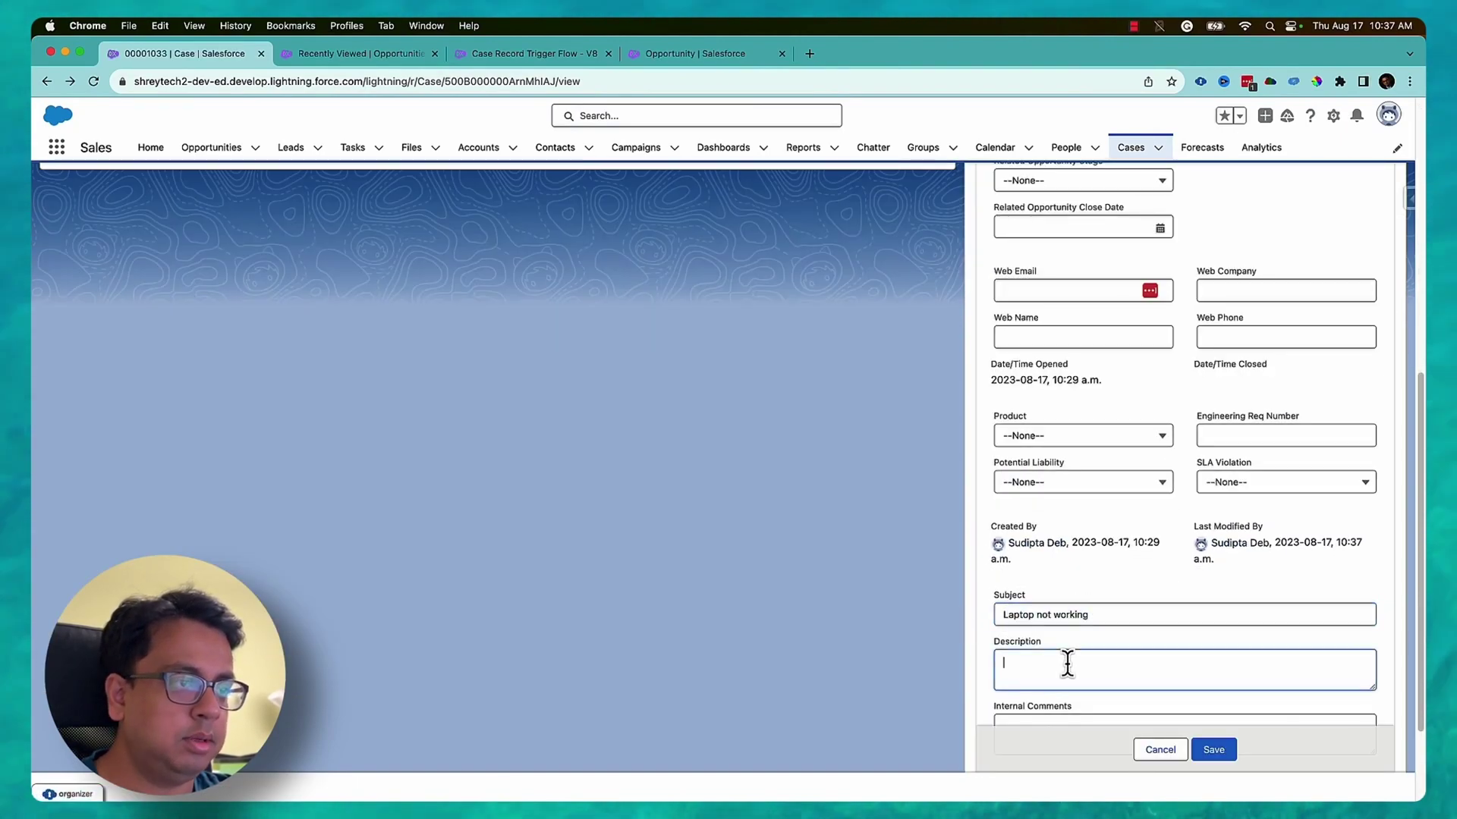
{"action": "key", "text": "super+v"}
{"action": "left_click", "coordinate": [1213, 749]}
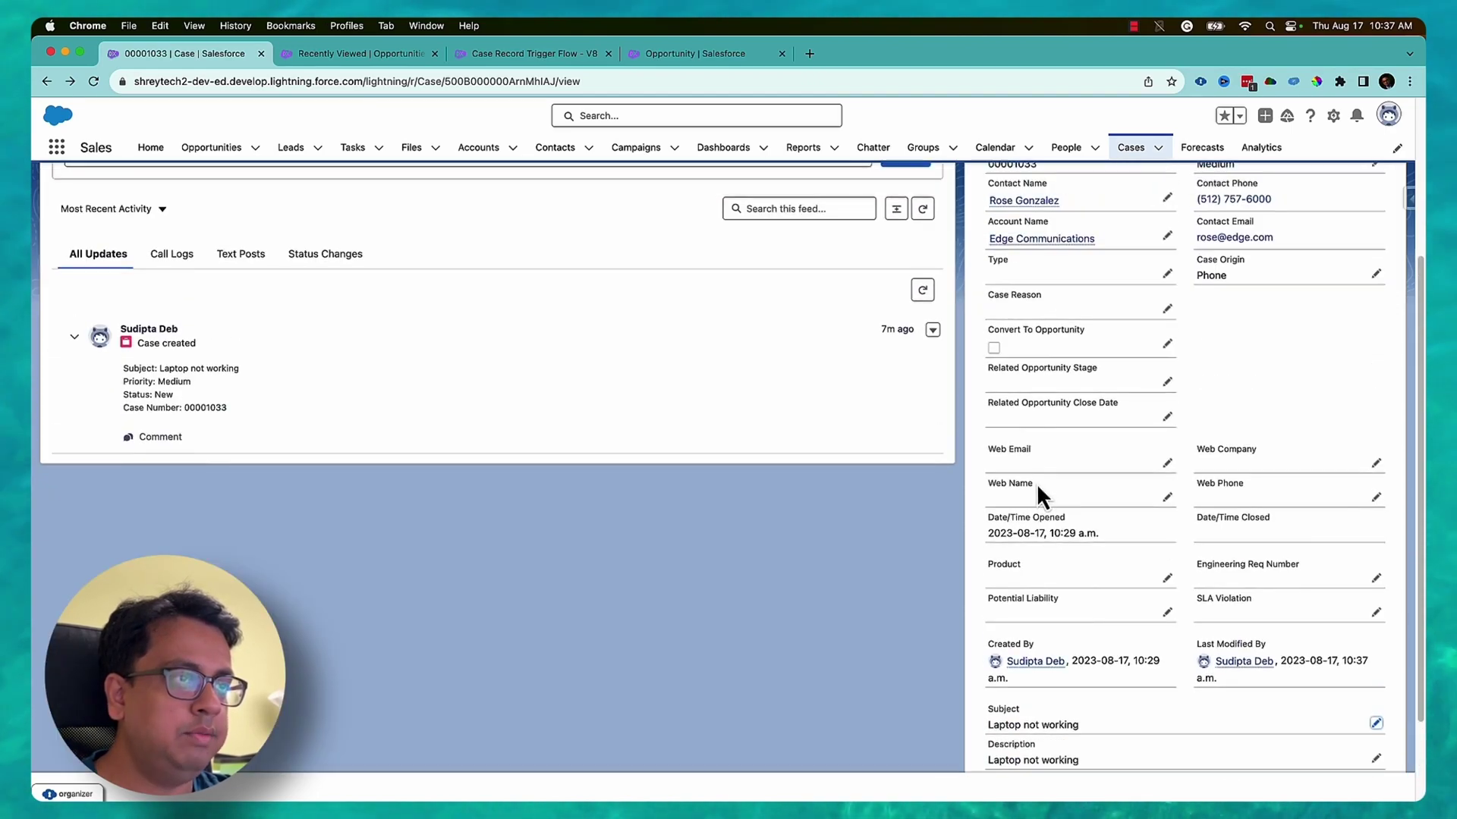
Enable Convert To Opportunity on the case and save the record
{"action": "double_click", "coordinate": [993, 349]}
{"action": "left_click", "coordinate": [999, 360]}
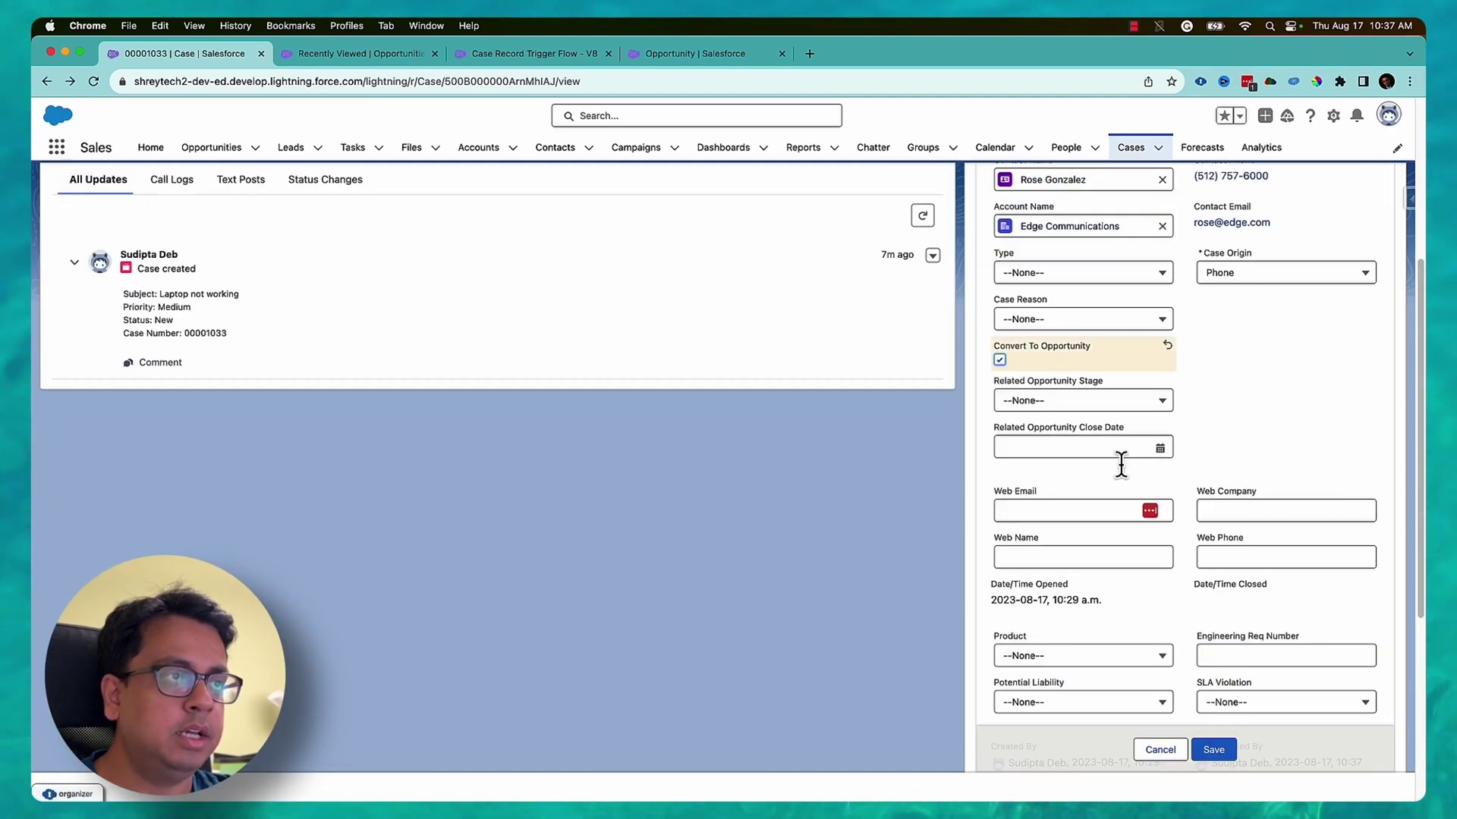
{"action": "left_click", "coordinate": [1227, 748]}
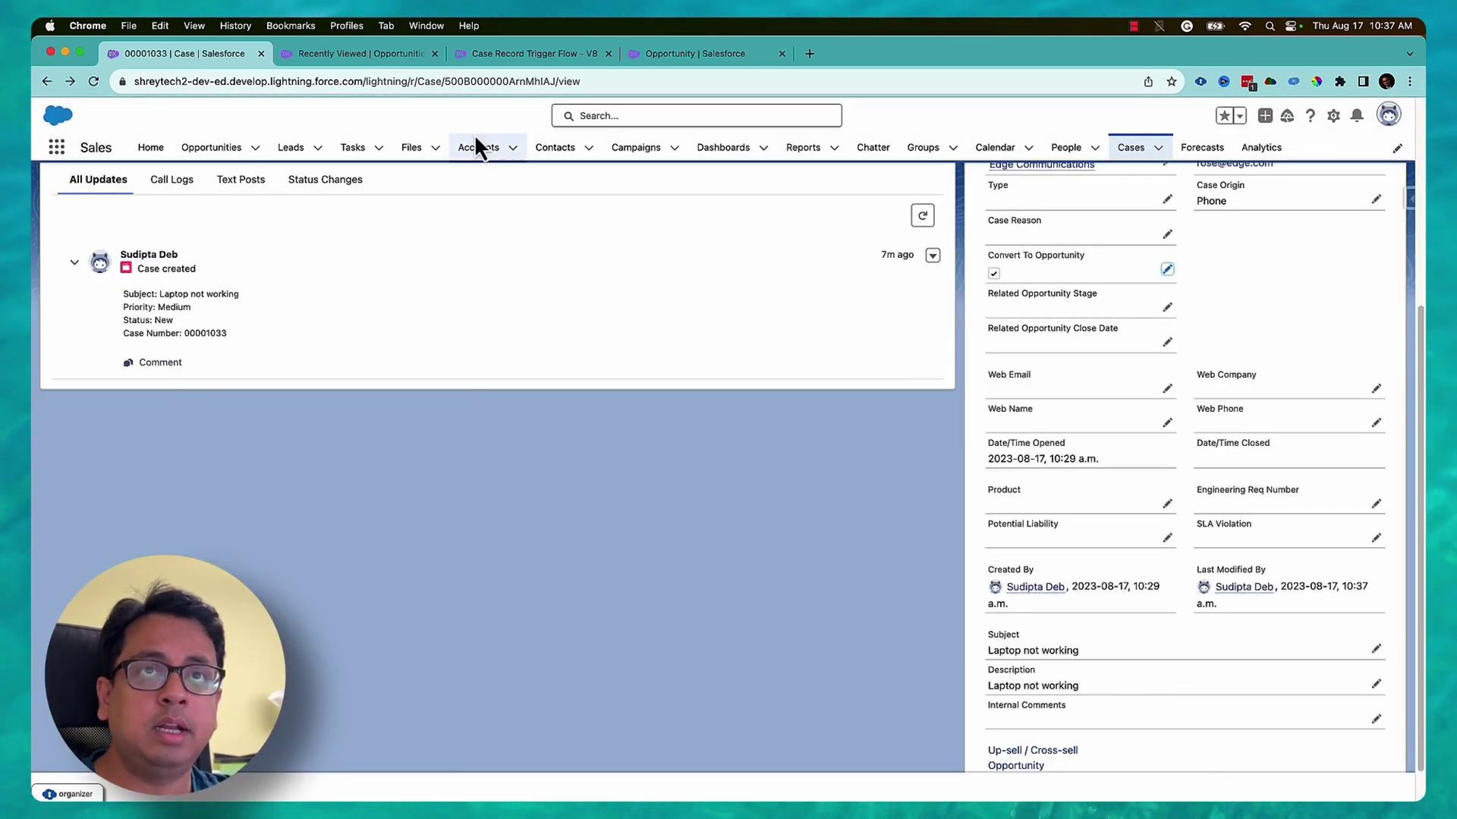
Refresh the Recently Viewed opportunities list, open the Laptop not working opportunity and examine its details, including the linked account and case
{"action": "left_click", "coordinate": [362, 54]}
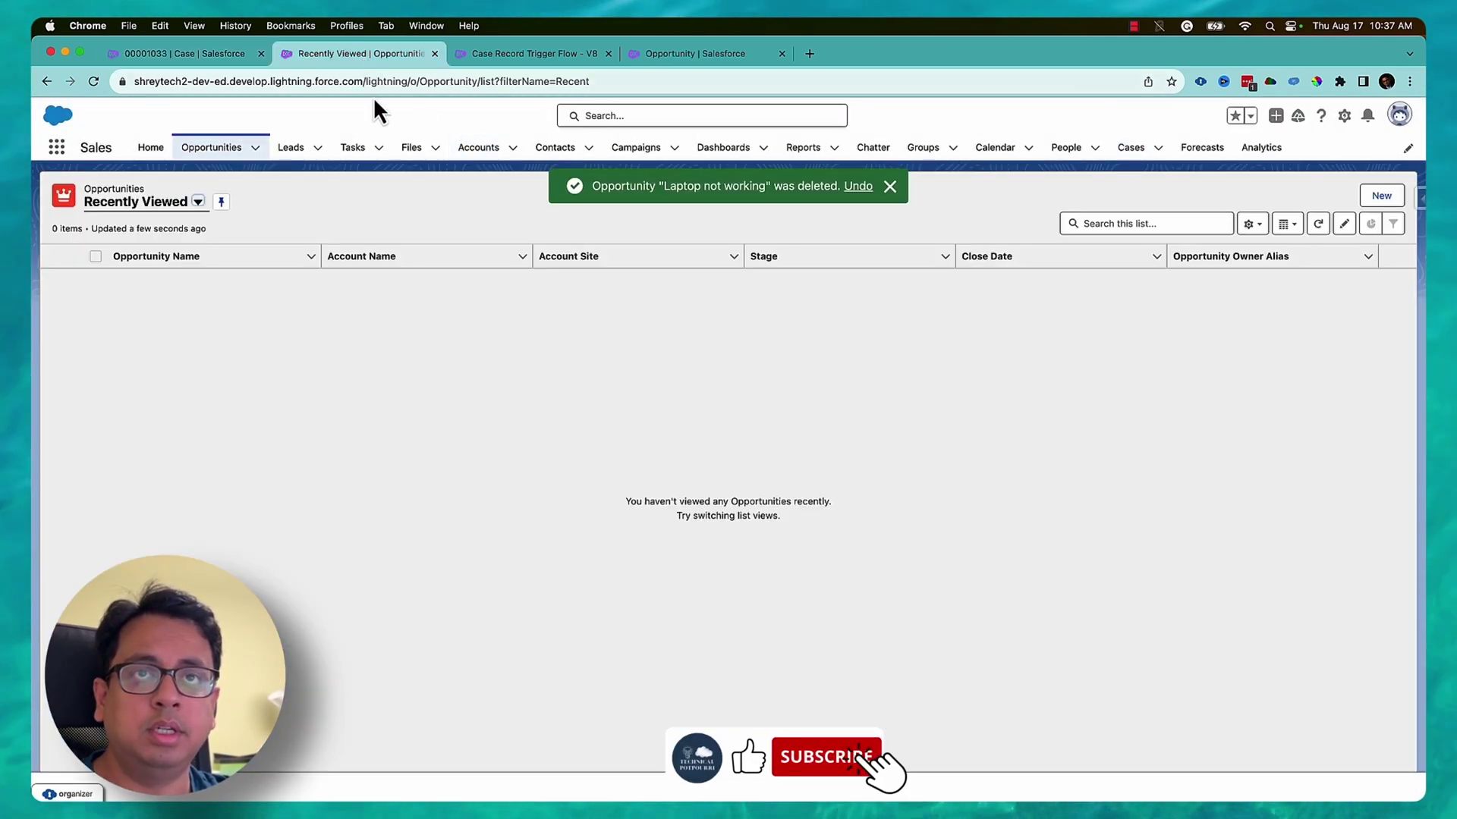
{"action": "left_click", "coordinate": [1317, 224]}
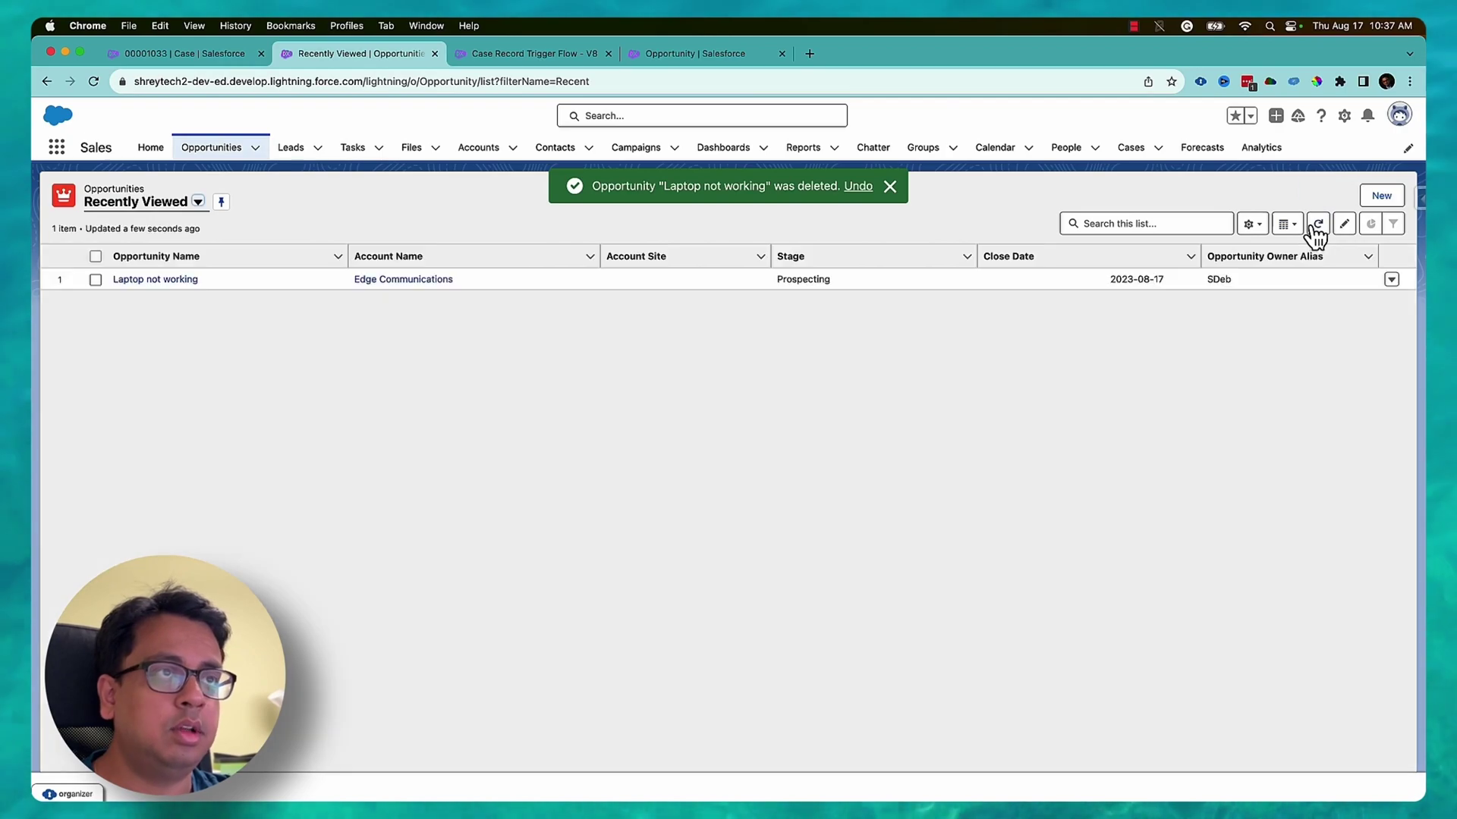
{"action": "left_click", "coordinate": [894, 189]}
{"action": "left_click", "coordinate": [168, 279]}
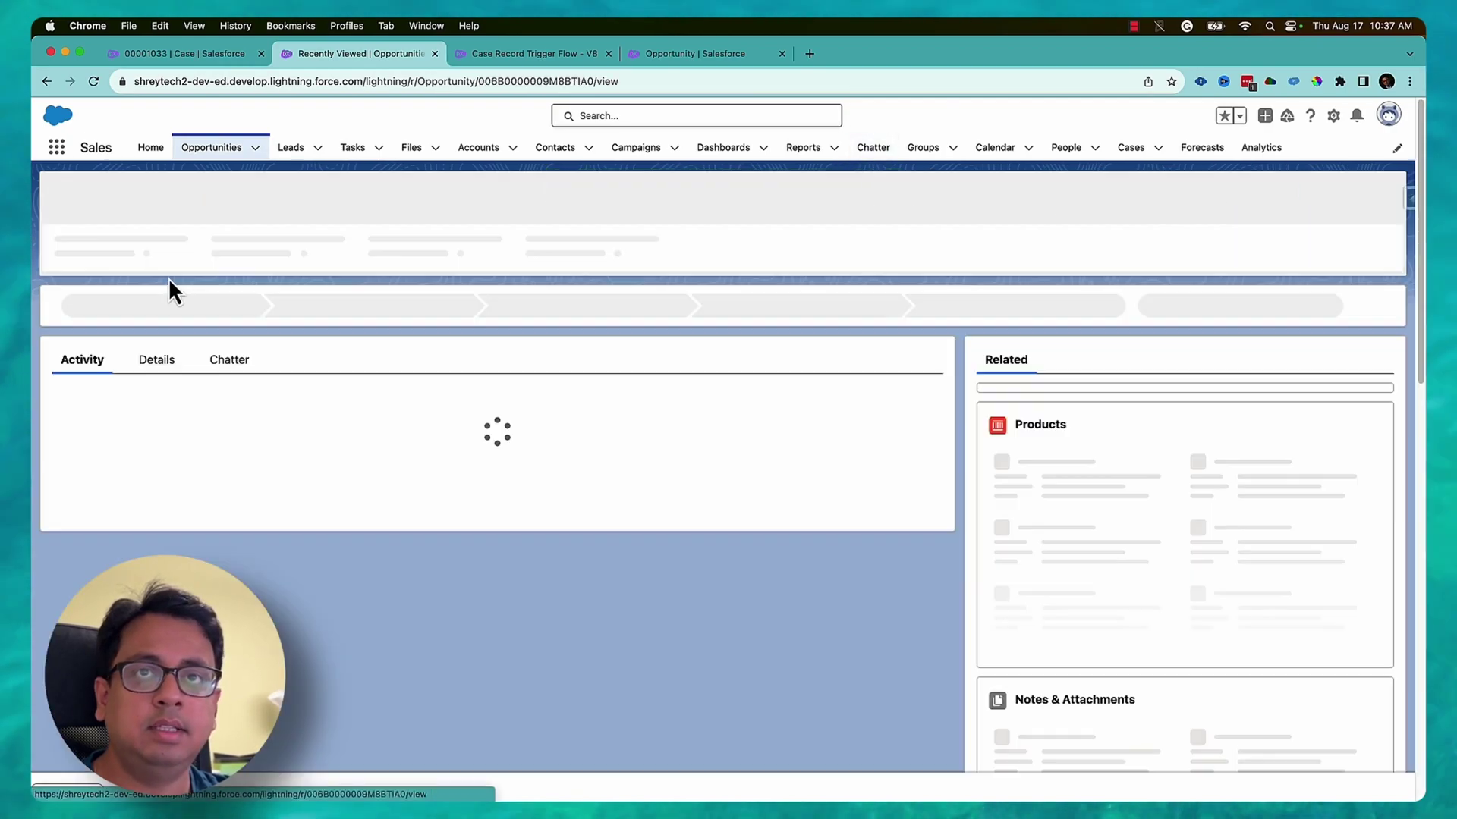
{"action": "left_click", "coordinate": [152, 354]}
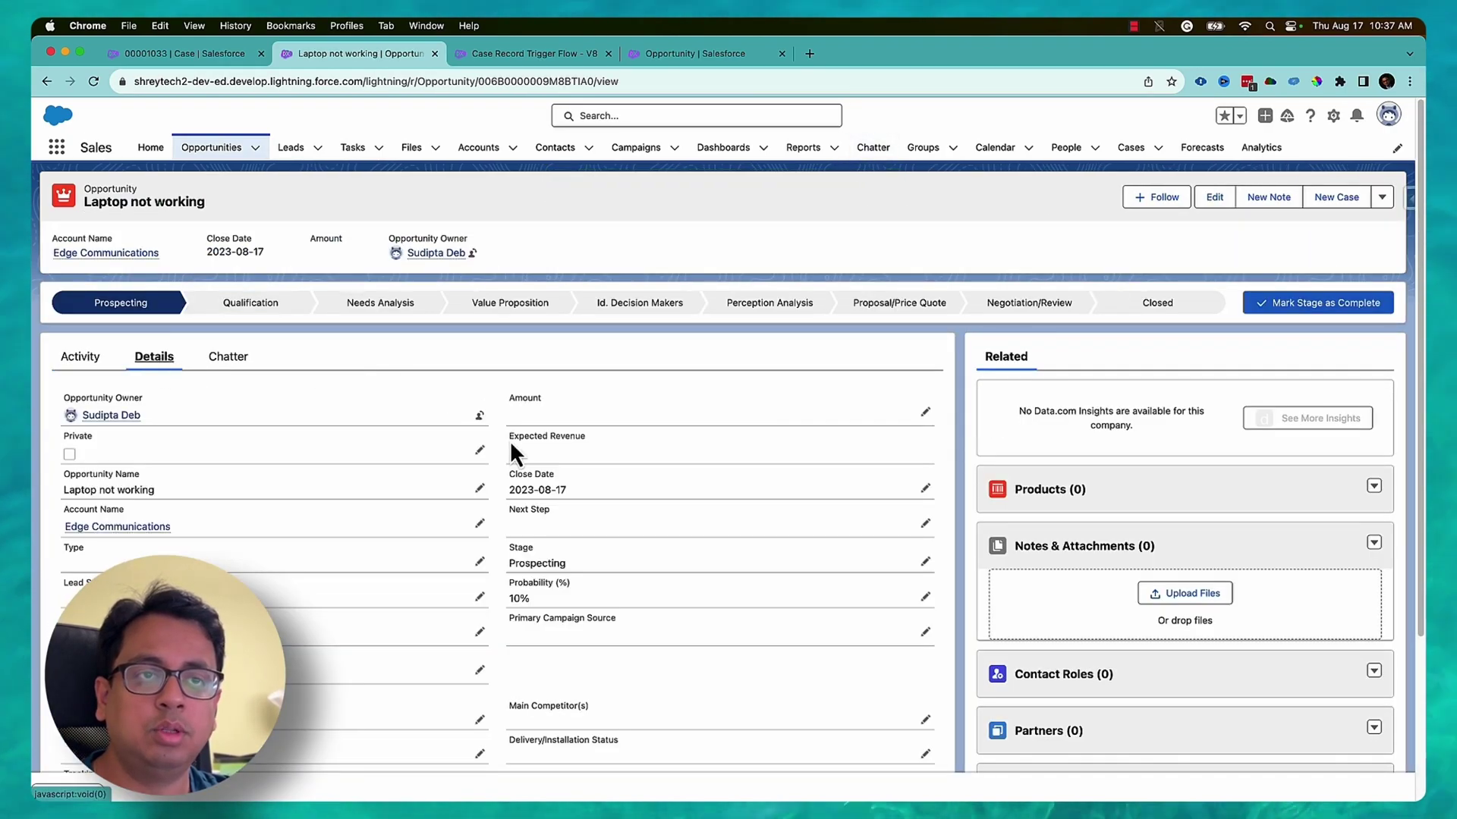
{"action": "scroll", "coordinate": [533, 461], "scroll_direction": "down", "scroll_amount": 5}
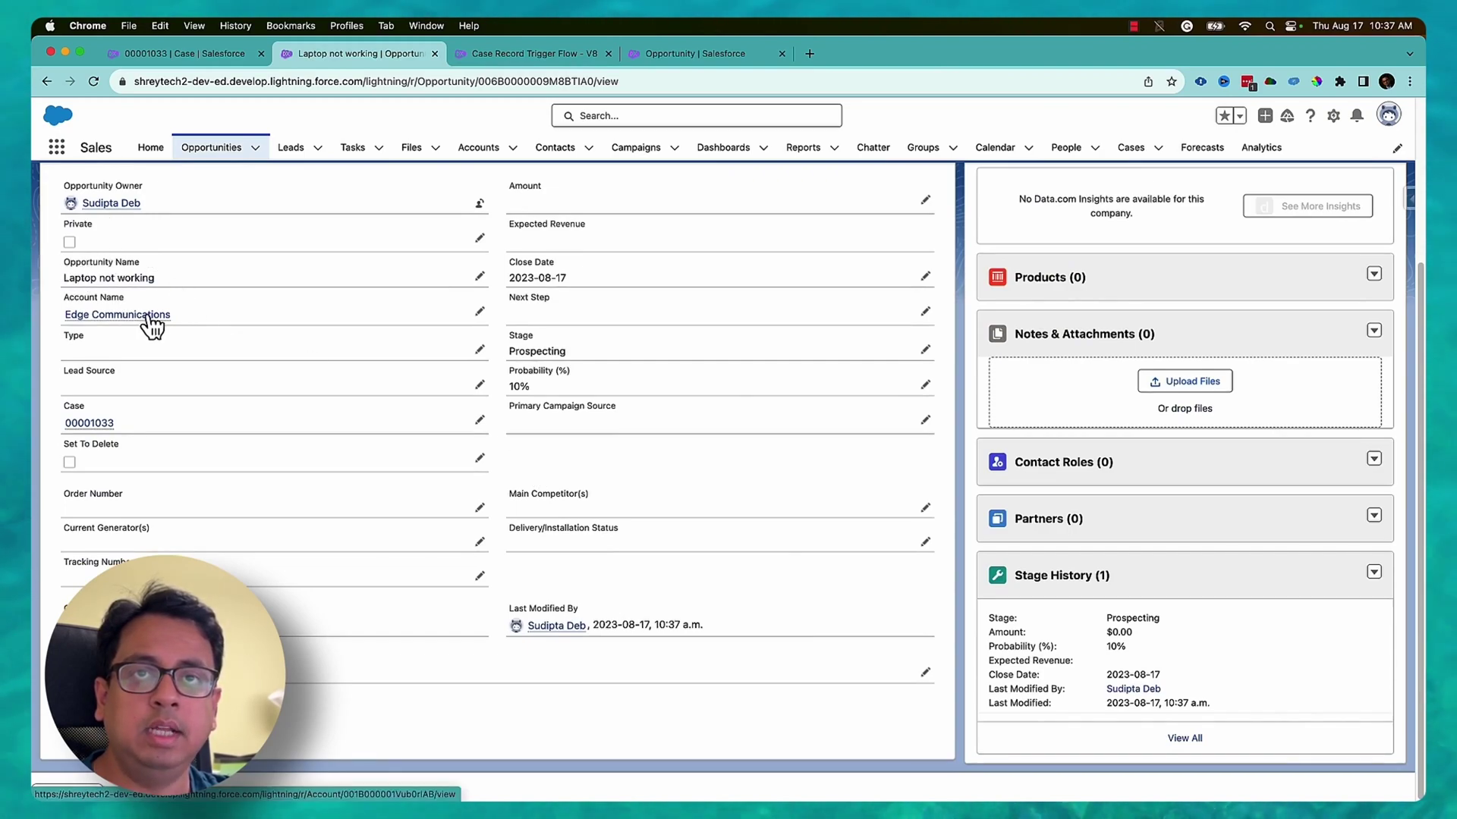
{"action": "mouse_move", "coordinate": [150, 317]}
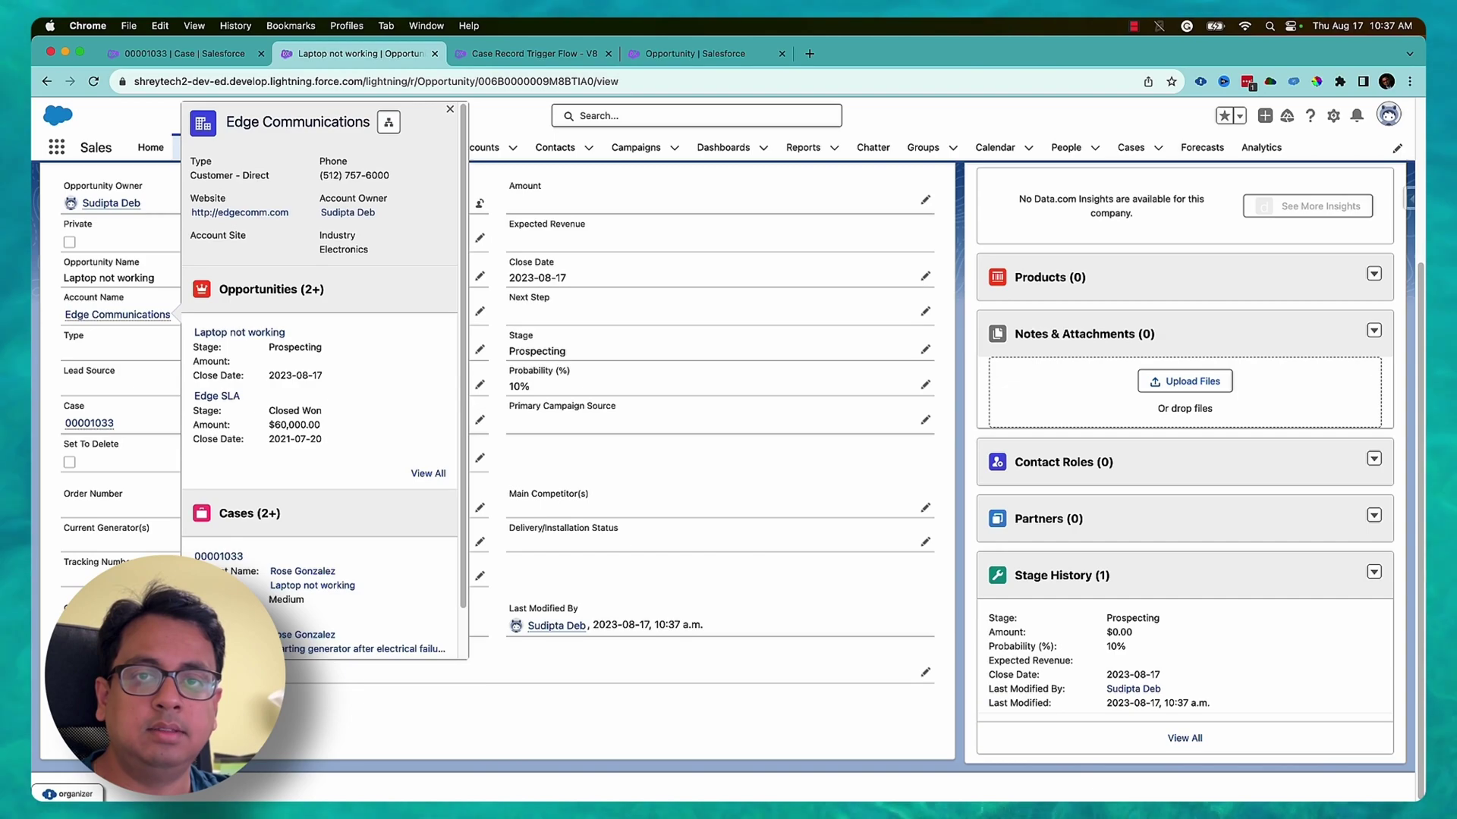
{"action": "scroll", "coordinate": [304, 455], "scroll_direction": "up", "scroll_amount": 2}
{"action": "scroll", "coordinate": [303, 455], "scroll_direction": "up", "scroll_amount": 3}
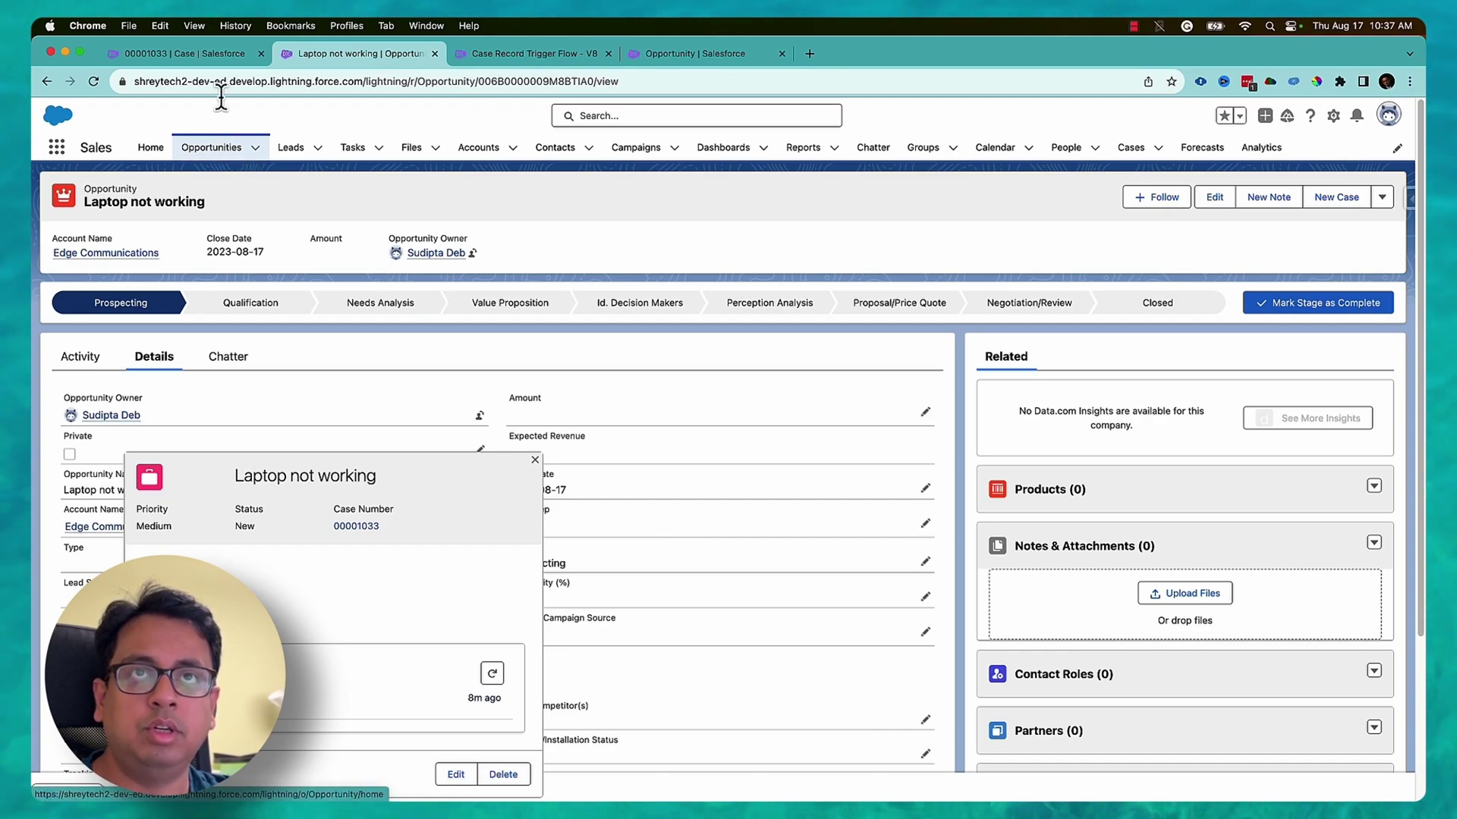
{"action": "left_click", "coordinate": [220, 55]}
{"action": "scroll", "coordinate": [437, 410], "scroll_direction": "up", "scroll_amount": 2}
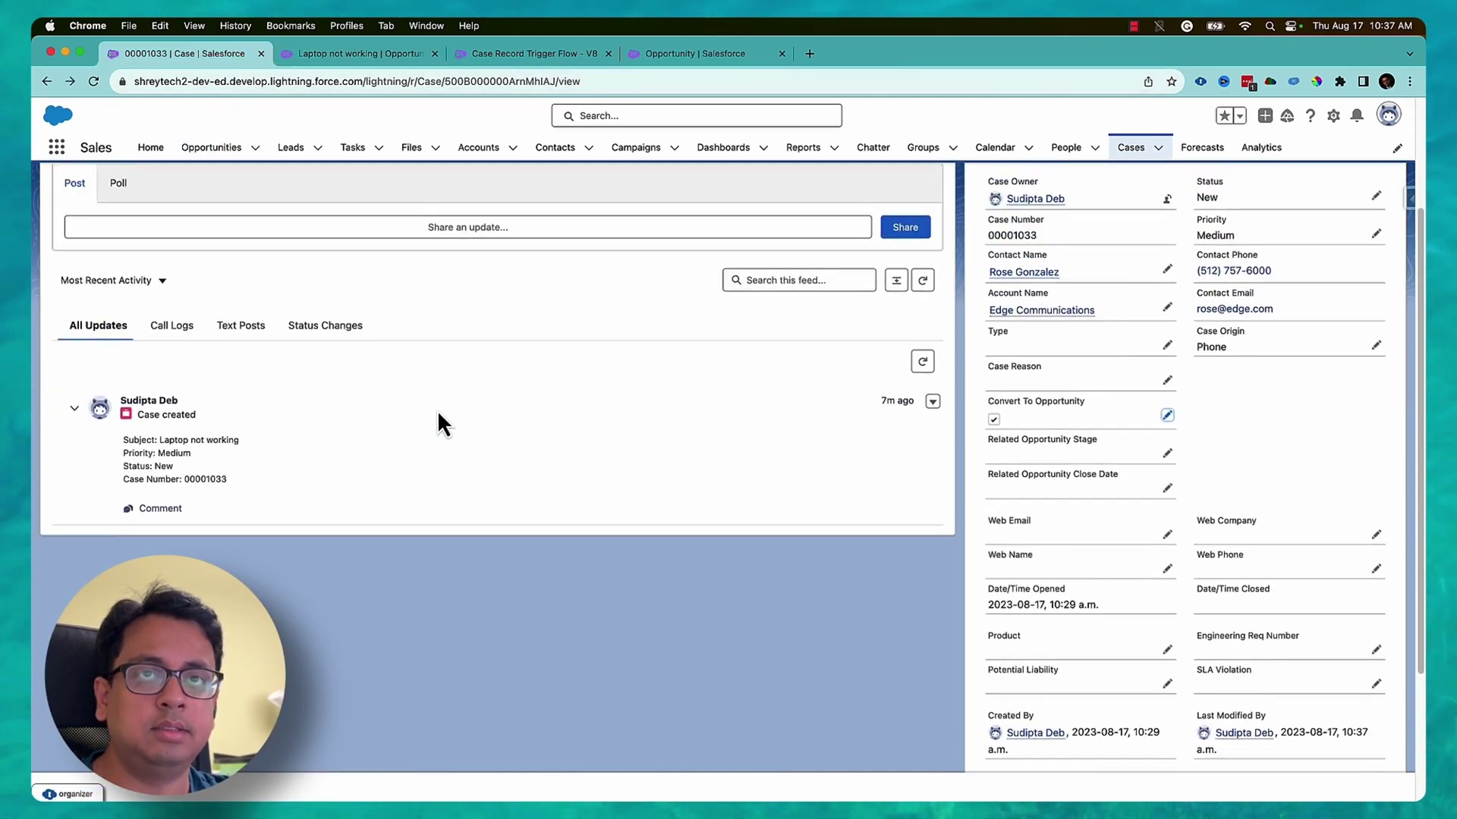
{"action": "scroll", "coordinate": [437, 415], "scroll_direction": "up", "scroll_amount": 3}
{"action": "scroll", "coordinate": [448, 432], "scroll_direction": "down", "scroll_amount": 3}
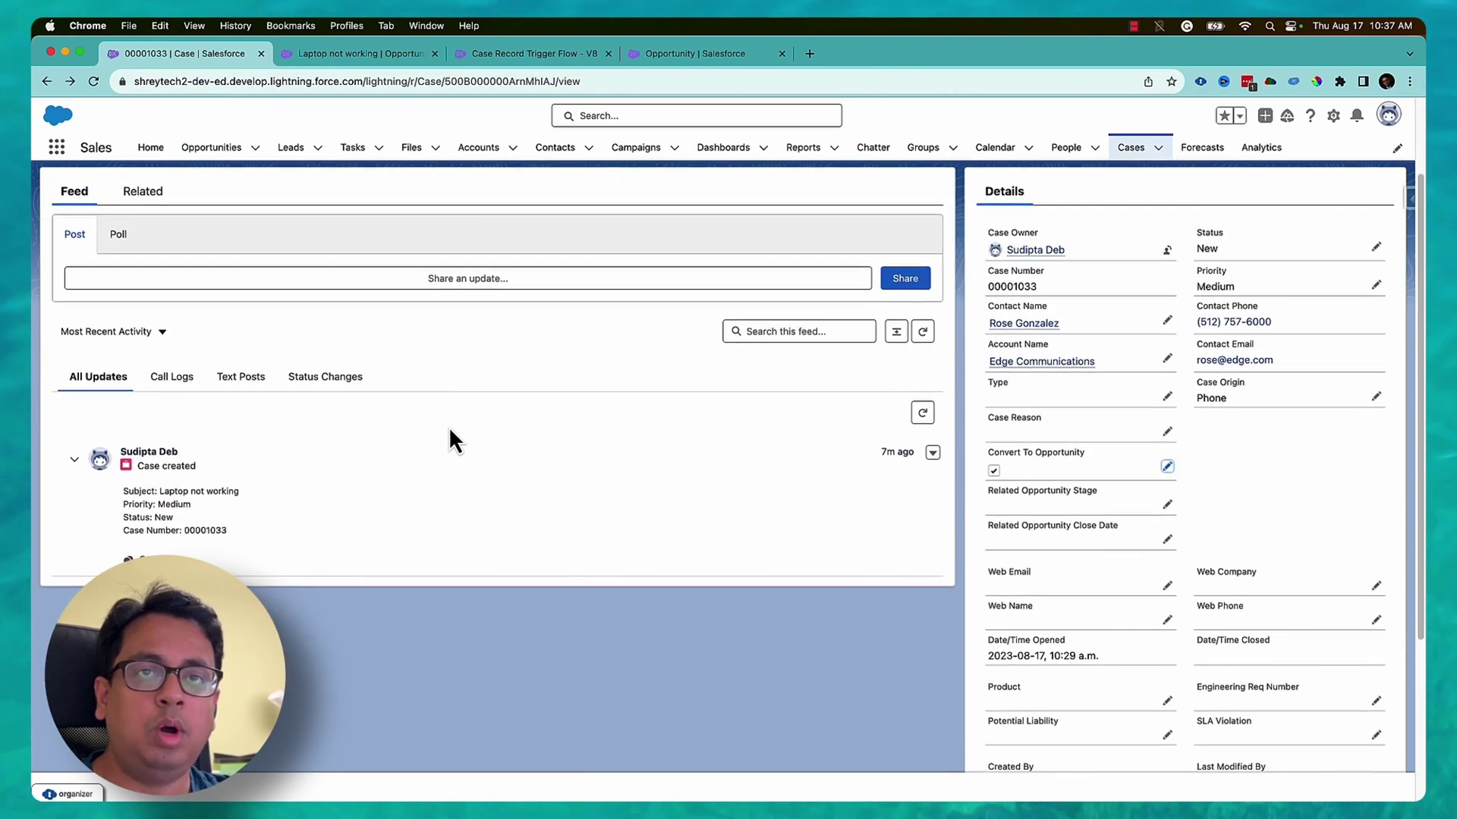
{"action": "scroll", "coordinate": [449, 426], "scroll_direction": "down", "scroll_amount": 2}
{"action": "scroll", "coordinate": [452, 436], "scroll_direction": "up", "scroll_amount": 1}
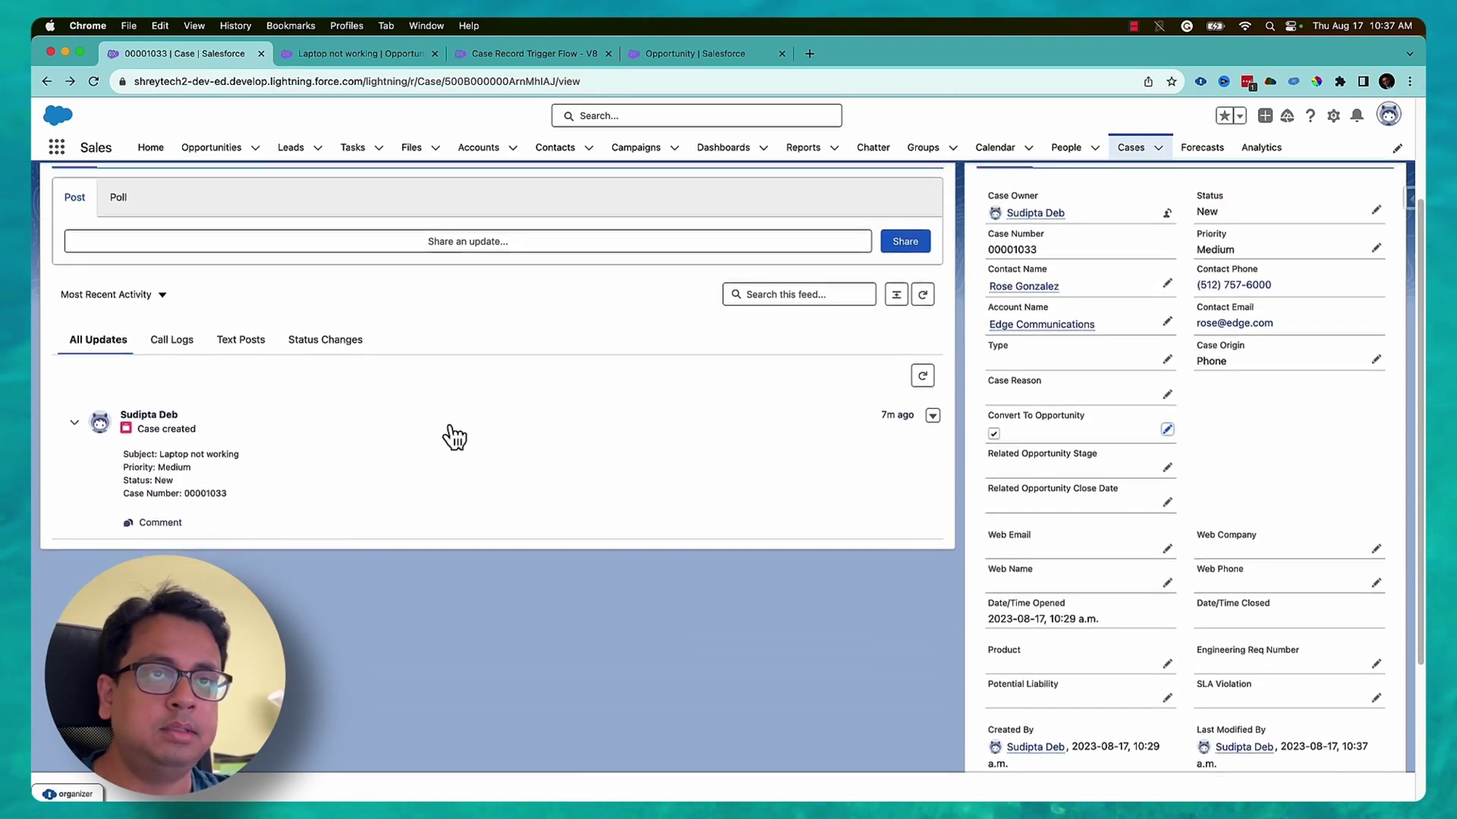
{"action": "scroll", "coordinate": [449, 429], "scroll_direction": "up", "scroll_amount": 3}
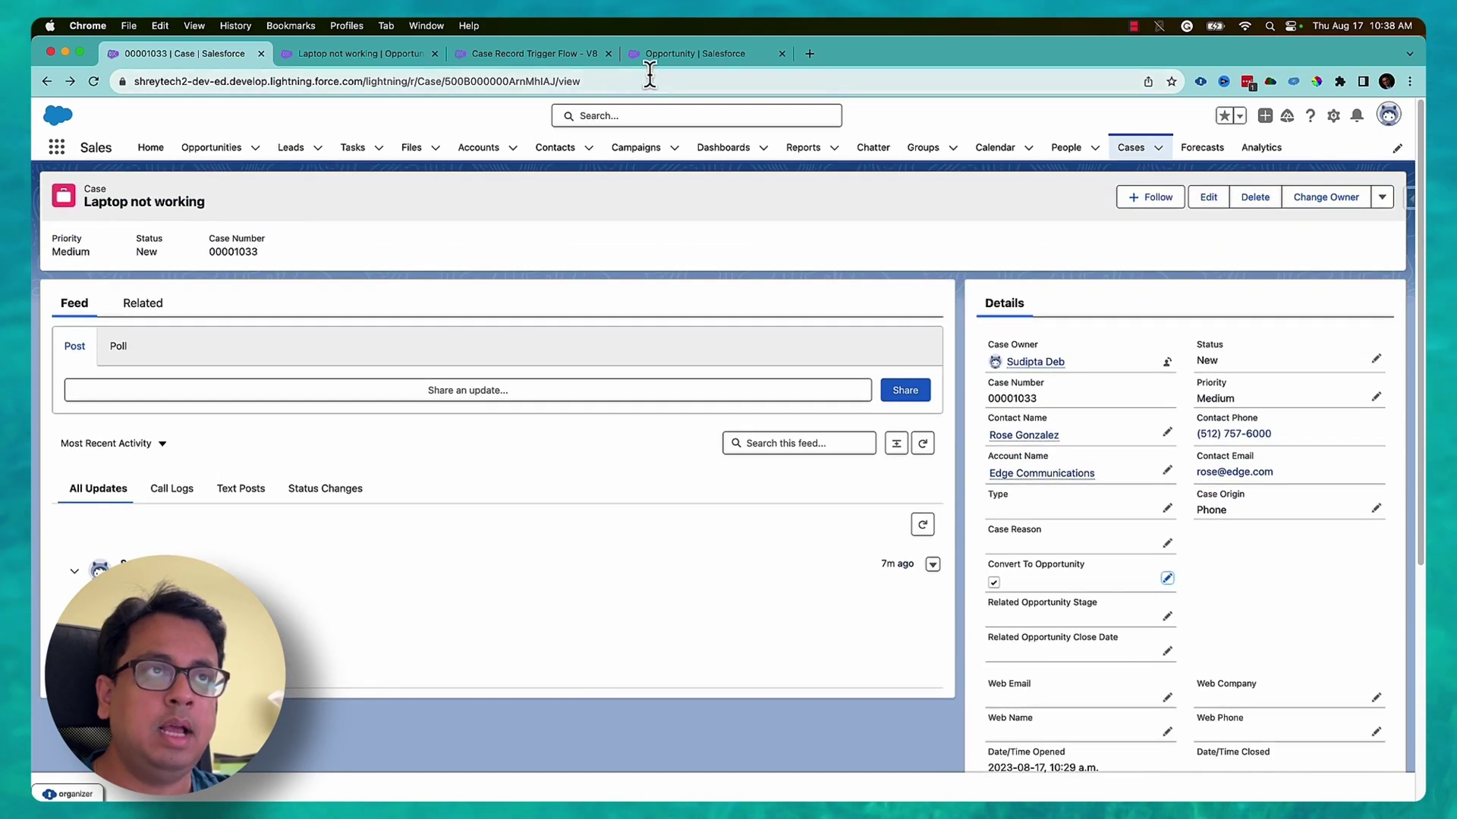
Open the Opportunity validation rule Can_Not_Delete_Closed_Won_Opportunity from the object's rule list and examine its error condition formula
{"action": "left_click", "coordinate": [665, 55]}
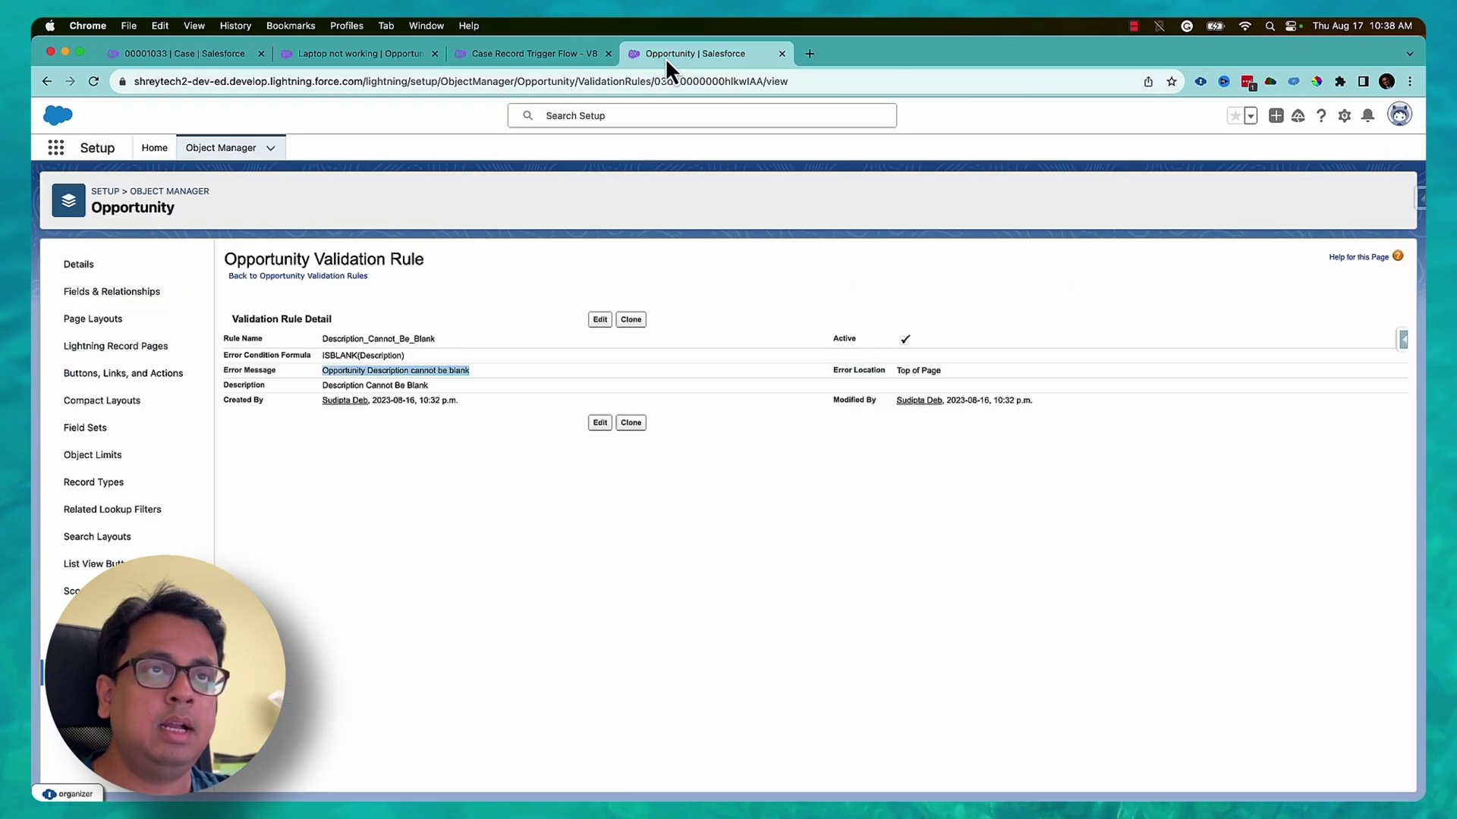
{"action": "left_click", "coordinate": [301, 276]}
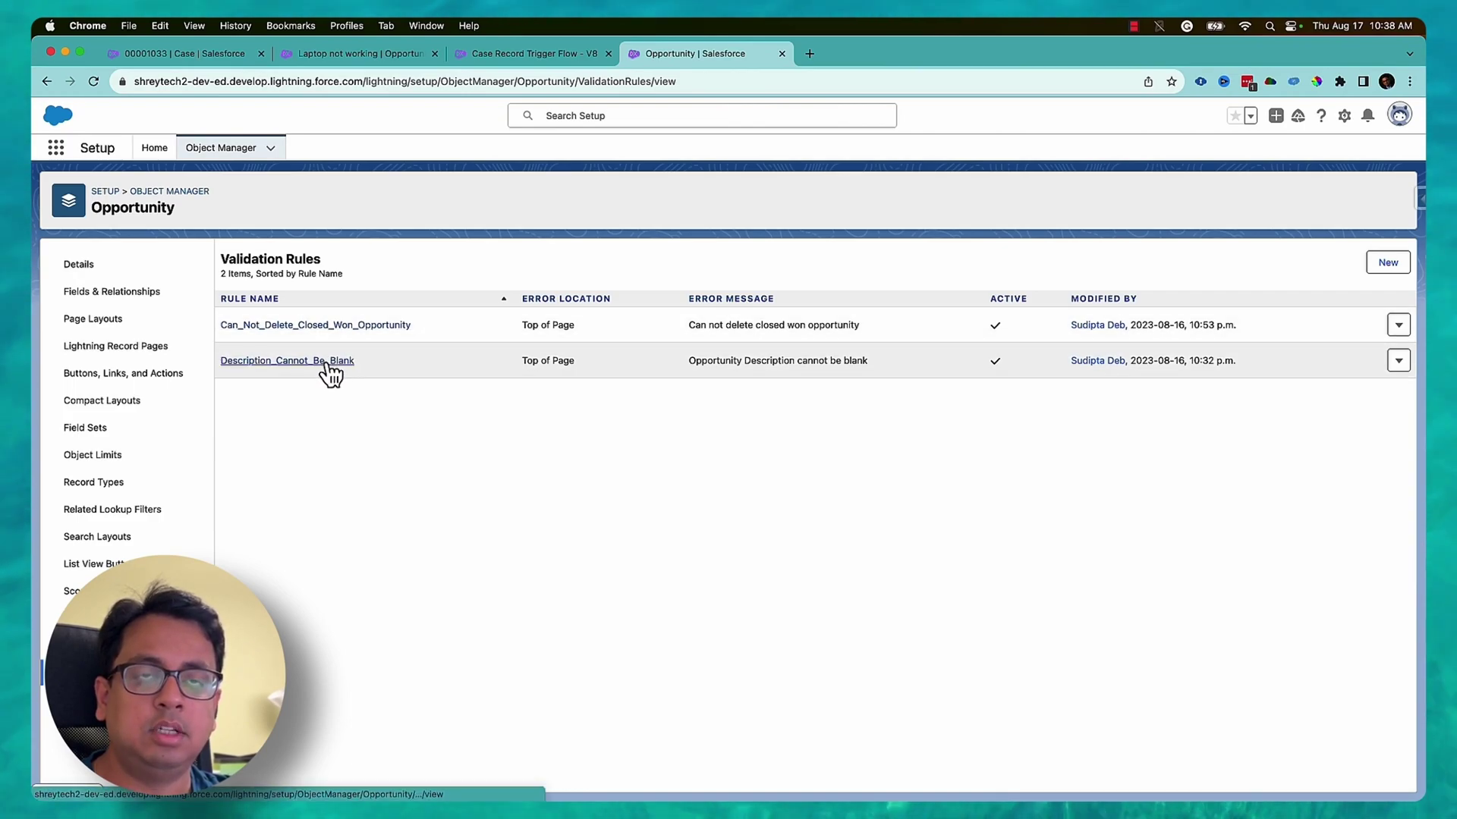
{"action": "left_click", "coordinate": [341, 327]}
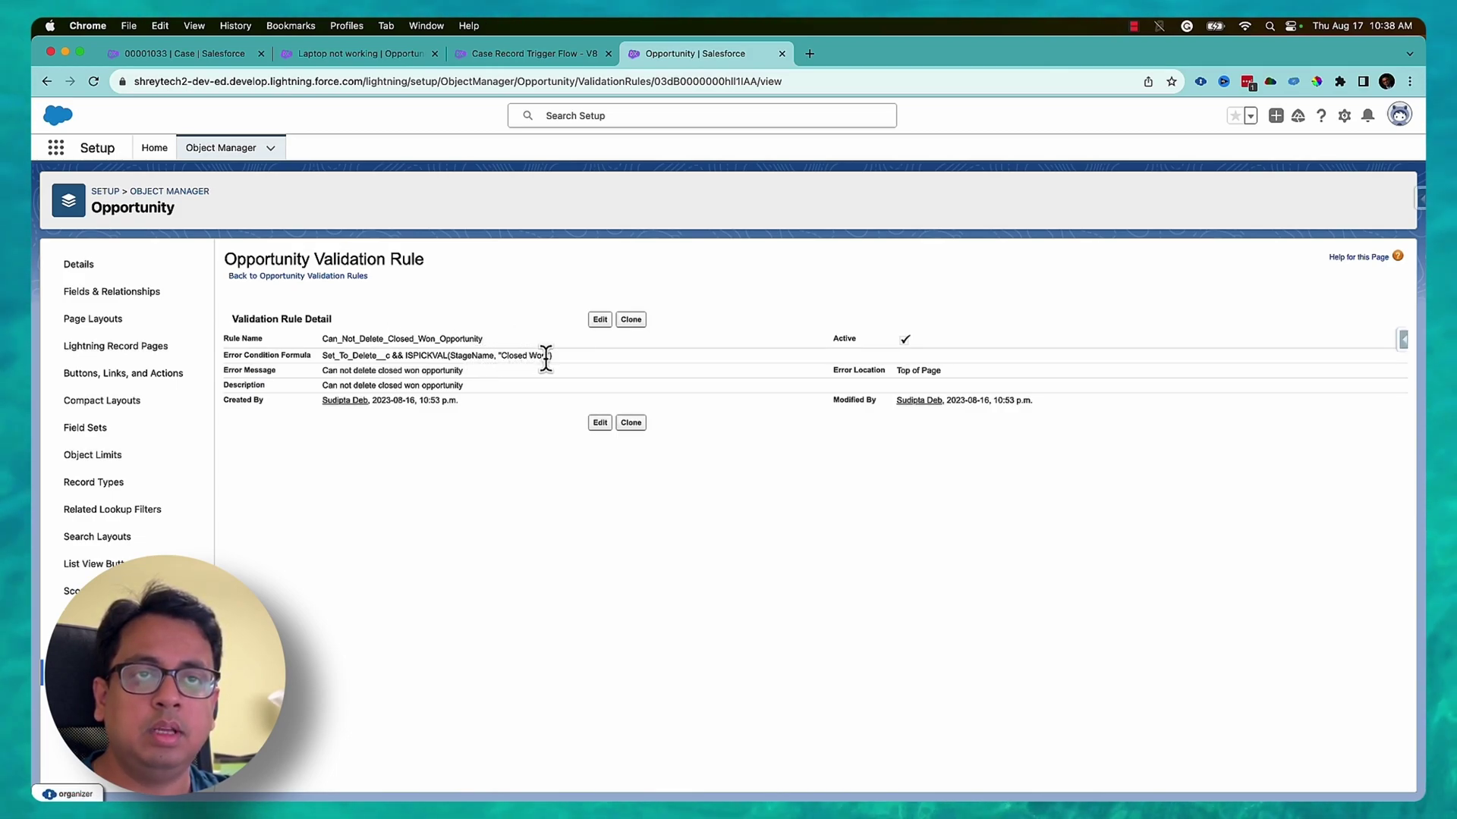
Return from the Case Record Trigger Flow builder to the flow's version list, and review the case and its linked opportunity
{"action": "left_click", "coordinate": [349, 55]}
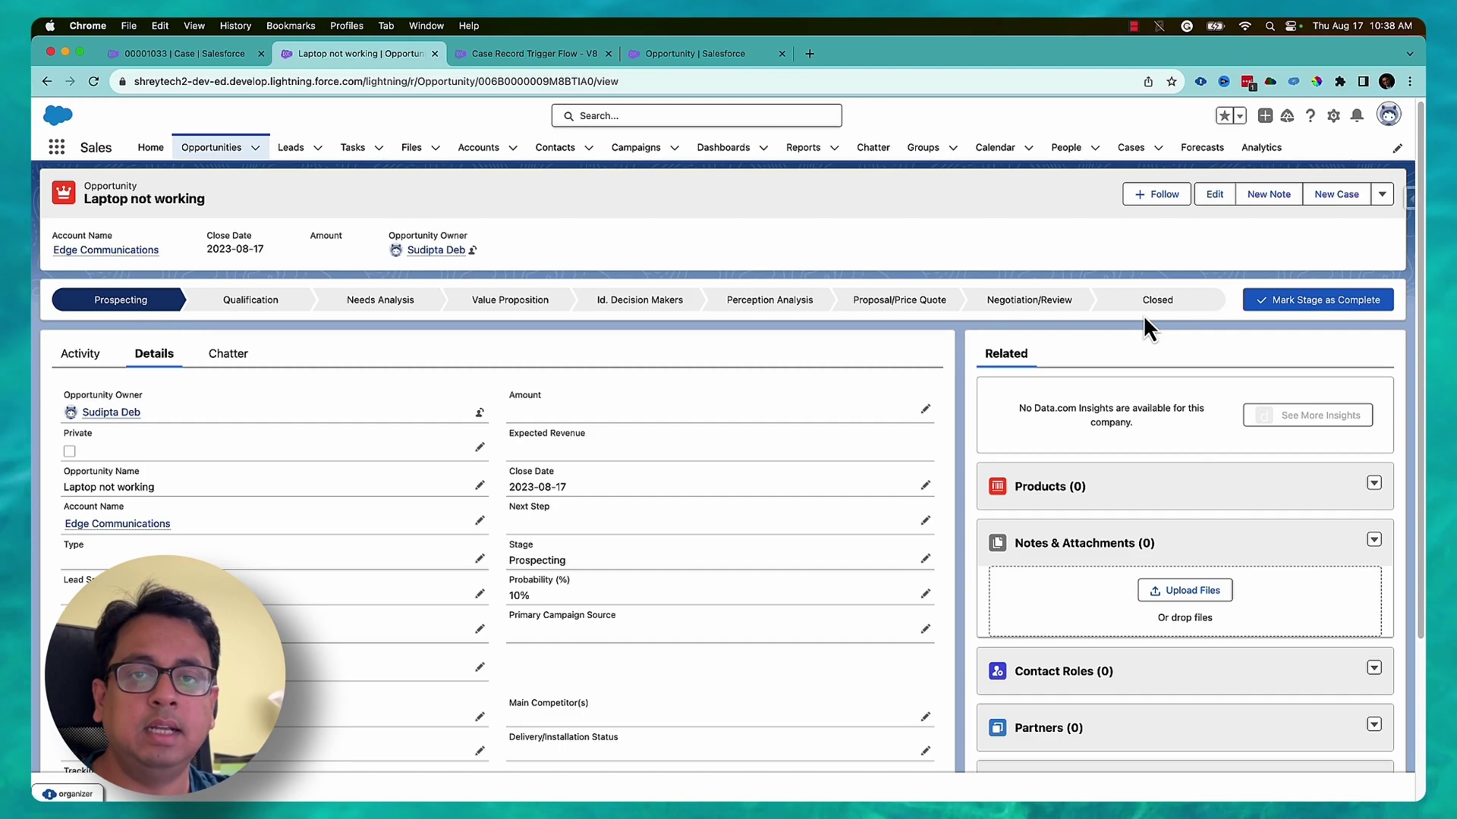
{"action": "left_click", "coordinate": [566, 56]}
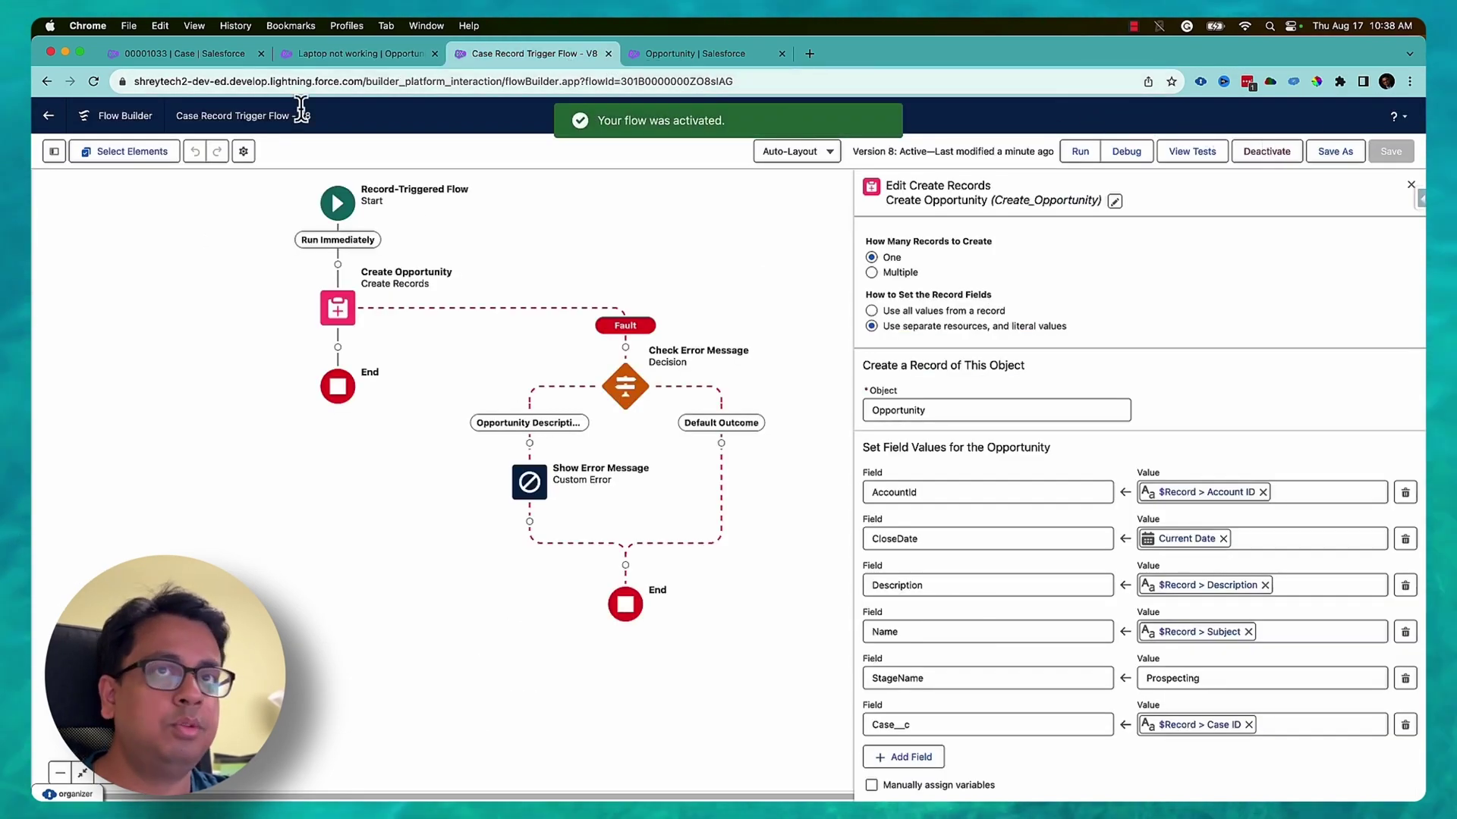
{"action": "left_click", "coordinate": [47, 115]}
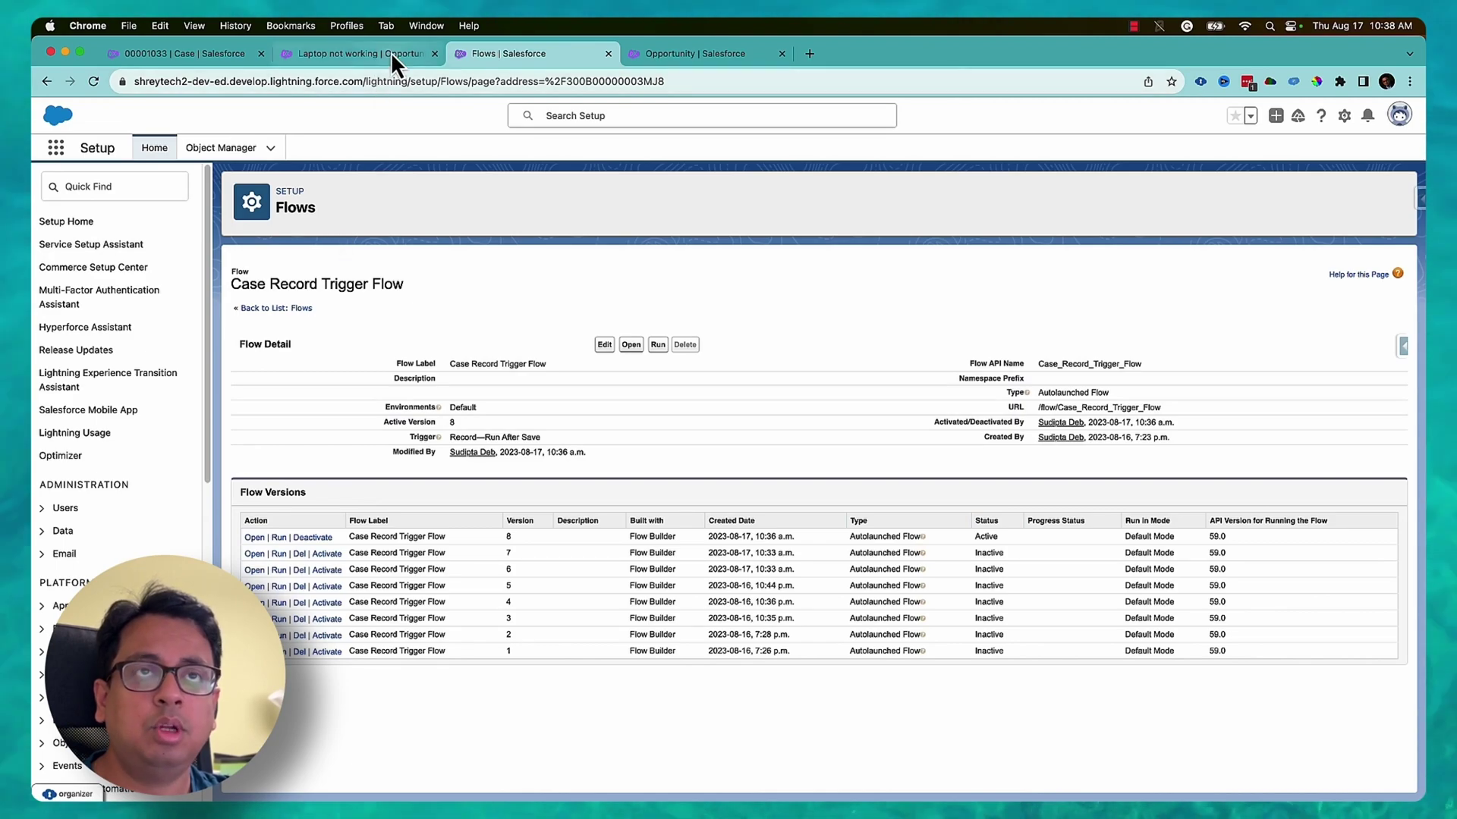
{"action": "left_click", "coordinate": [180, 53]}
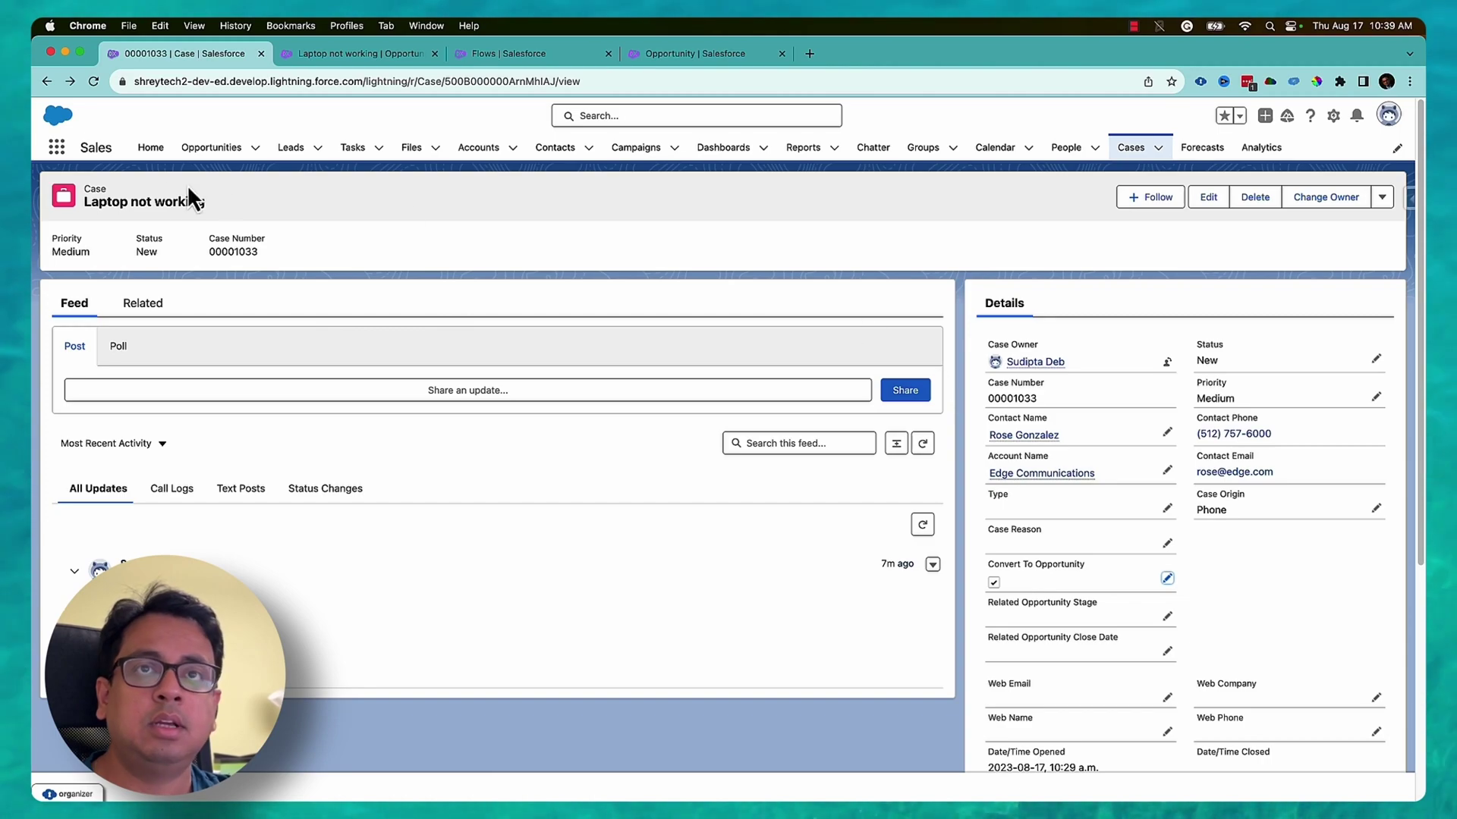
{"action": "left_click", "coordinate": [352, 55]}
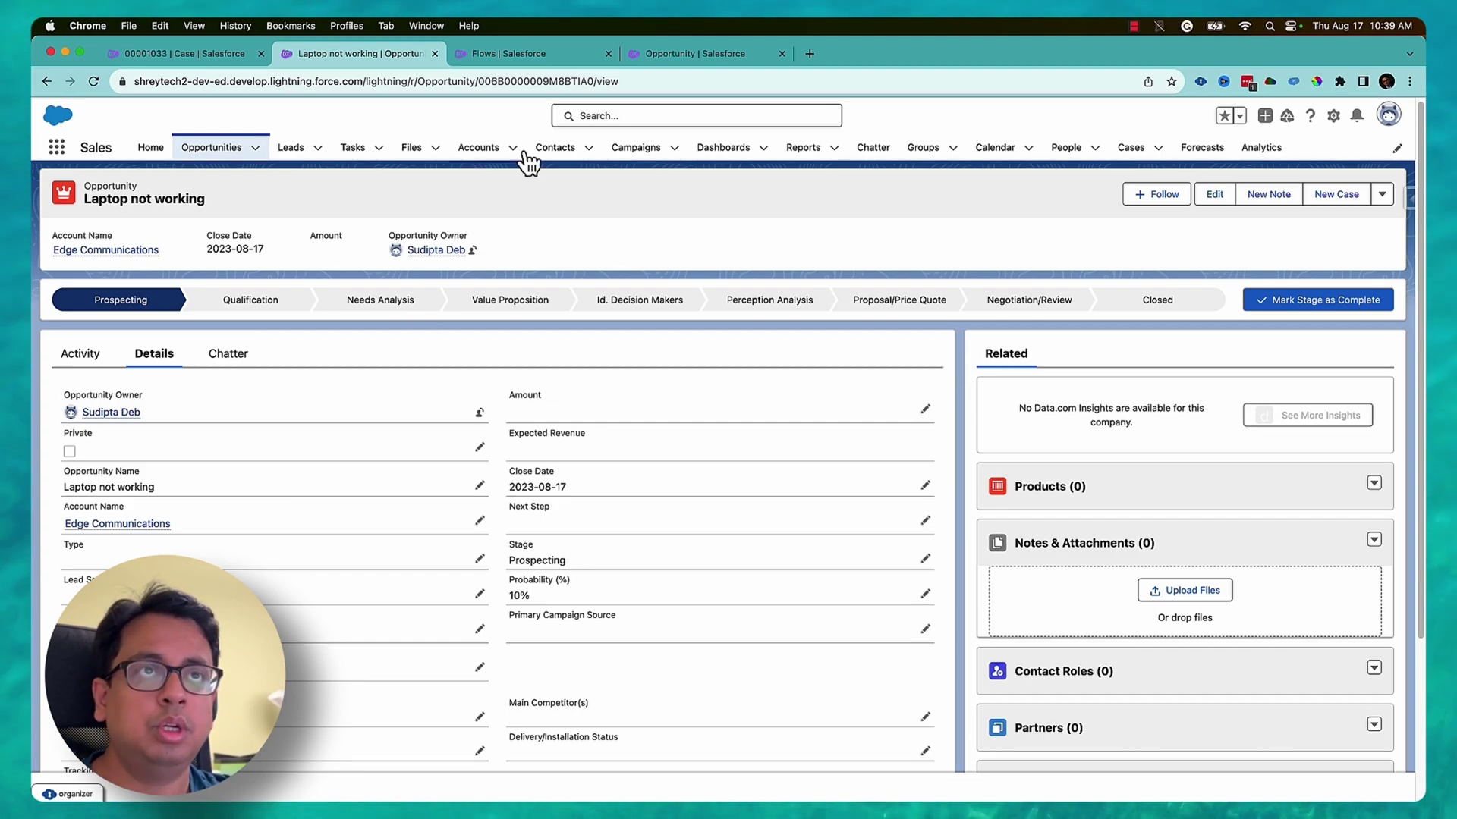
Open the Case Delete Triggered Flow and examine its start trigger settings and the Update Opportunities element
{"action": "left_click", "coordinate": [526, 58]}
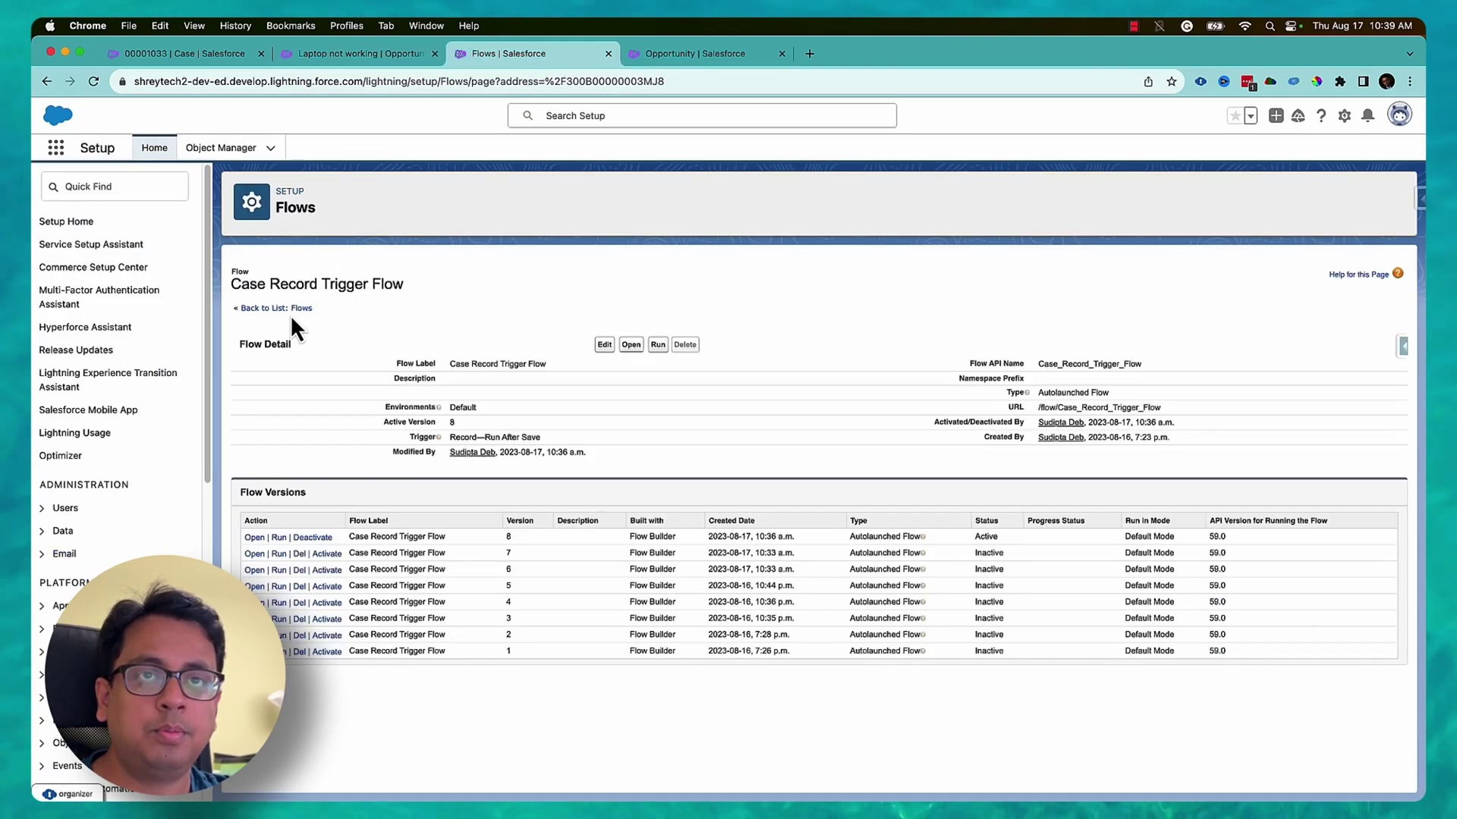
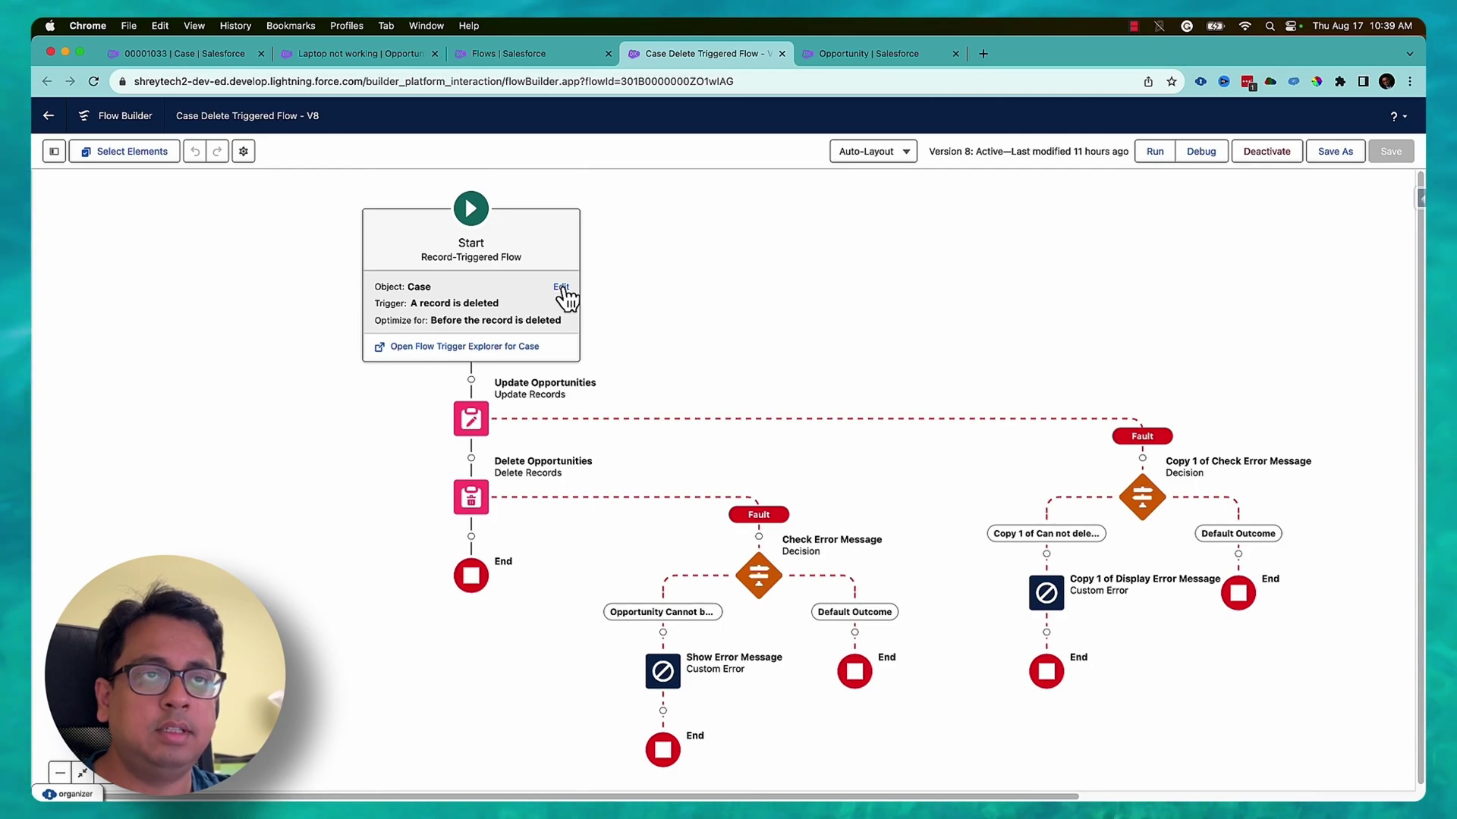
{"action": "left_click", "coordinate": [562, 288]}
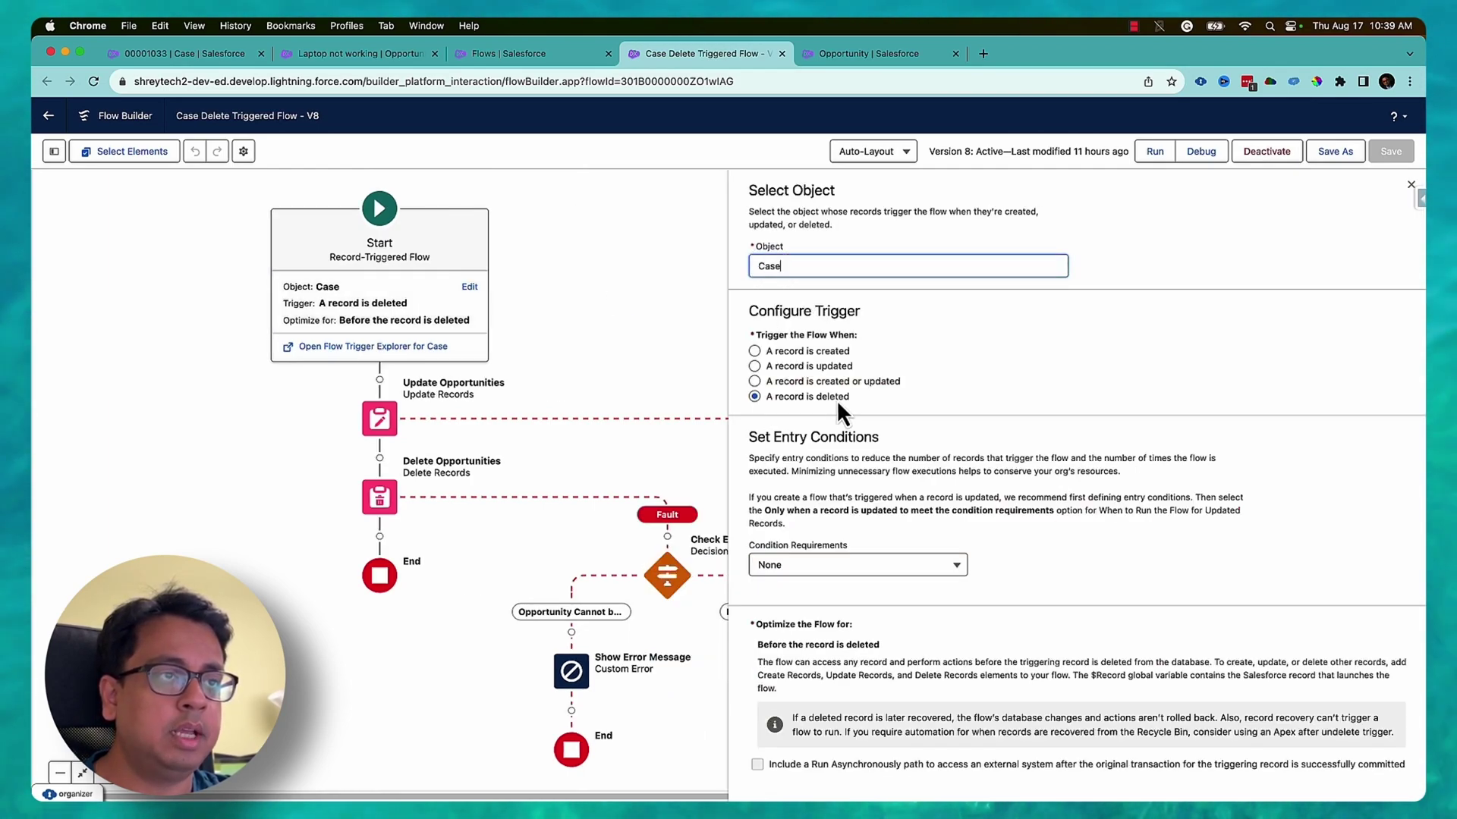
{"action": "key", "text": "Escape"}
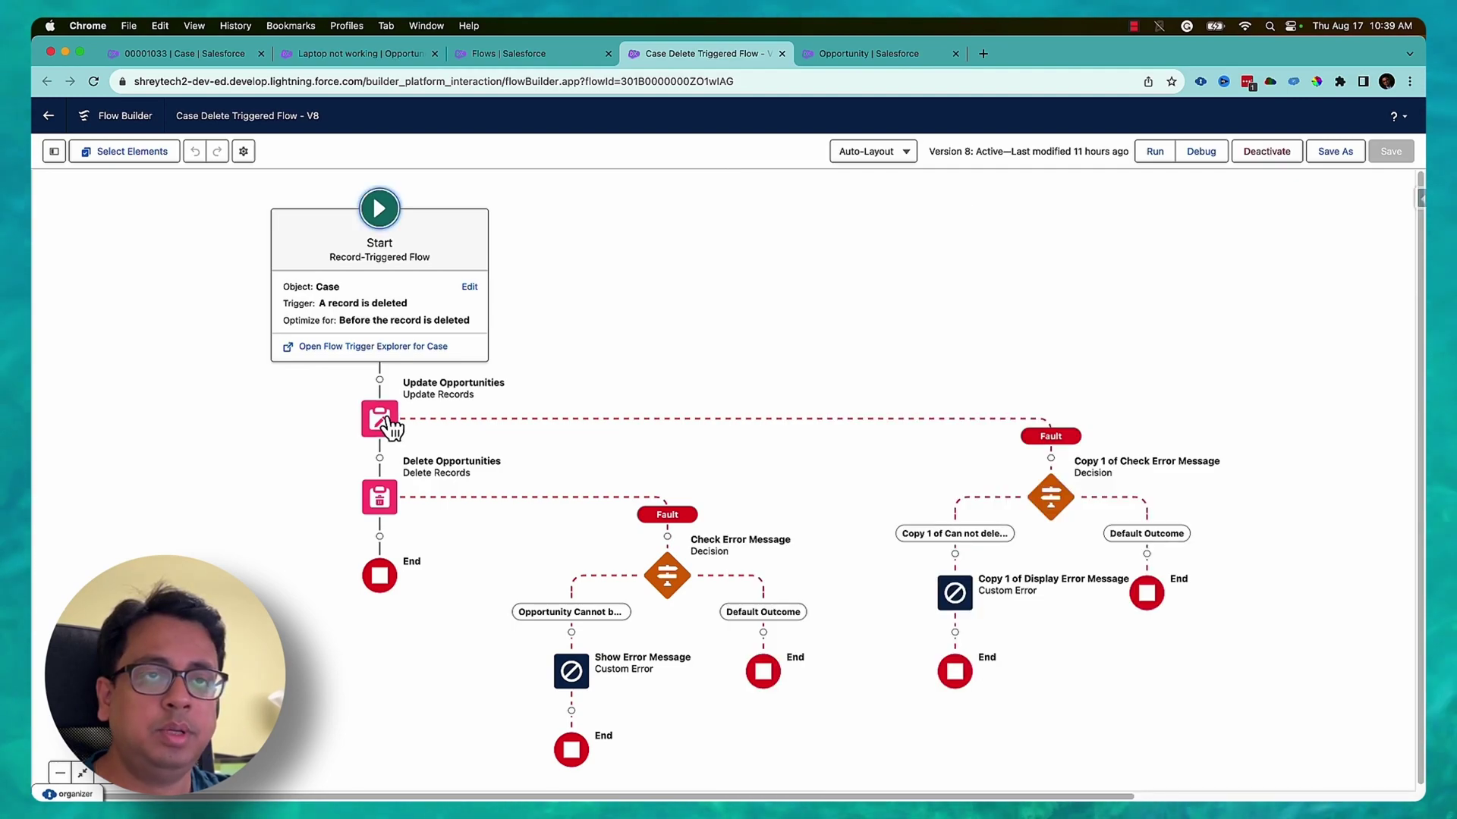
{"action": "left_click", "coordinate": [391, 424]}
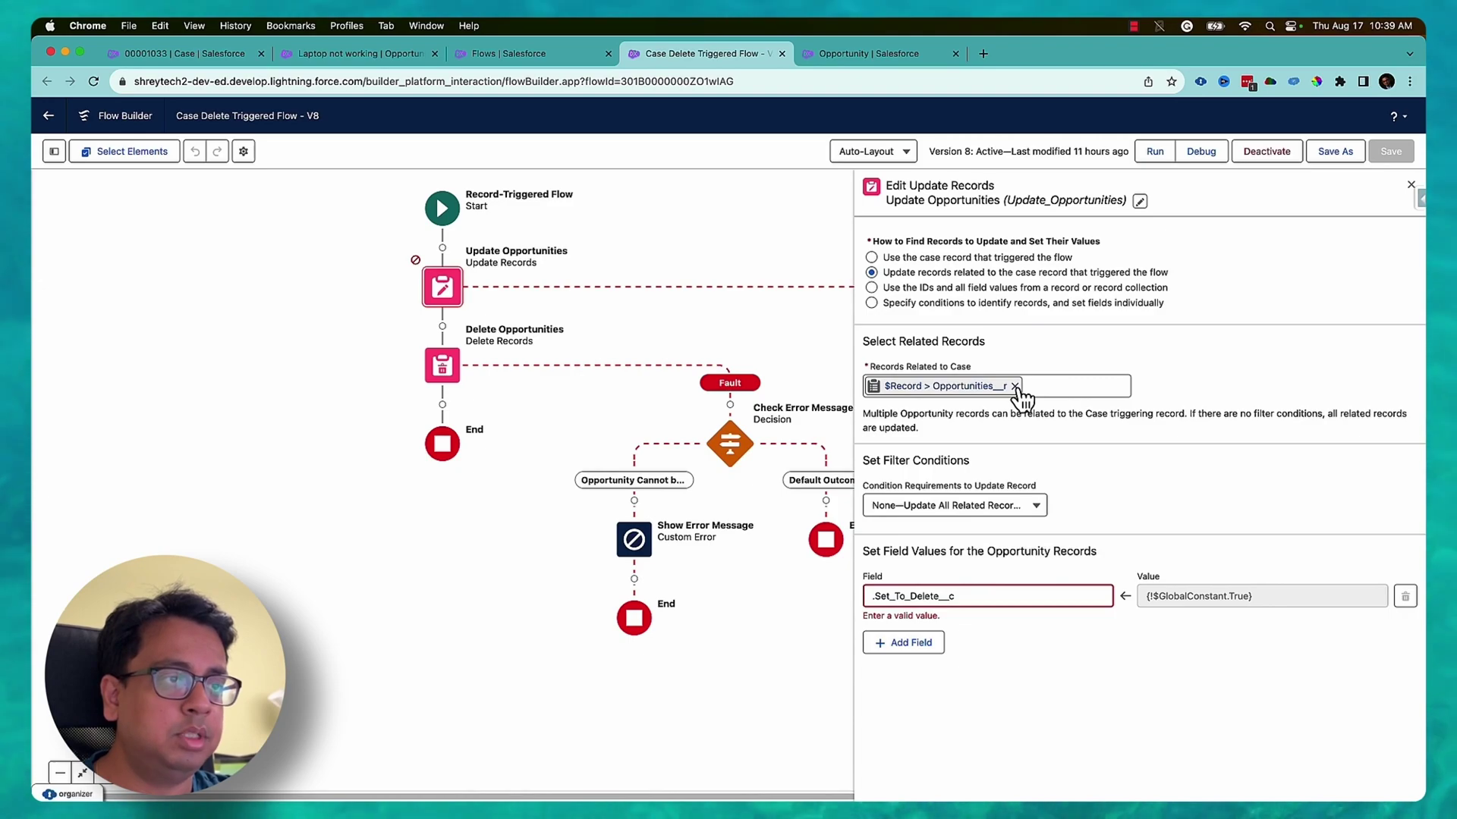
Reselect Set_To_Delete__c as the field to update in the Update Opportunities element, and close its settings after viewing the Laptop not working opportunity
{"action": "left_click", "coordinate": [1003, 599]}
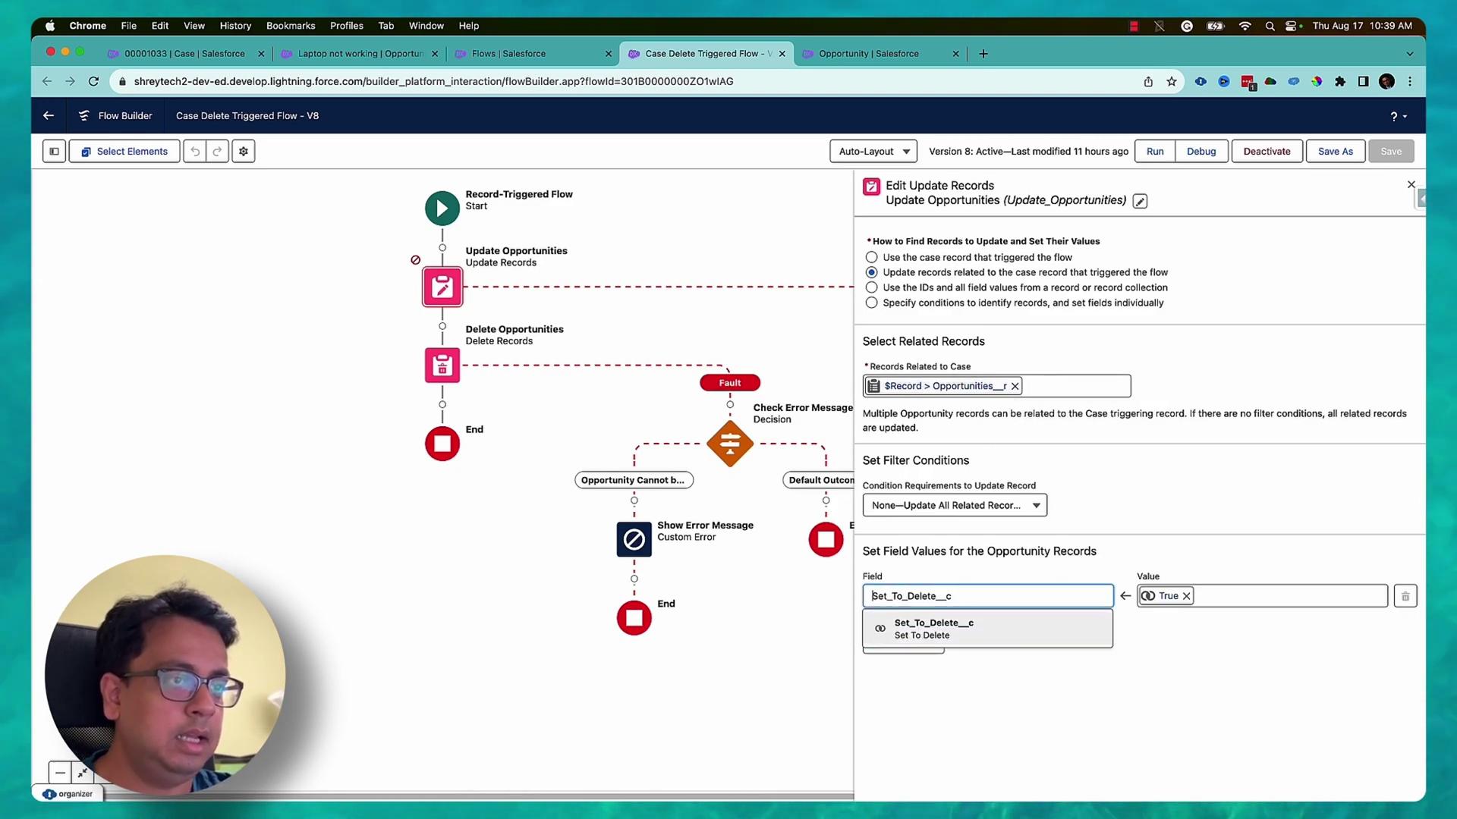
{"action": "left_click", "coordinate": [963, 636]}
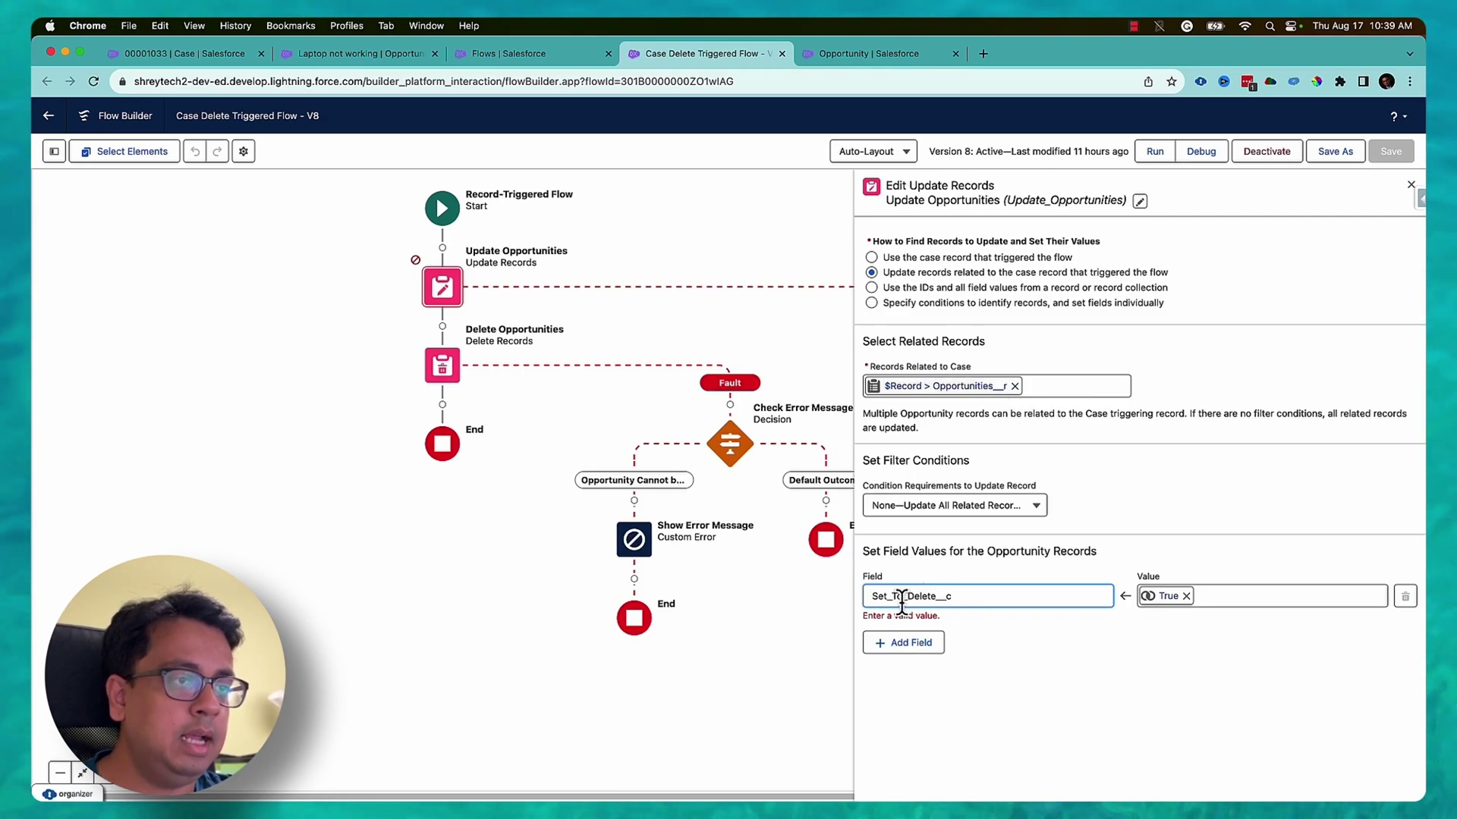
{"action": "left_click", "coordinate": [991, 631]}
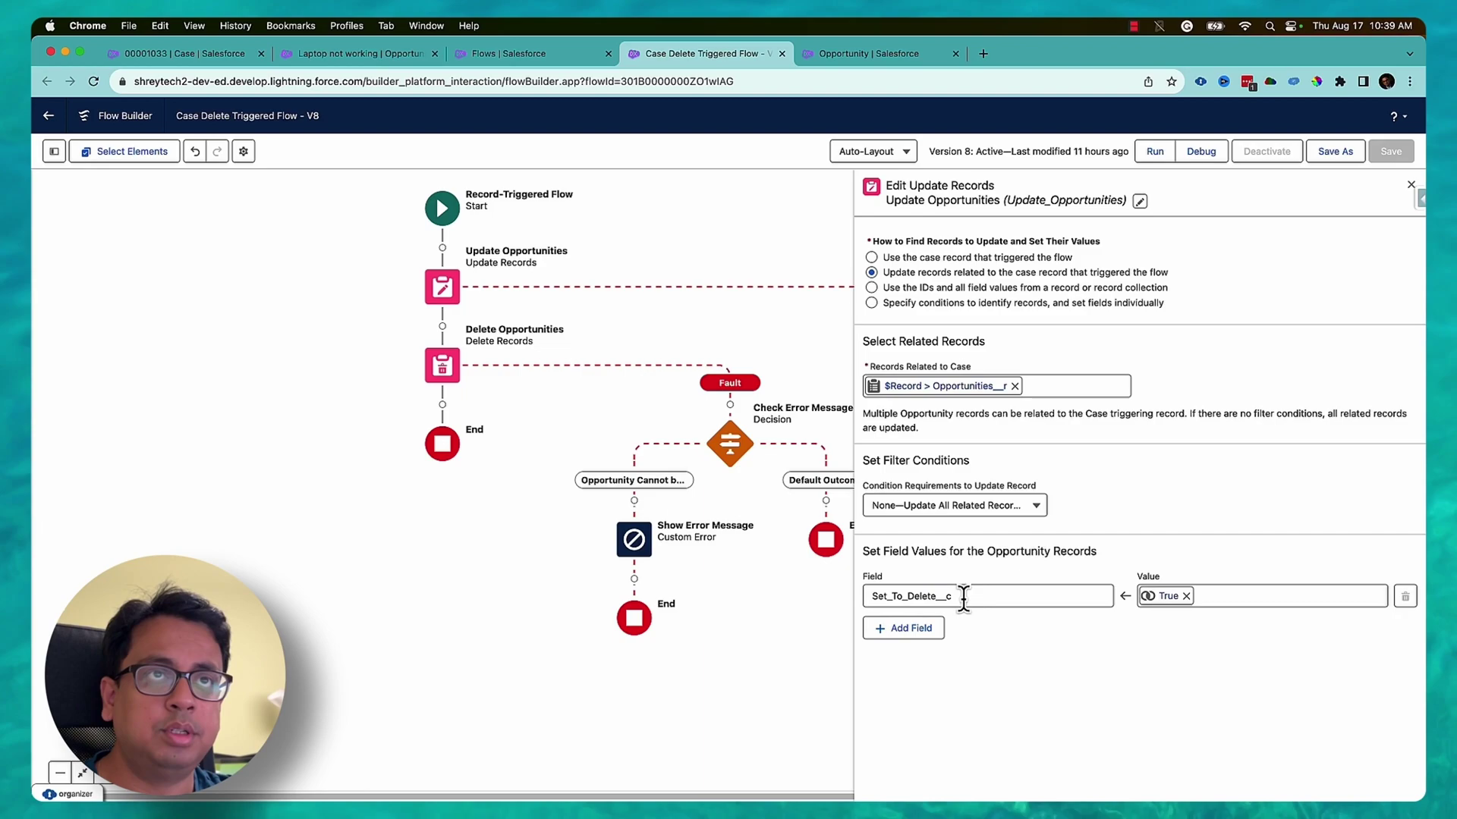
{"action": "left_click", "coordinate": [321, 55]}
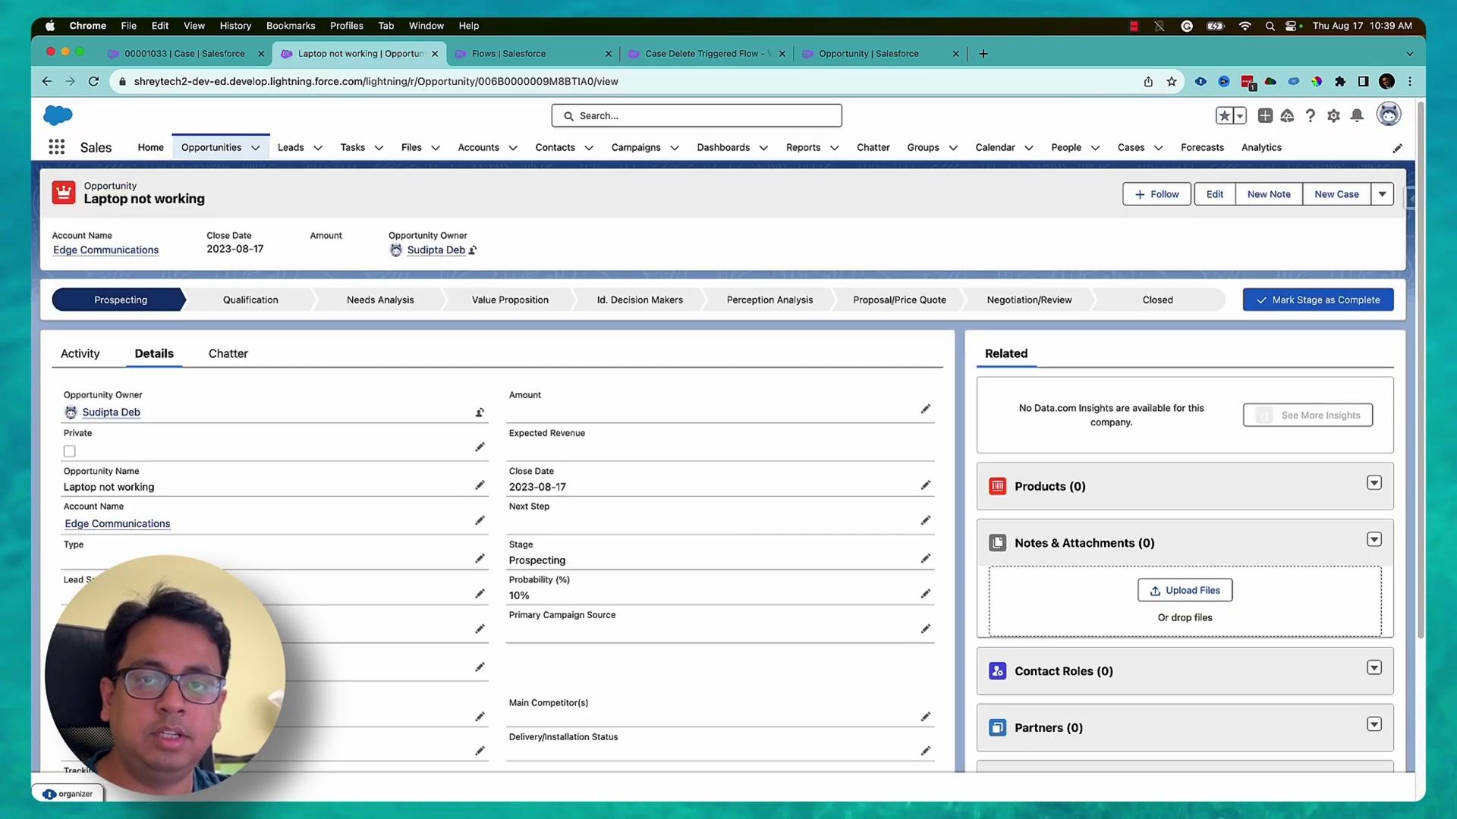
{"action": "left_click", "coordinate": [684, 58]}
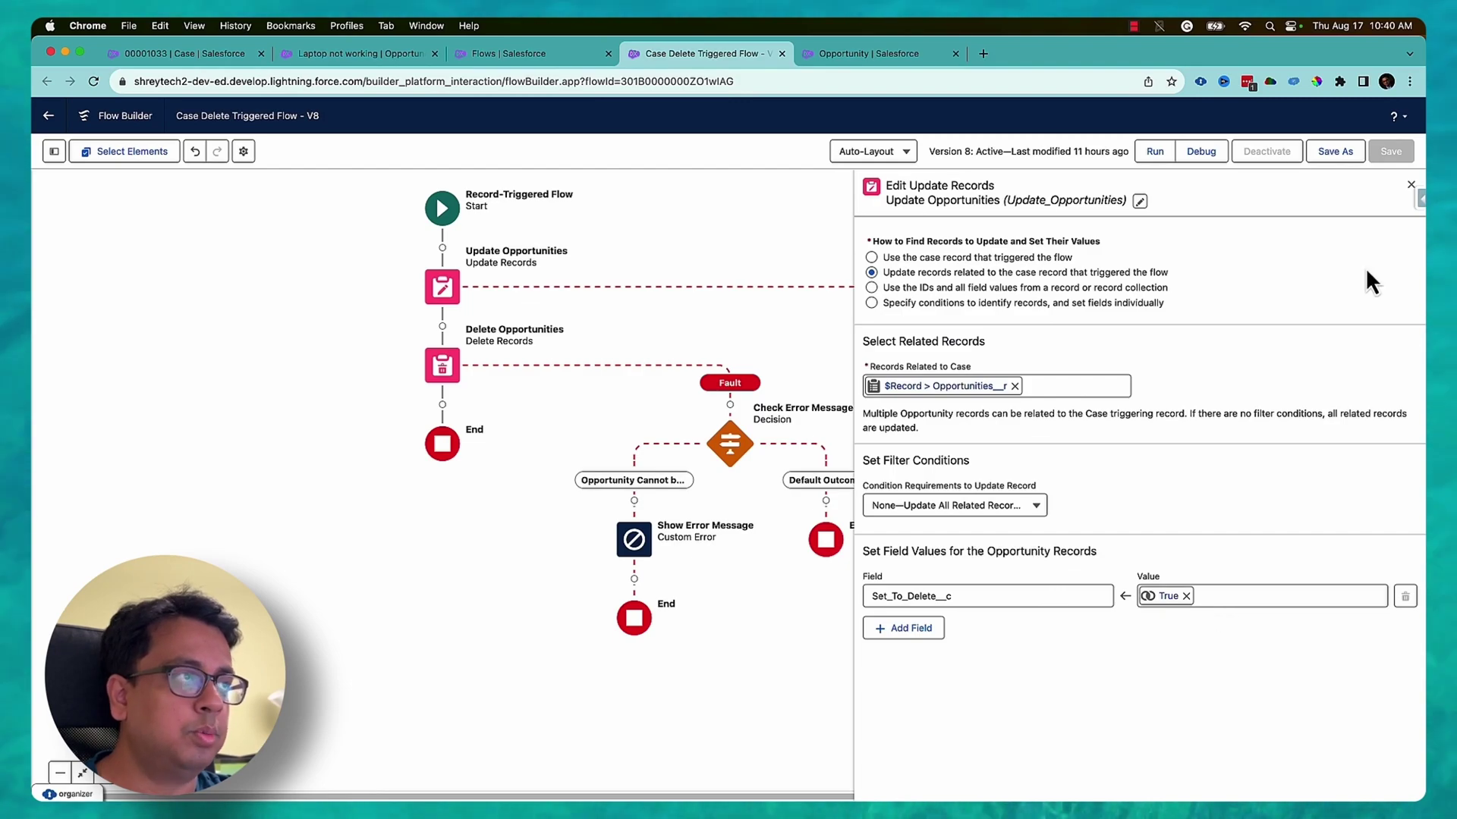
{"action": "left_click", "coordinate": [1410, 184]}
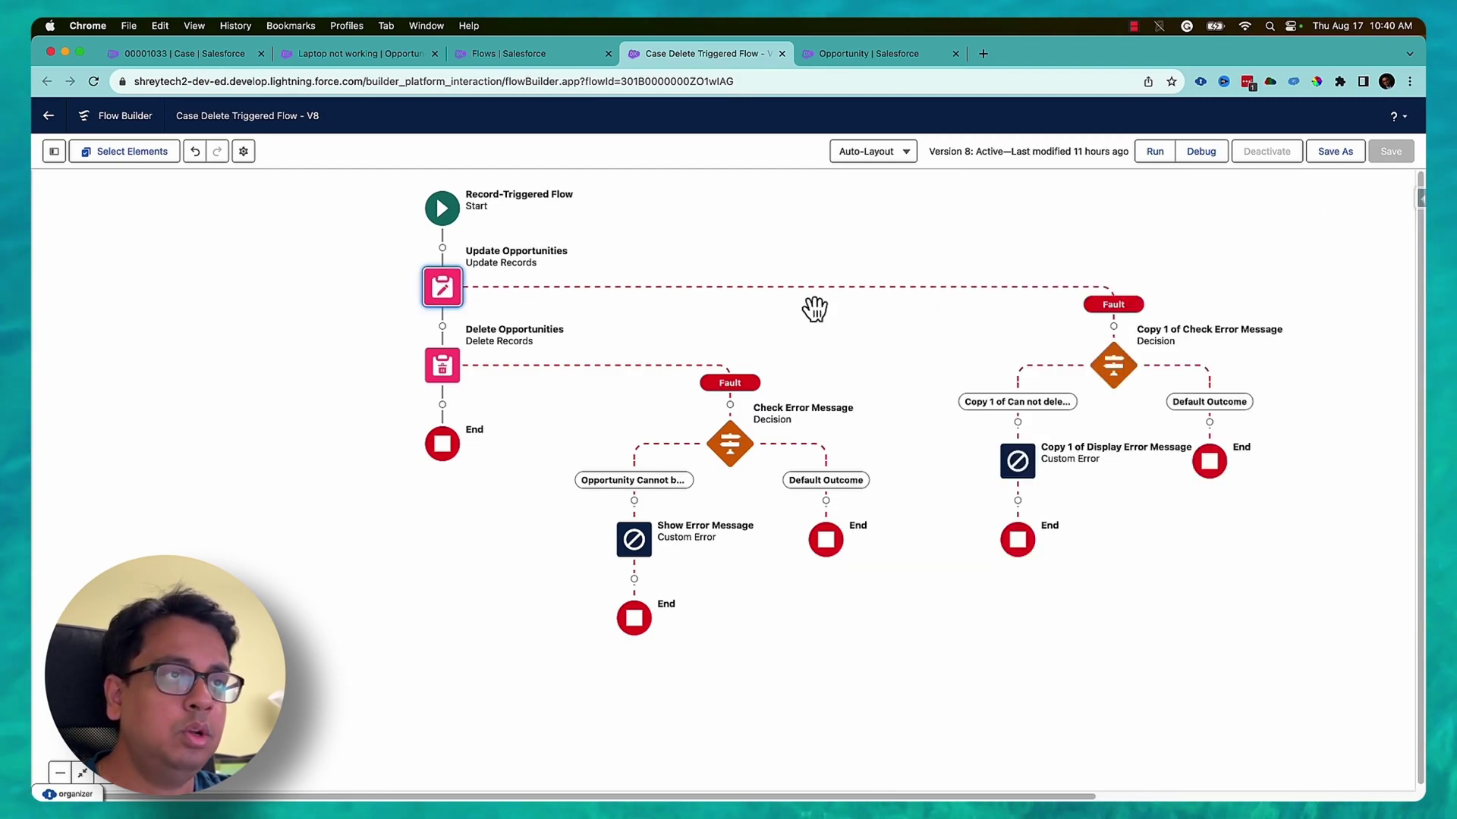
Examine the error condition formula and error message of the Can_Not_Delete_Closed_Won_Opportunity validation rule
{"action": "left_click_drag", "start_coordinate": [917, 329], "coordinate": [775, 326]}
{"action": "left_click", "coordinate": [874, 54]}
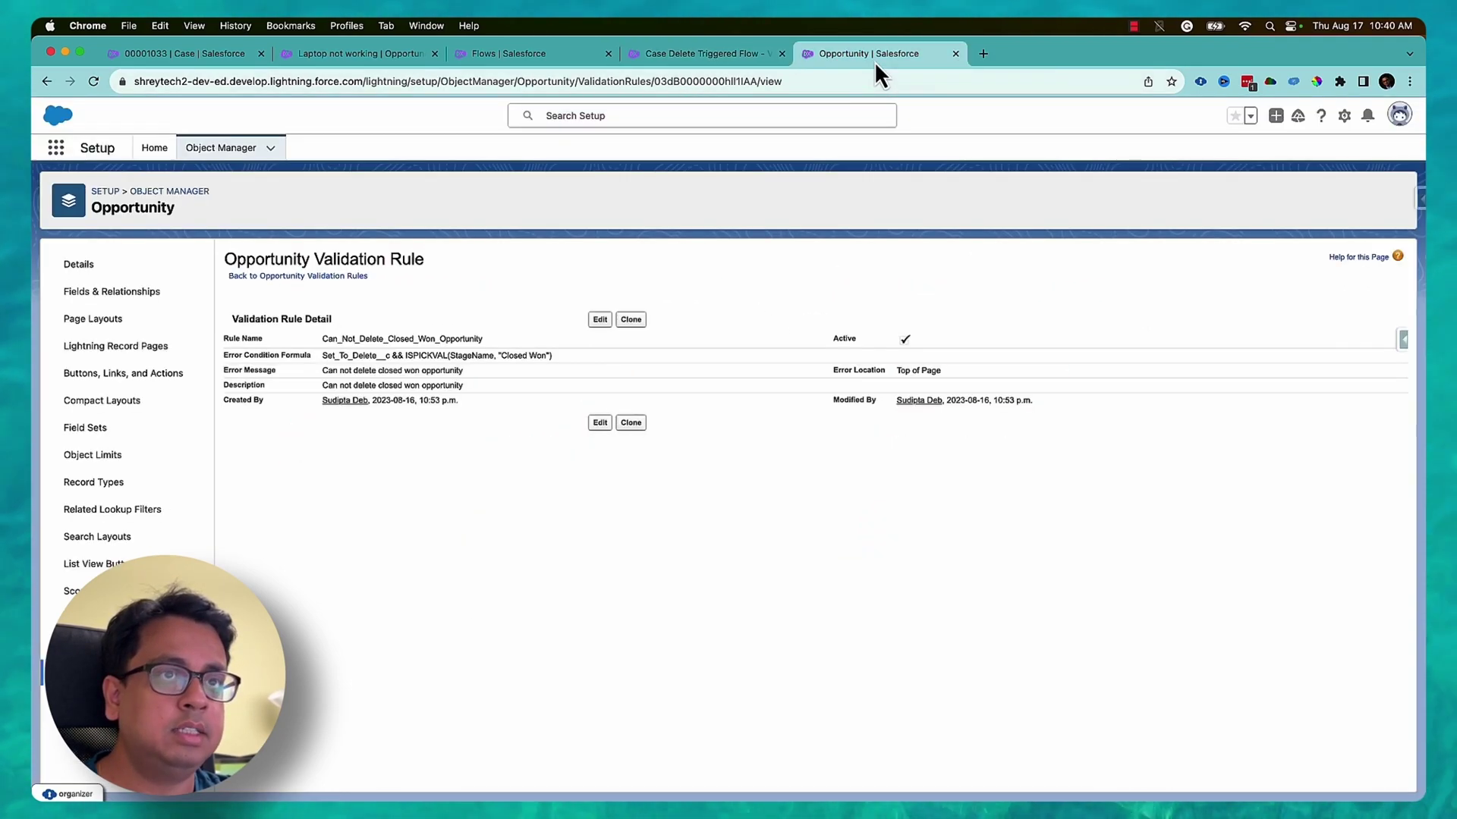
{"action": "left_click_drag", "start_coordinate": [322, 355], "coordinate": [557, 355]}
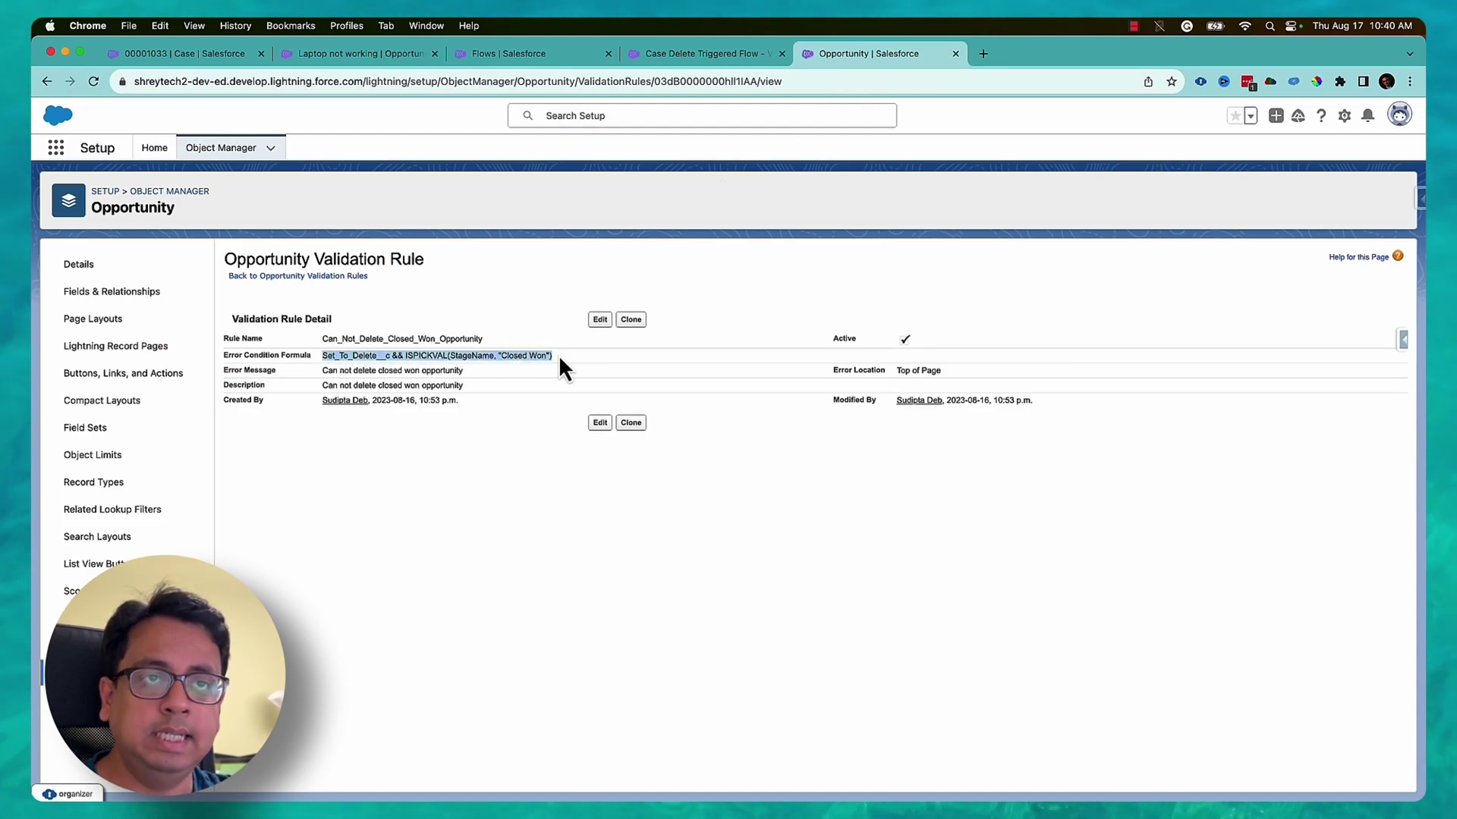
{"action": "double_click", "coordinate": [471, 355]}
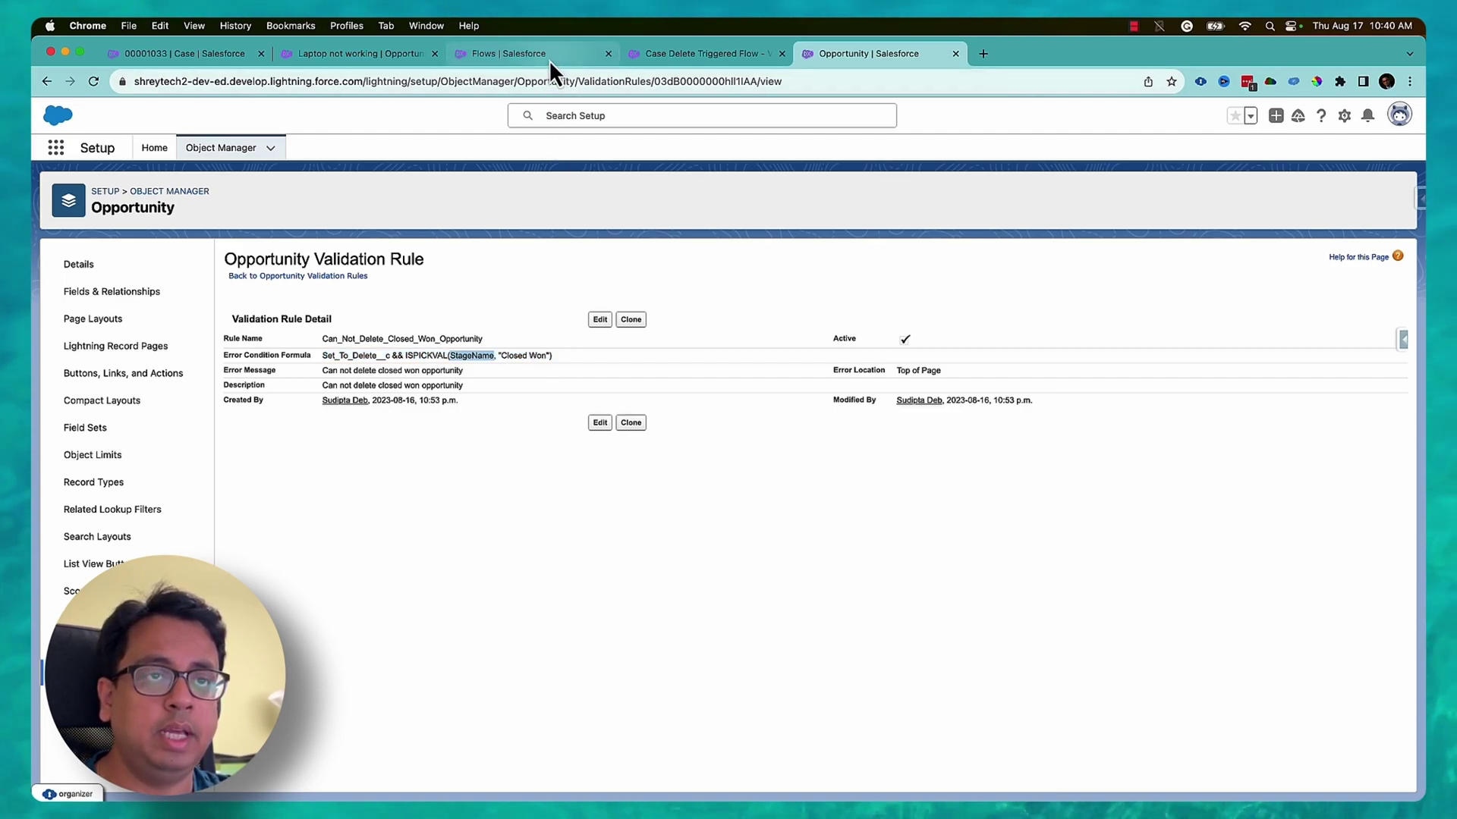
{"action": "left_click_drag", "start_coordinate": [476, 371], "coordinate": [337, 371]}
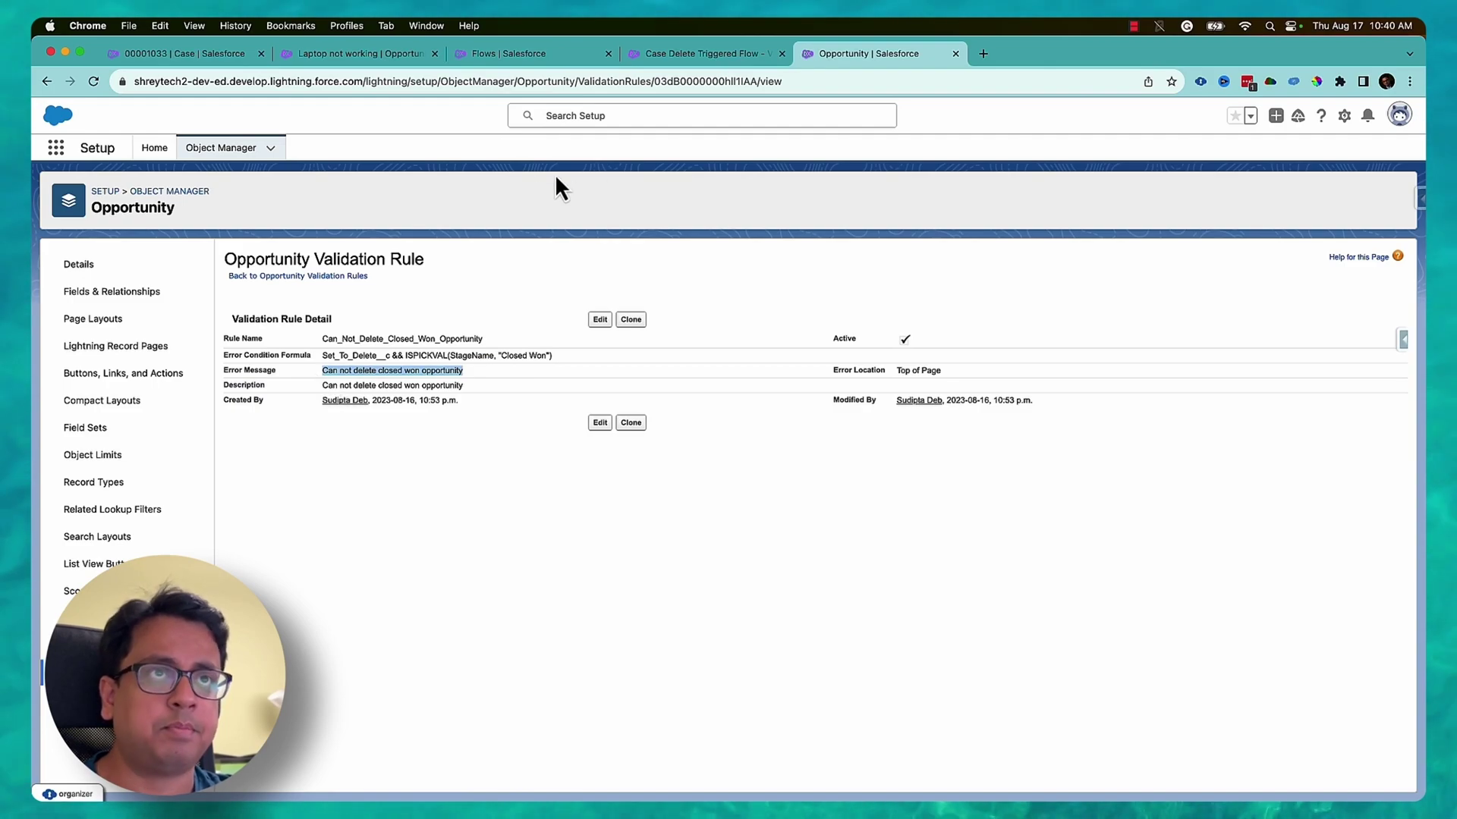
{"action": "left_click", "coordinate": [525, 54]}
Examine the decision condition and the custom error message on the Update Opportunities fault path in the Case Delete Triggered Flow
{"action": "left_click", "coordinate": [661, 55]}
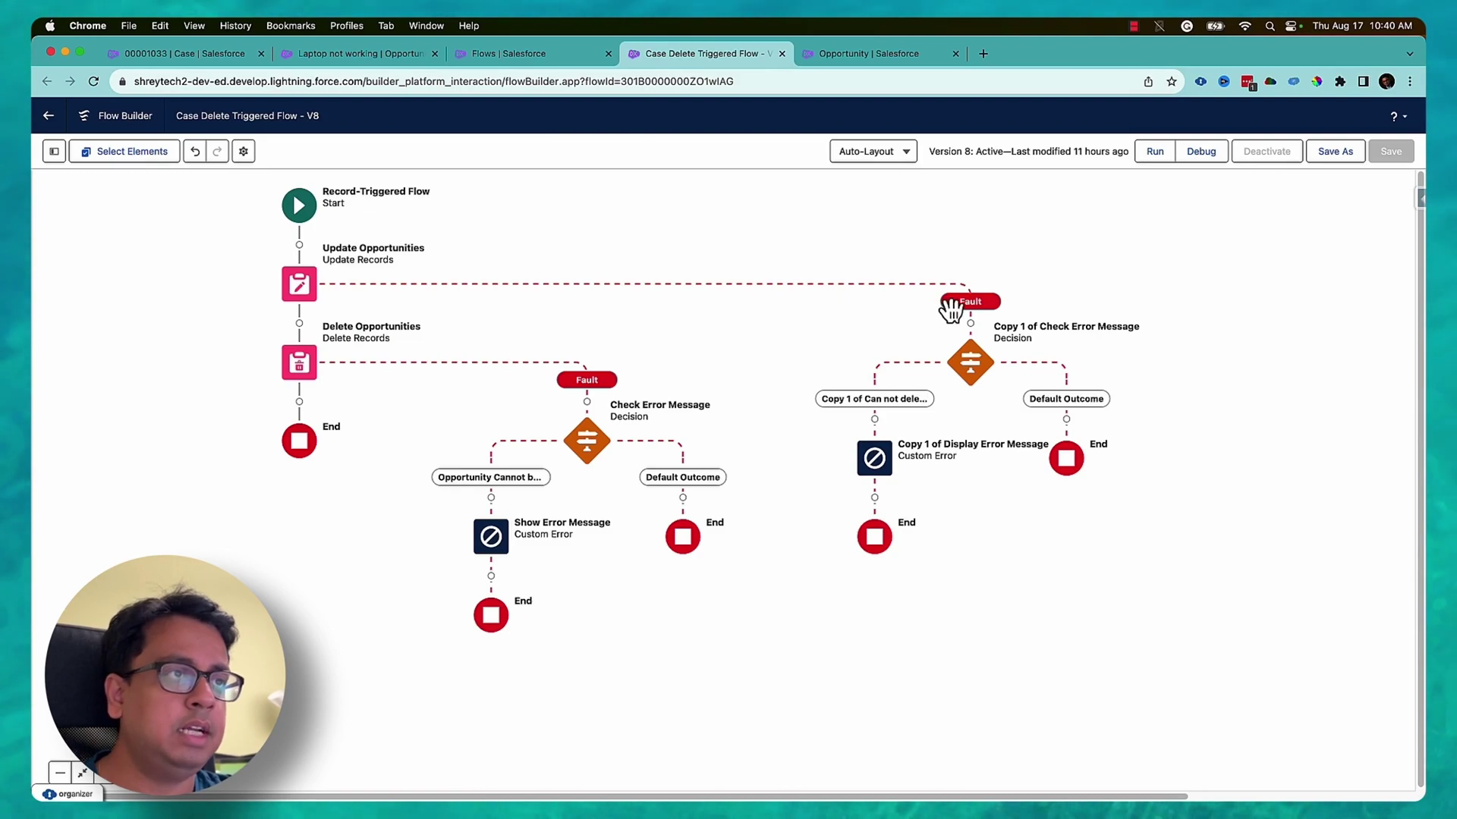
{"action": "double_click", "coordinate": [972, 364]}
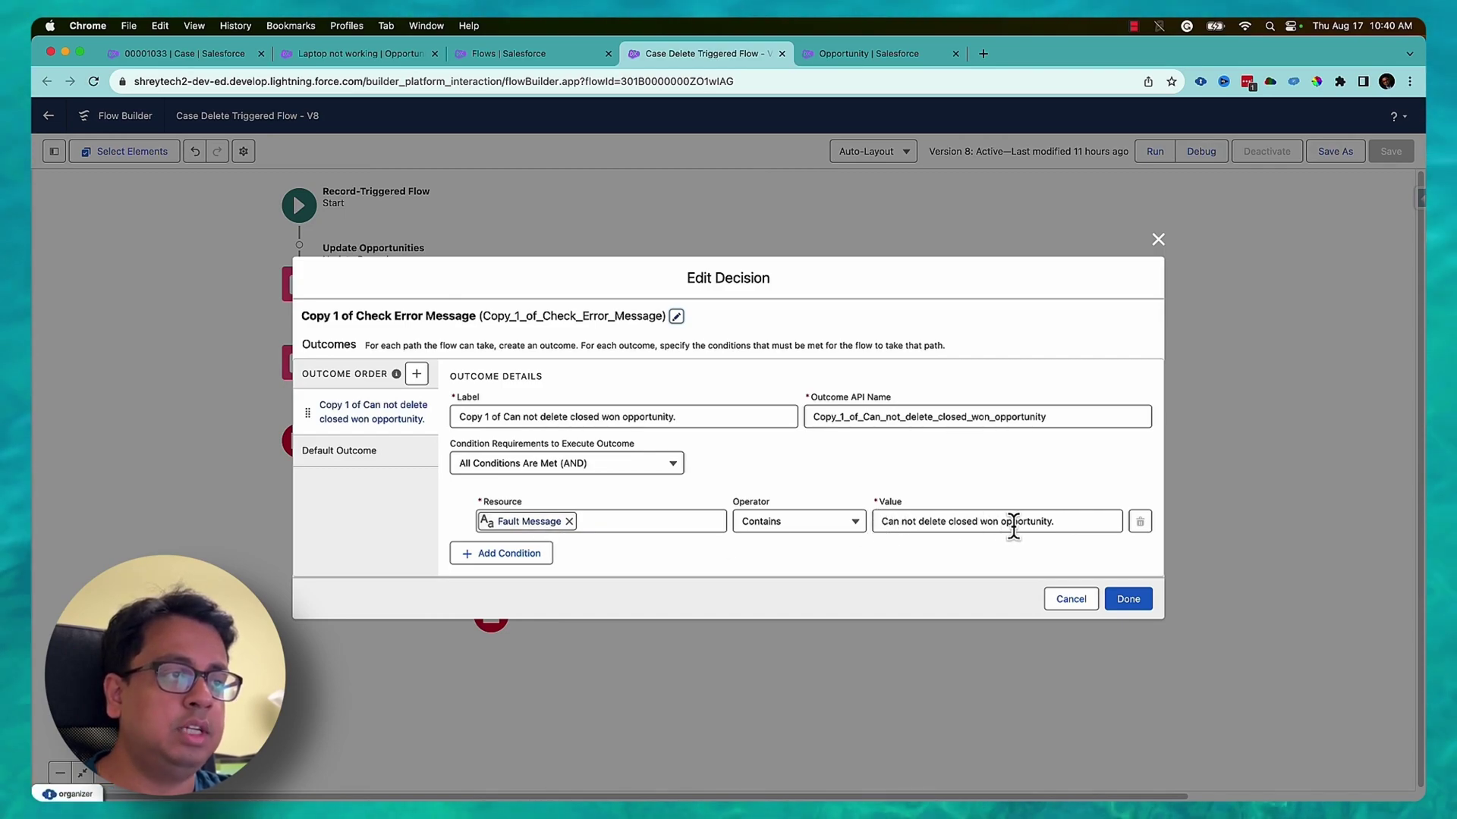
{"action": "left_click", "coordinate": [1071, 600]}
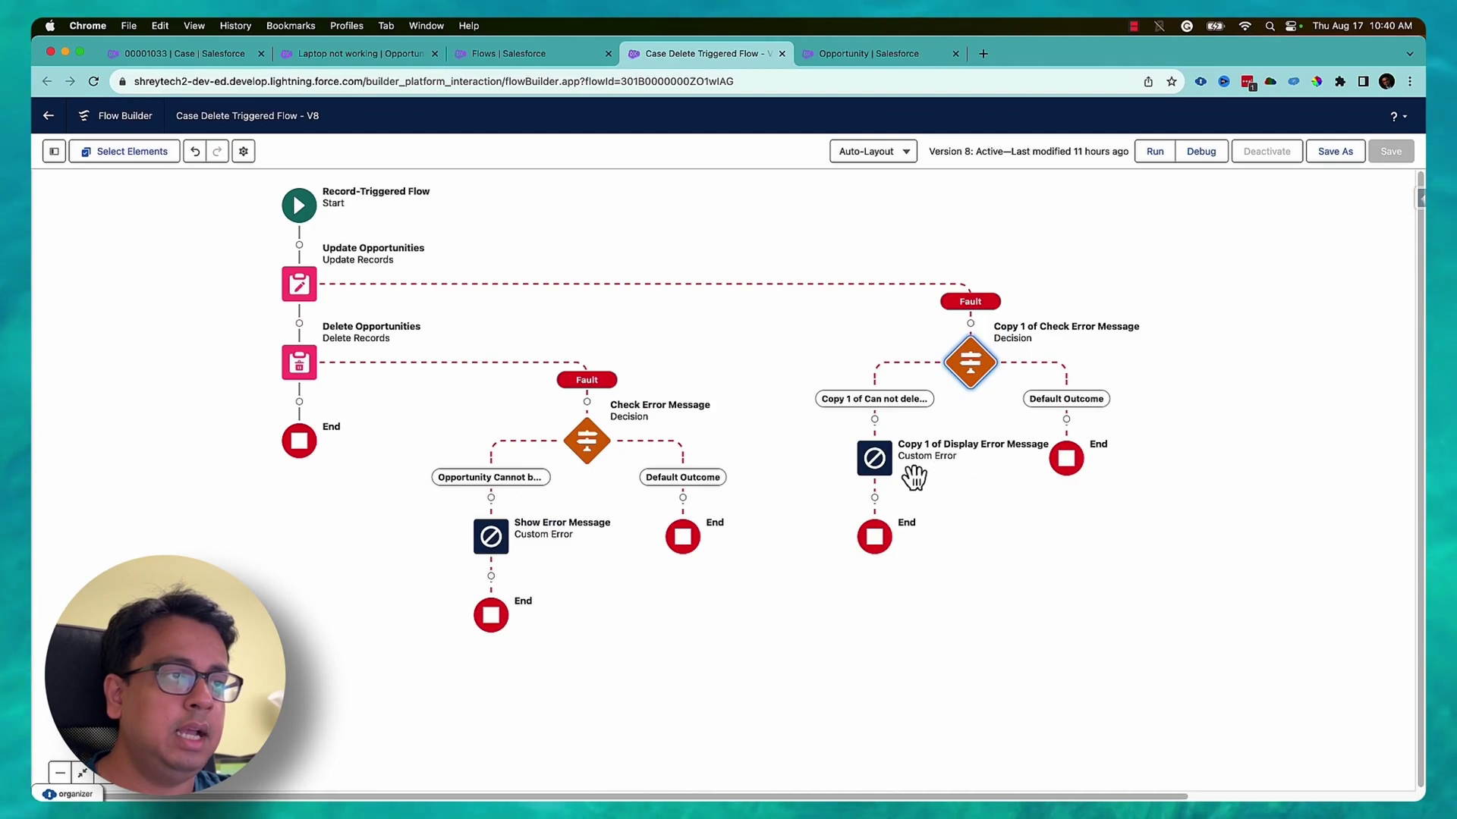
{"action": "left_click", "coordinate": [881, 463]}
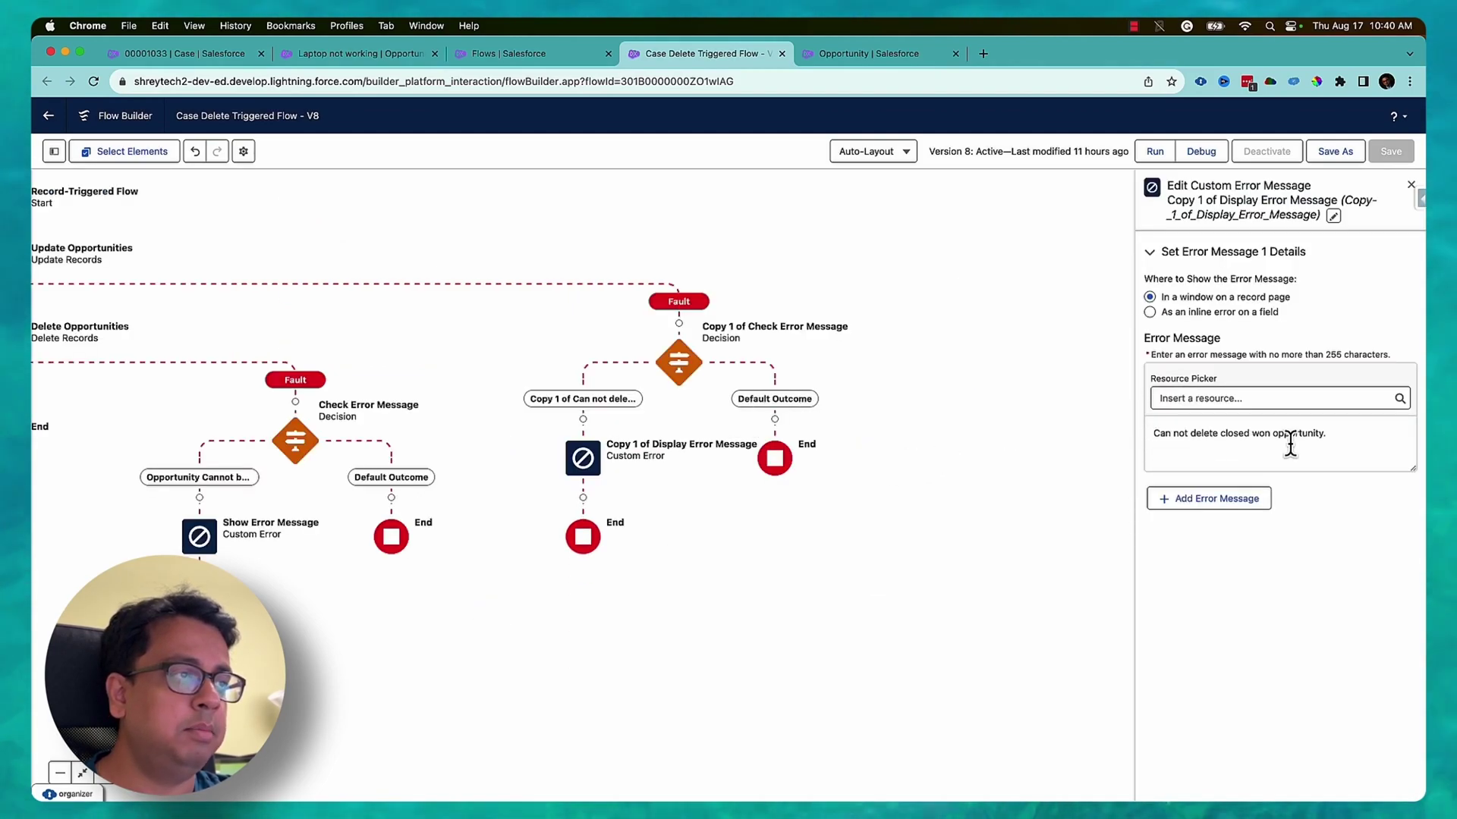
Close the Laptop not working opportunity with the stage Closed Won
{"action": "left_click", "coordinate": [340, 55]}
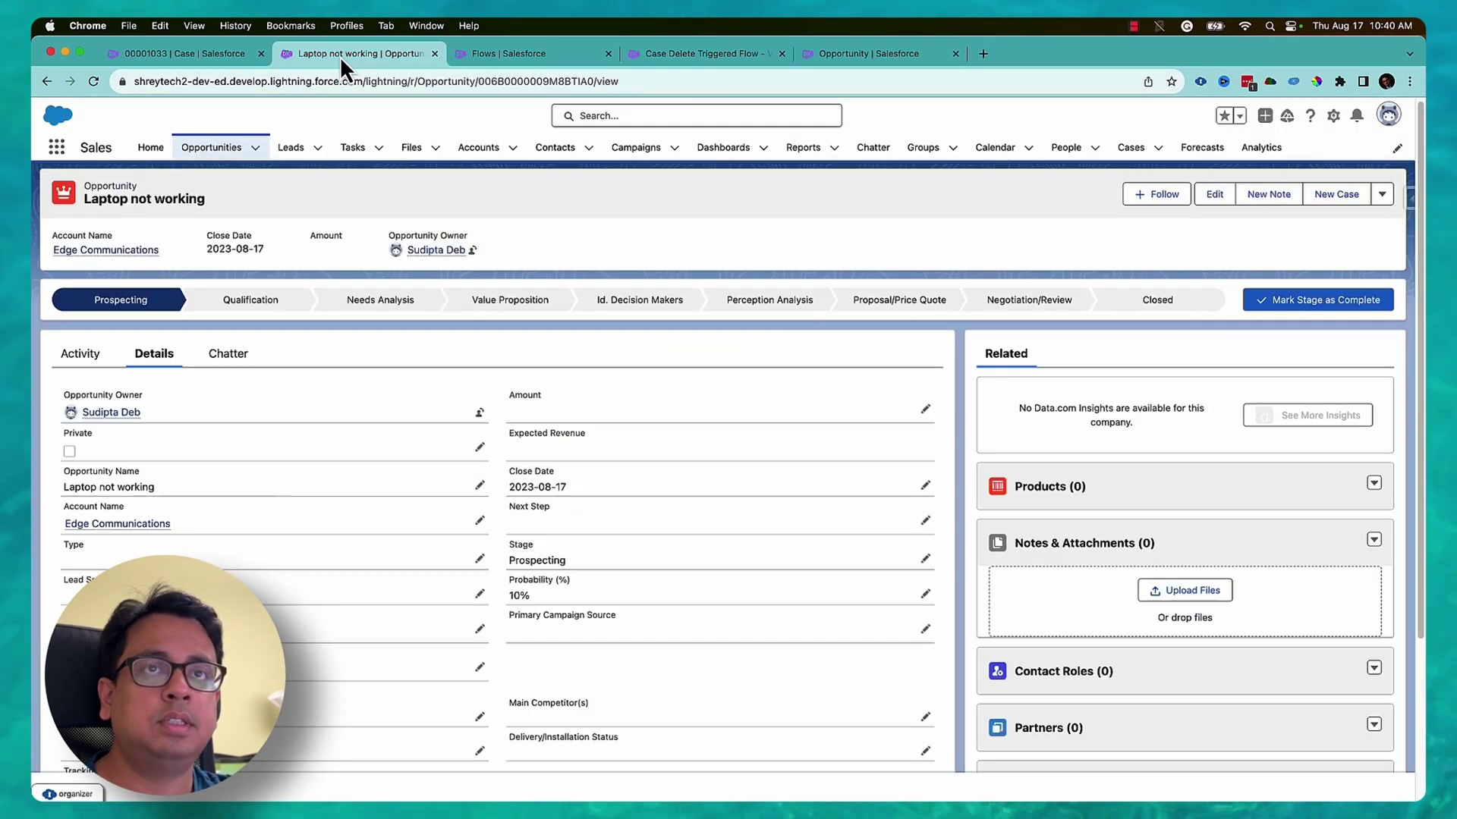
{"action": "left_click", "coordinate": [1152, 303]}
{"action": "left_click", "coordinate": [1321, 302]}
{"action": "left_click", "coordinate": [654, 449]}
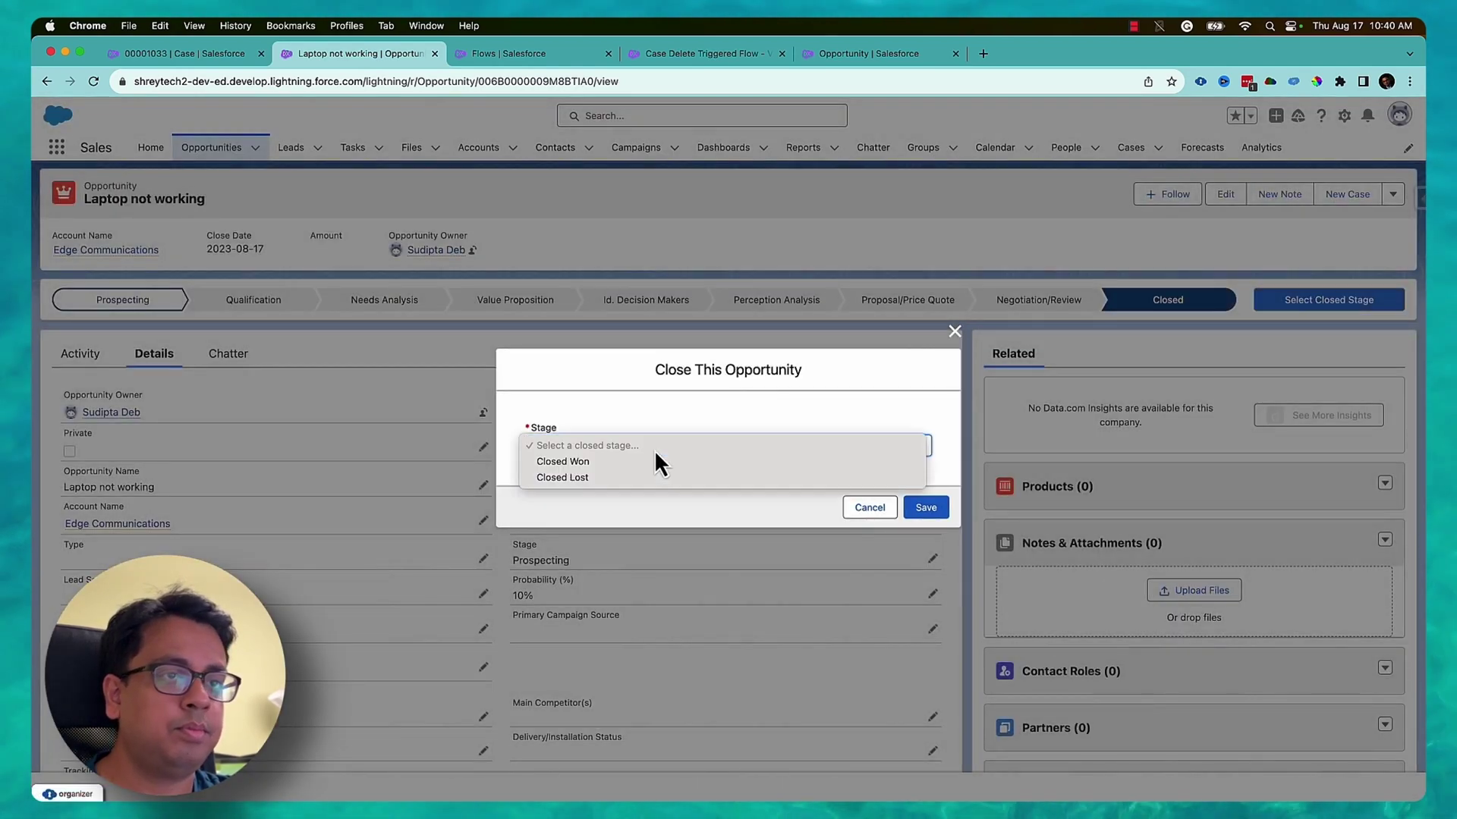
{"action": "left_click", "coordinate": [713, 465]}
{"action": "left_click", "coordinate": [925, 508]}
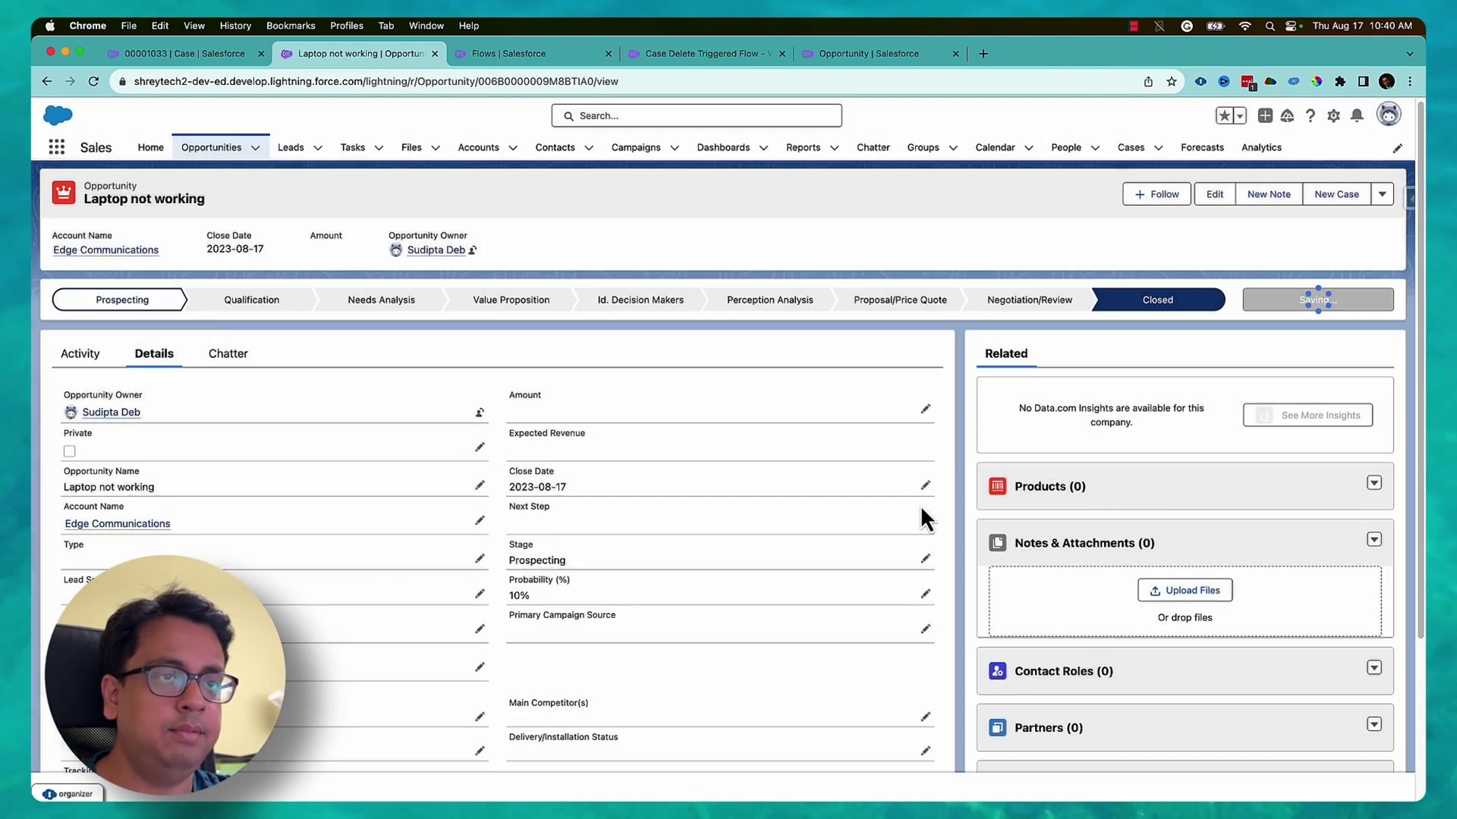
Try to delete the Laptop not working case and read the resulting error message
{"action": "left_click", "coordinate": [199, 53]}
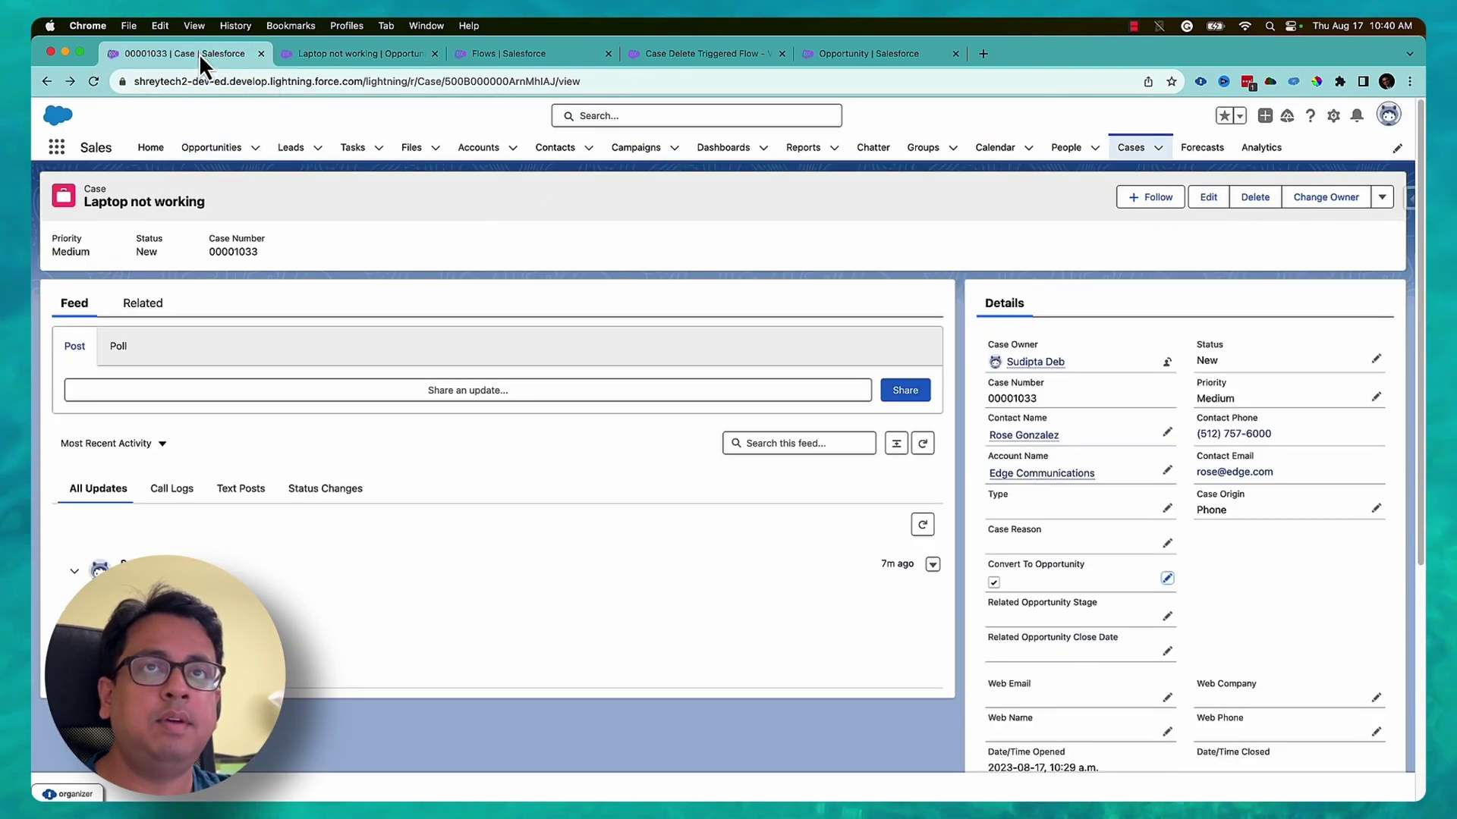
{"action": "left_click", "coordinate": [1256, 197]}
{"action": "left_click", "coordinate": [928, 481]}
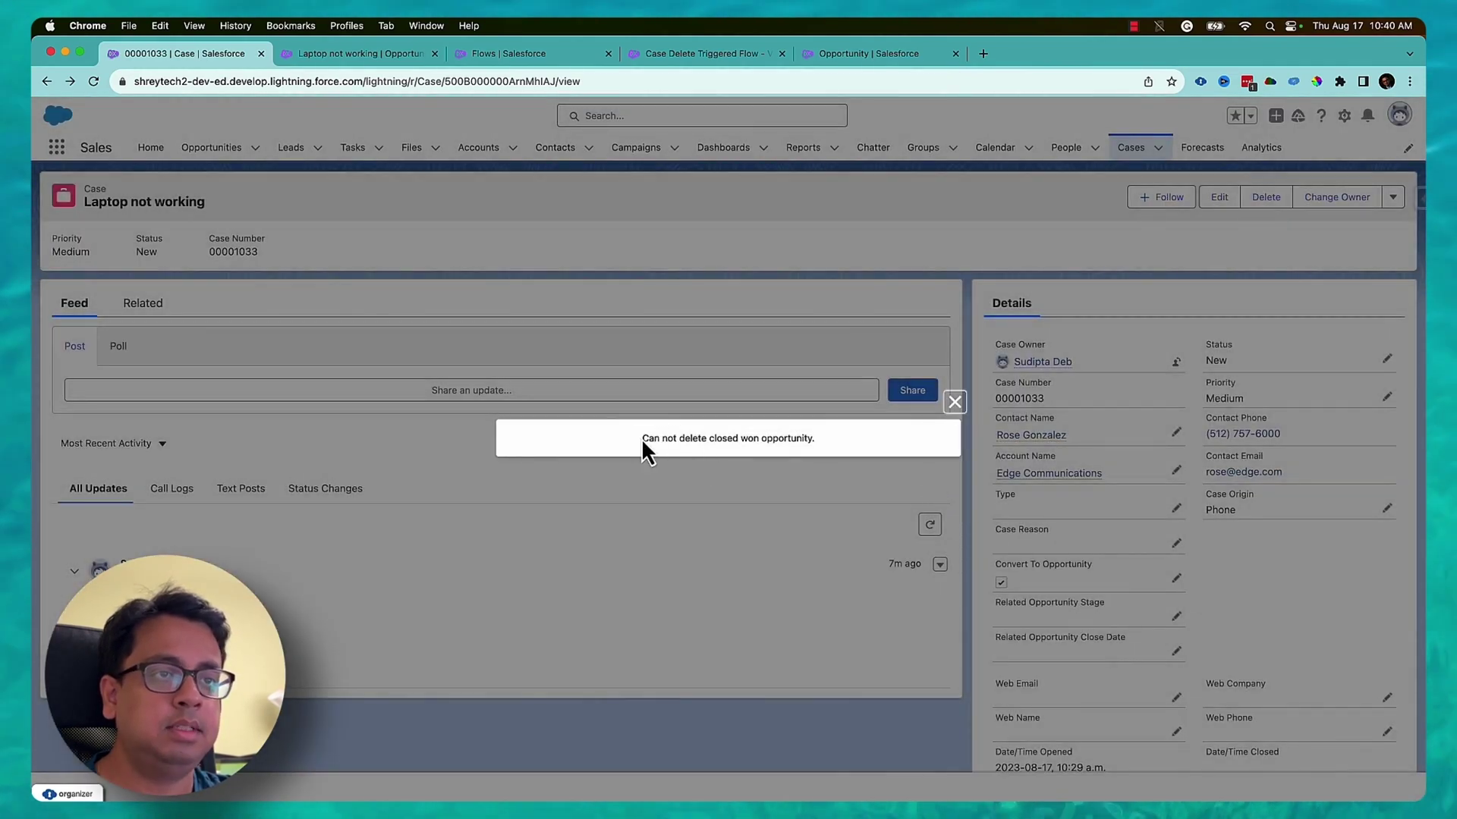
{"action": "left_click_drag", "start_coordinate": [642, 439], "coordinate": [819, 441]}
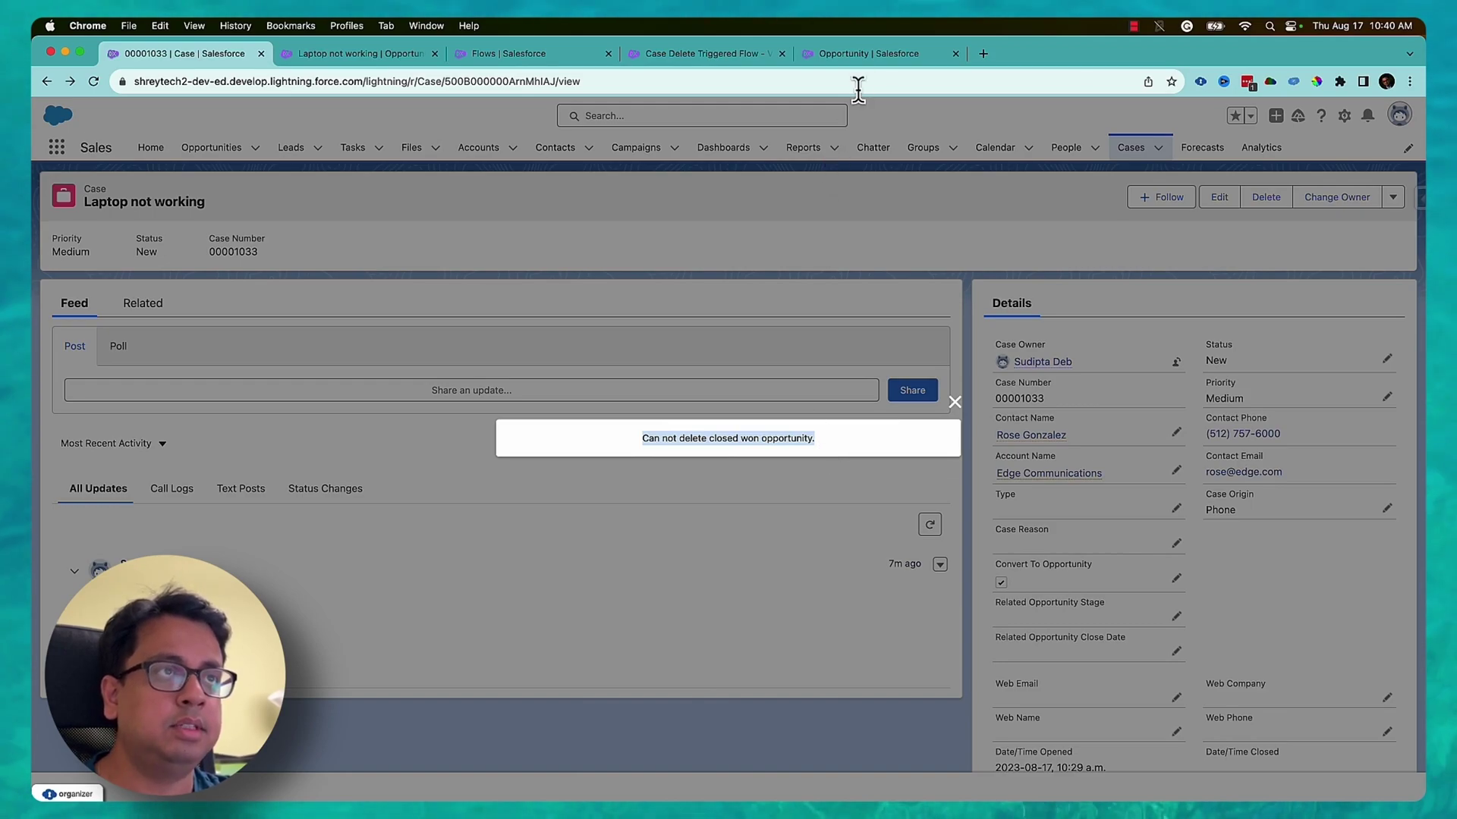
Compare the case deletion error with the flow's Copy 1 of Display Error Message element, and dismiss the error on the case
{"action": "left_click", "coordinate": [875, 59]}
{"action": "left_click", "coordinate": [766, 60]}
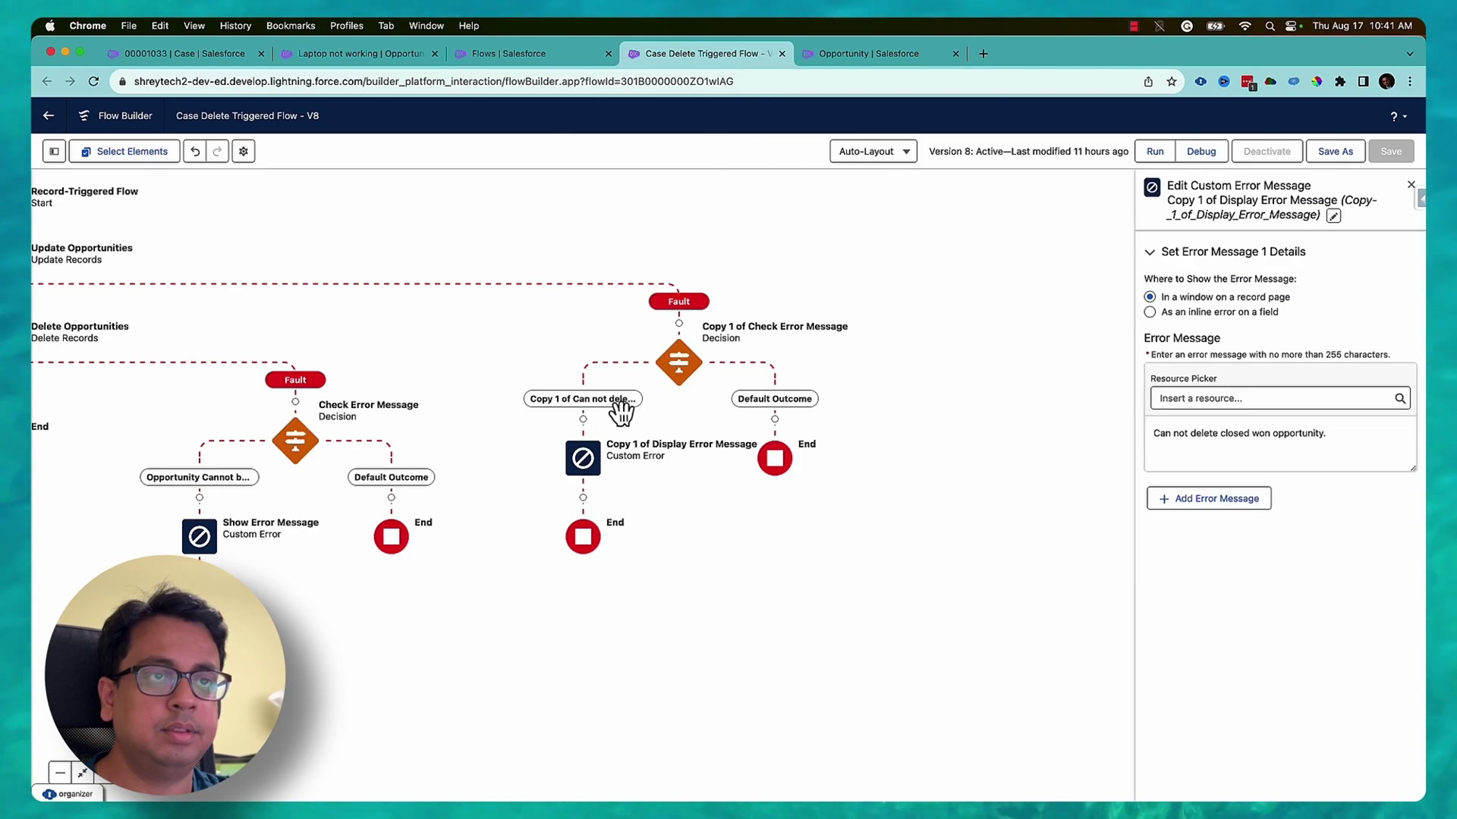
{"action": "left_click", "coordinate": [613, 450]}
{"action": "left_click", "coordinate": [1105, 462]}
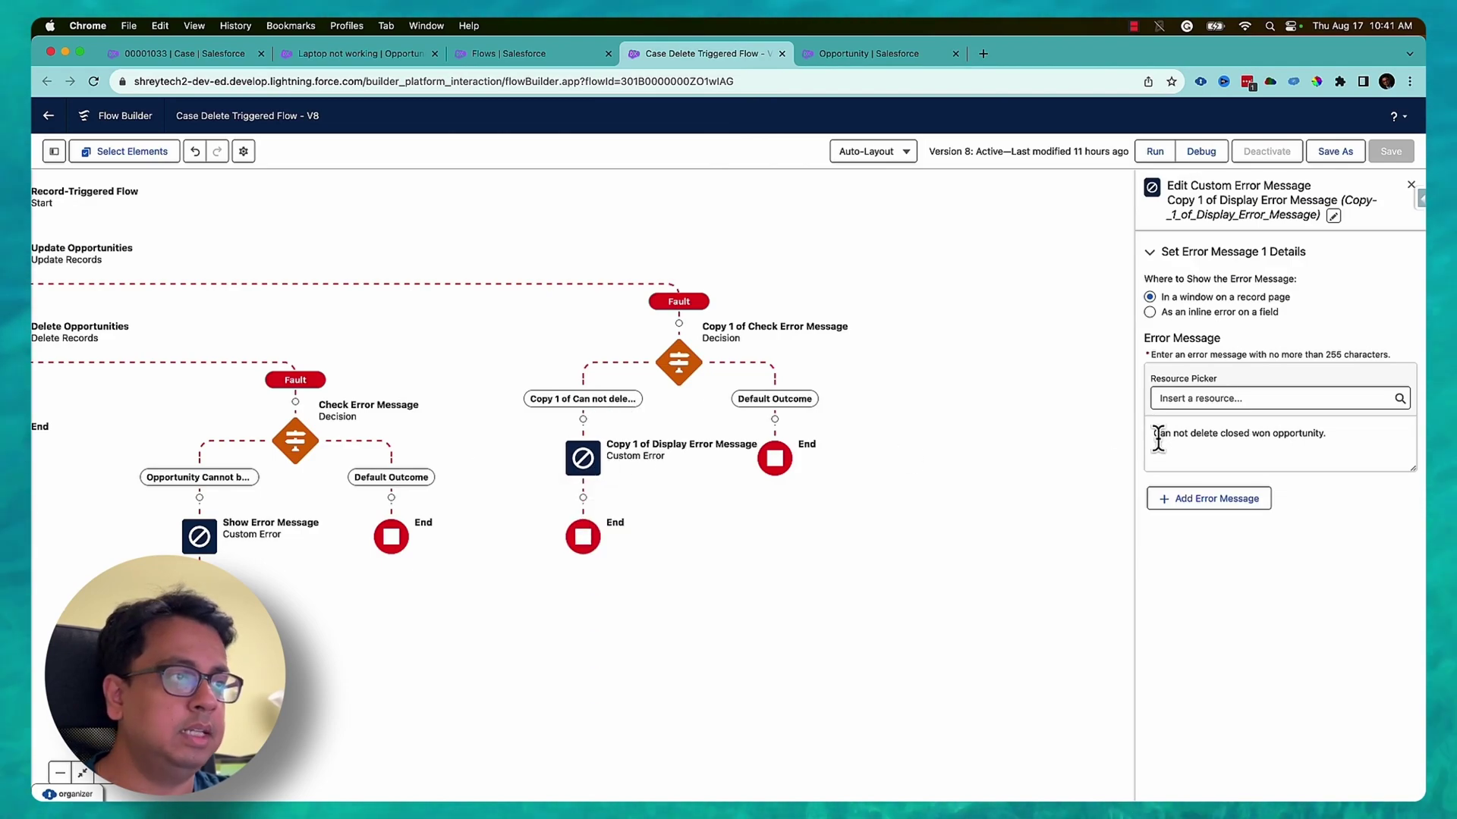
{"action": "left_click_drag", "start_coordinate": [1153, 434], "coordinate": [1182, 430]}
{"action": "key", "text": "super+1"}
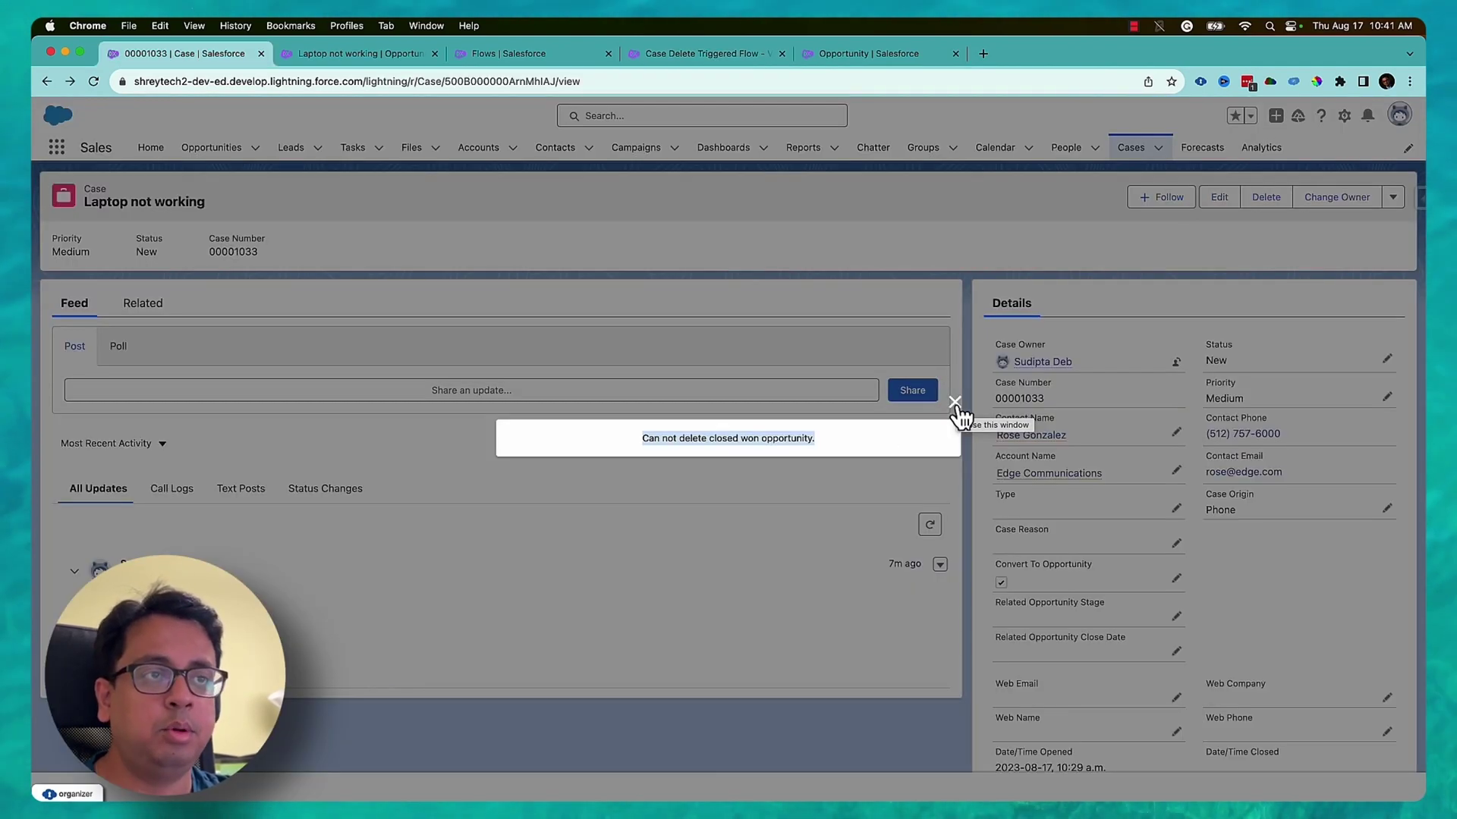
{"action": "left_click", "coordinate": [955, 403]}
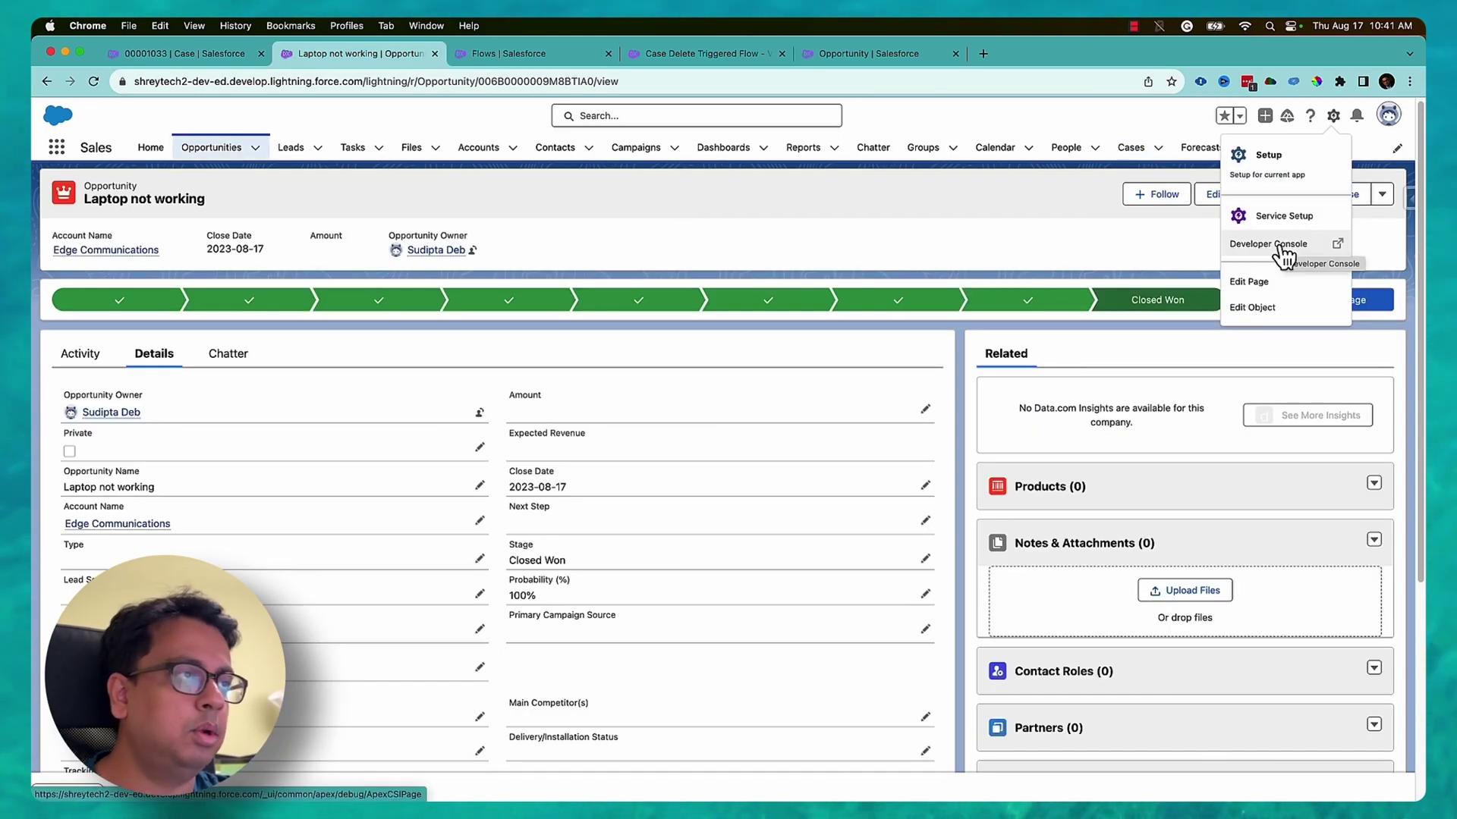
Open the Developer Console in a new browser tab and switch to it
{"action": "right_click", "coordinate": [1286, 245]}
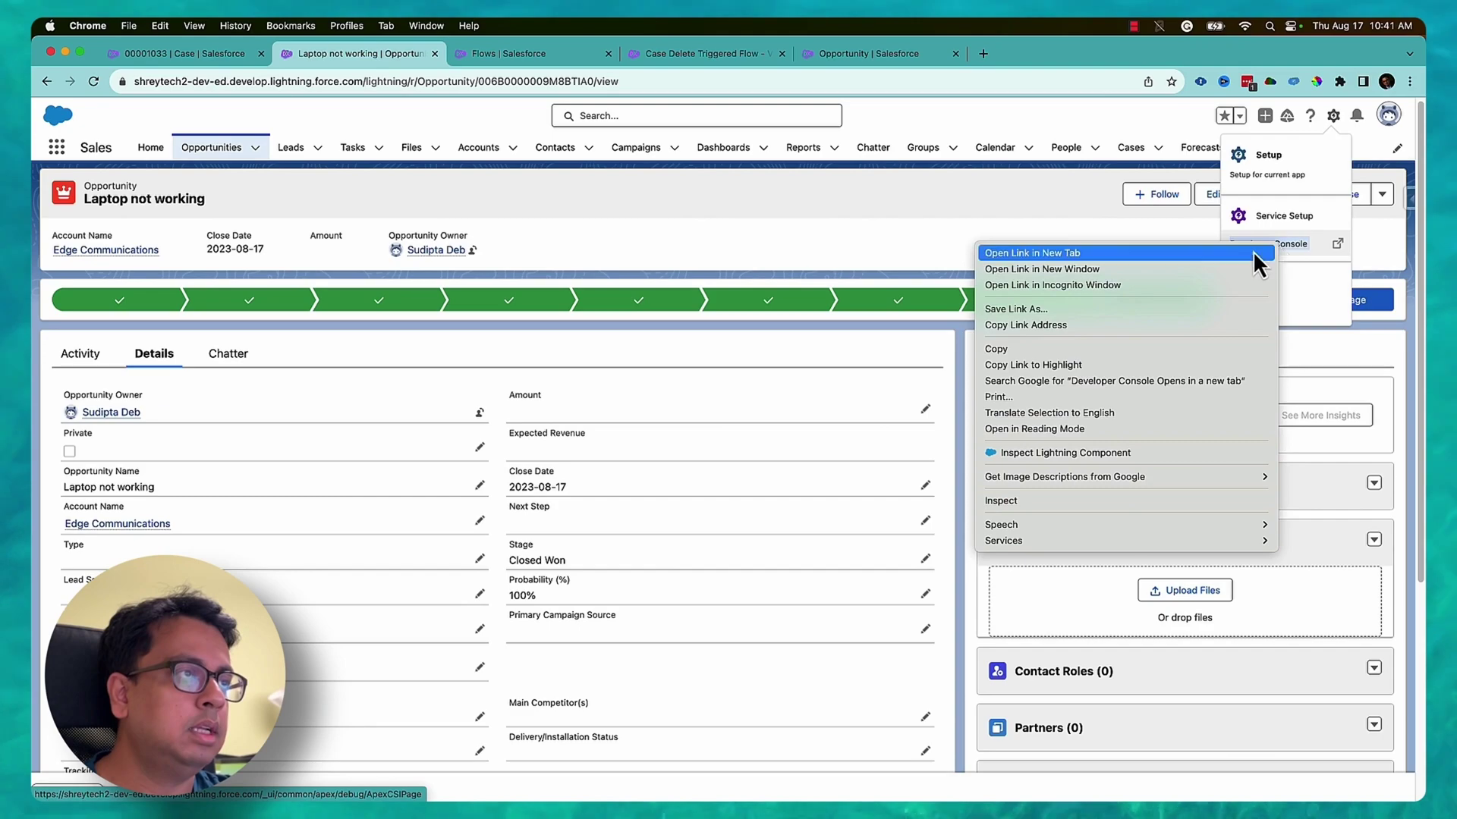
{"action": "left_click", "coordinate": [1192, 254]}
{"action": "left_click", "coordinate": [531, 54]}
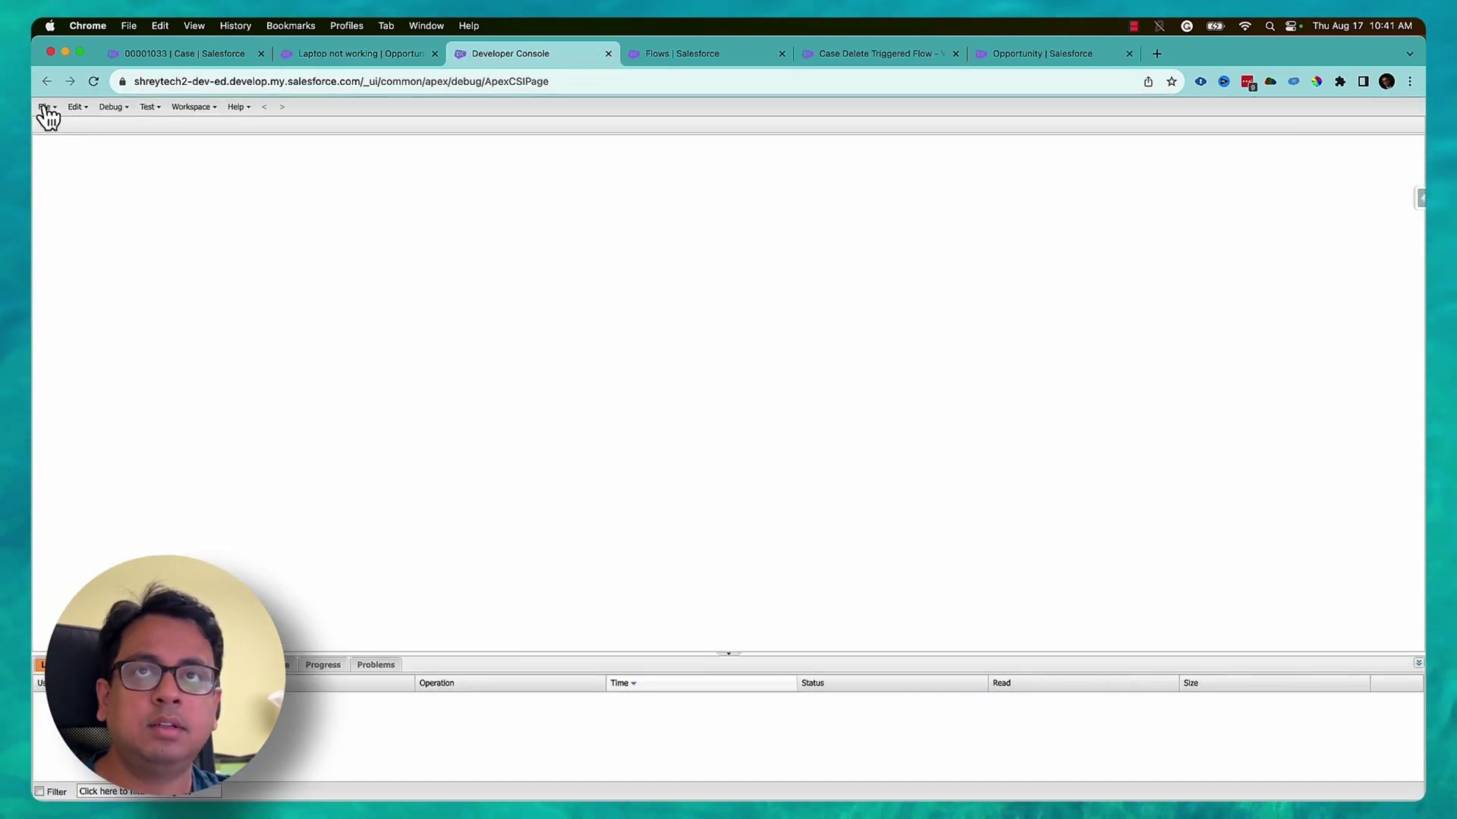
Open the OpportunityTrigger Apex trigger and examine its before delete event and adderror line
{"action": "left_click", "coordinate": [46, 107]}
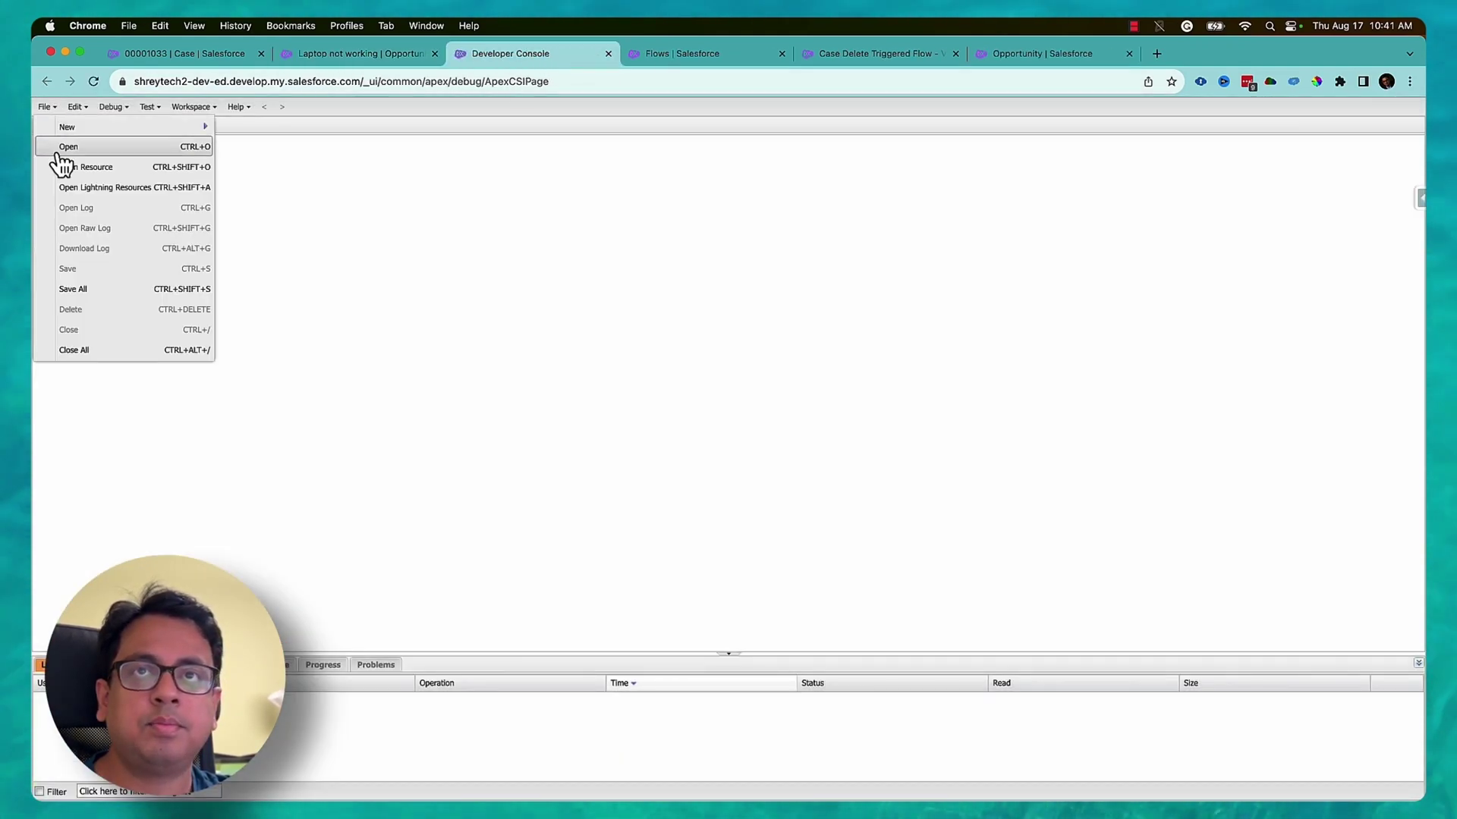
{"action": "left_click", "coordinate": [68, 147]}
{"action": "left_click", "coordinate": [466, 416]}
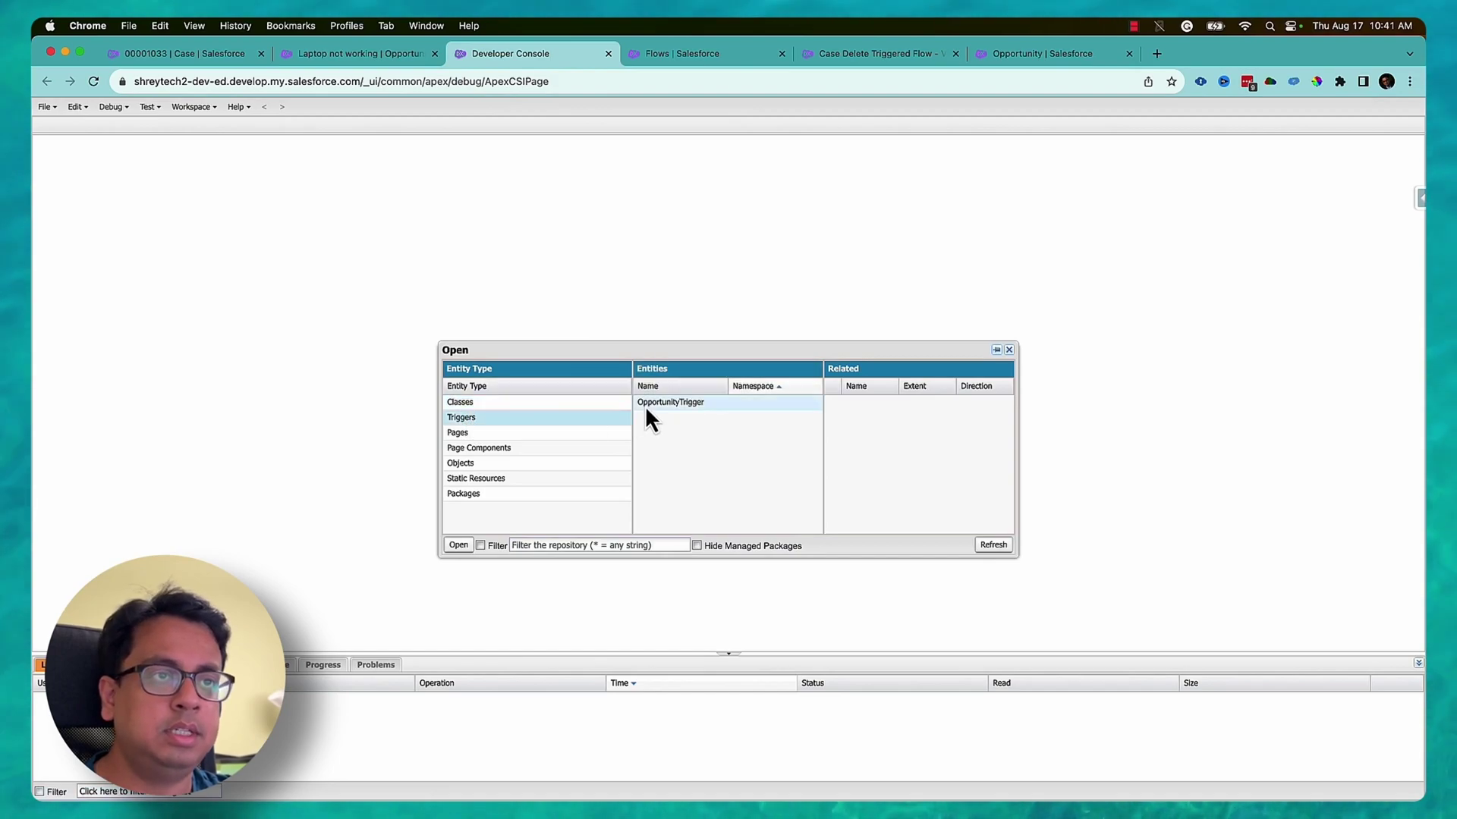
{"action": "double_click", "coordinate": [646, 407]}
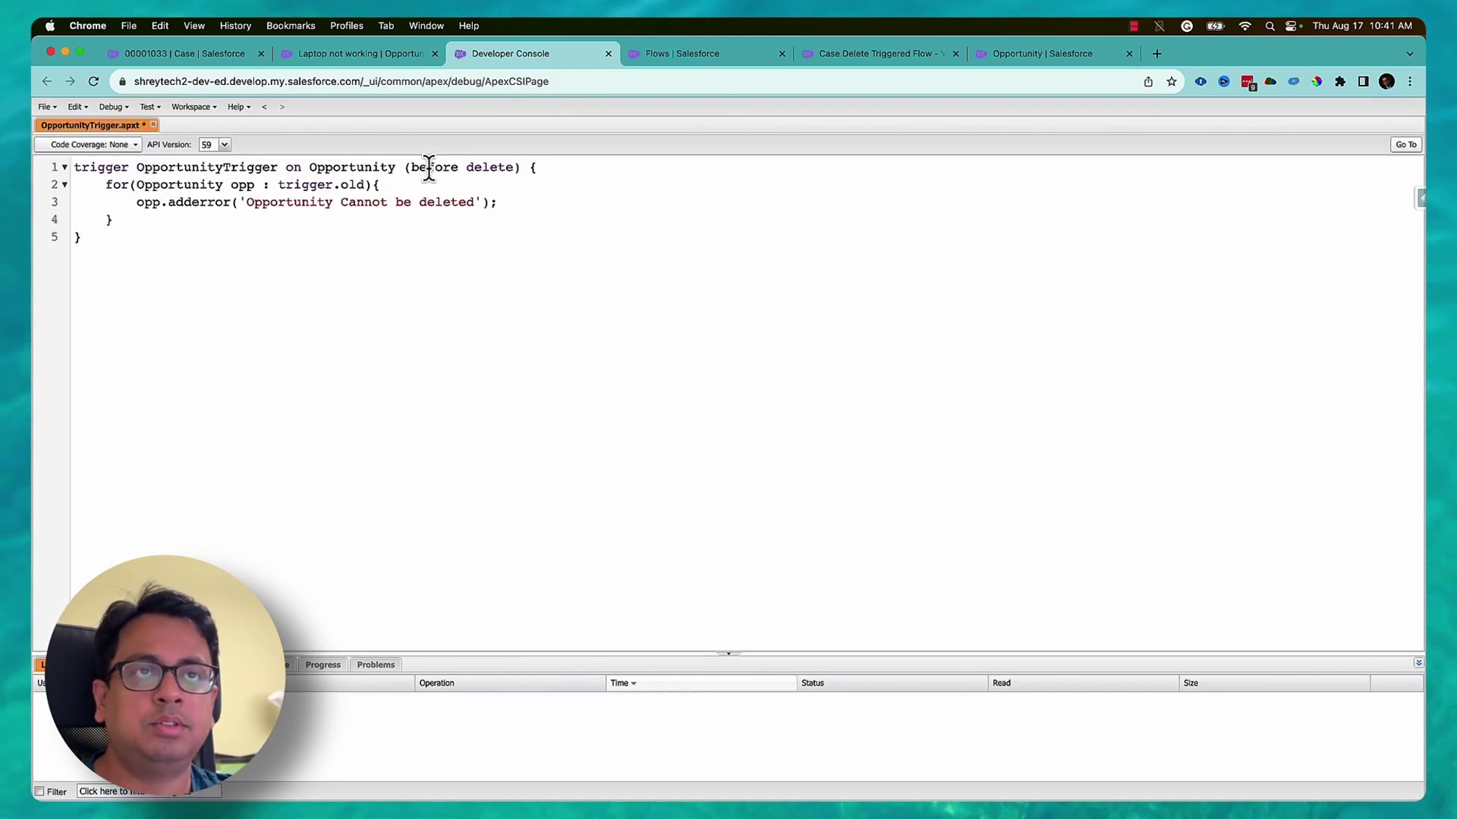
{"action": "double_click", "coordinate": [487, 169]}
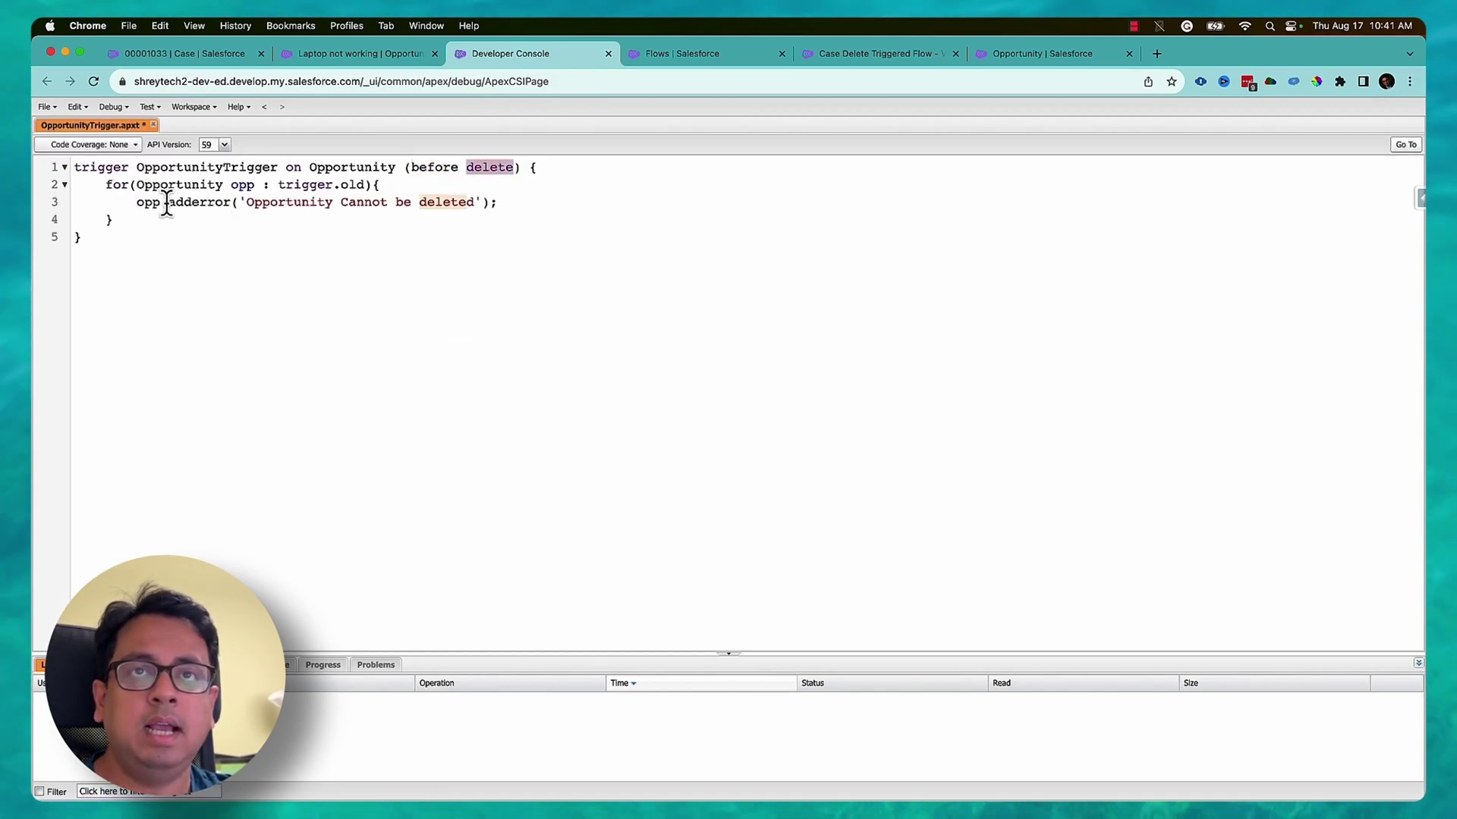
{"action": "left_click_drag", "start_coordinate": [135, 202], "coordinate": [518, 202]}
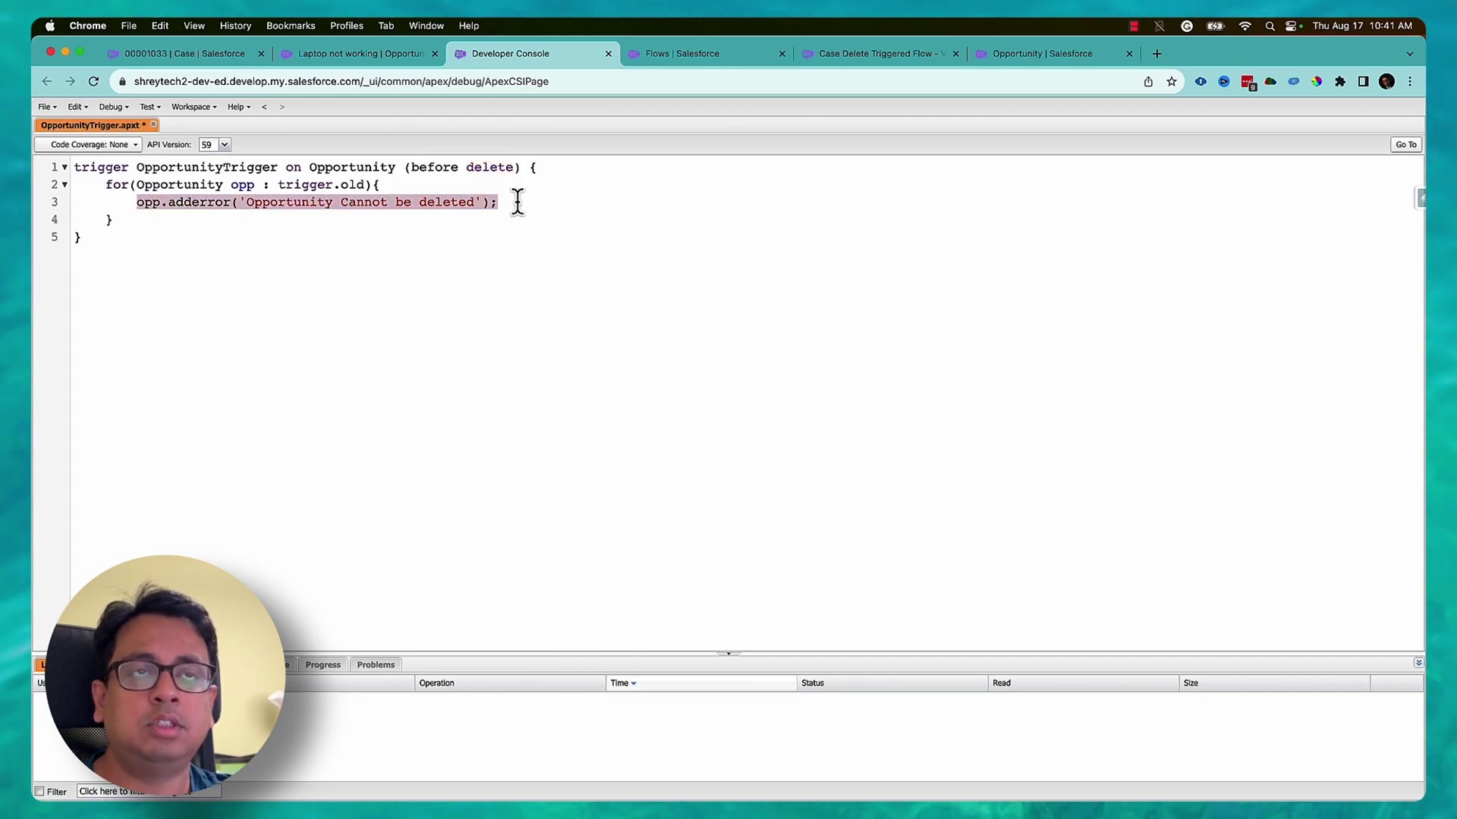
Set the Laptop not working opportunity's current stage to Qualification
{"action": "left_click", "coordinate": [377, 55]}
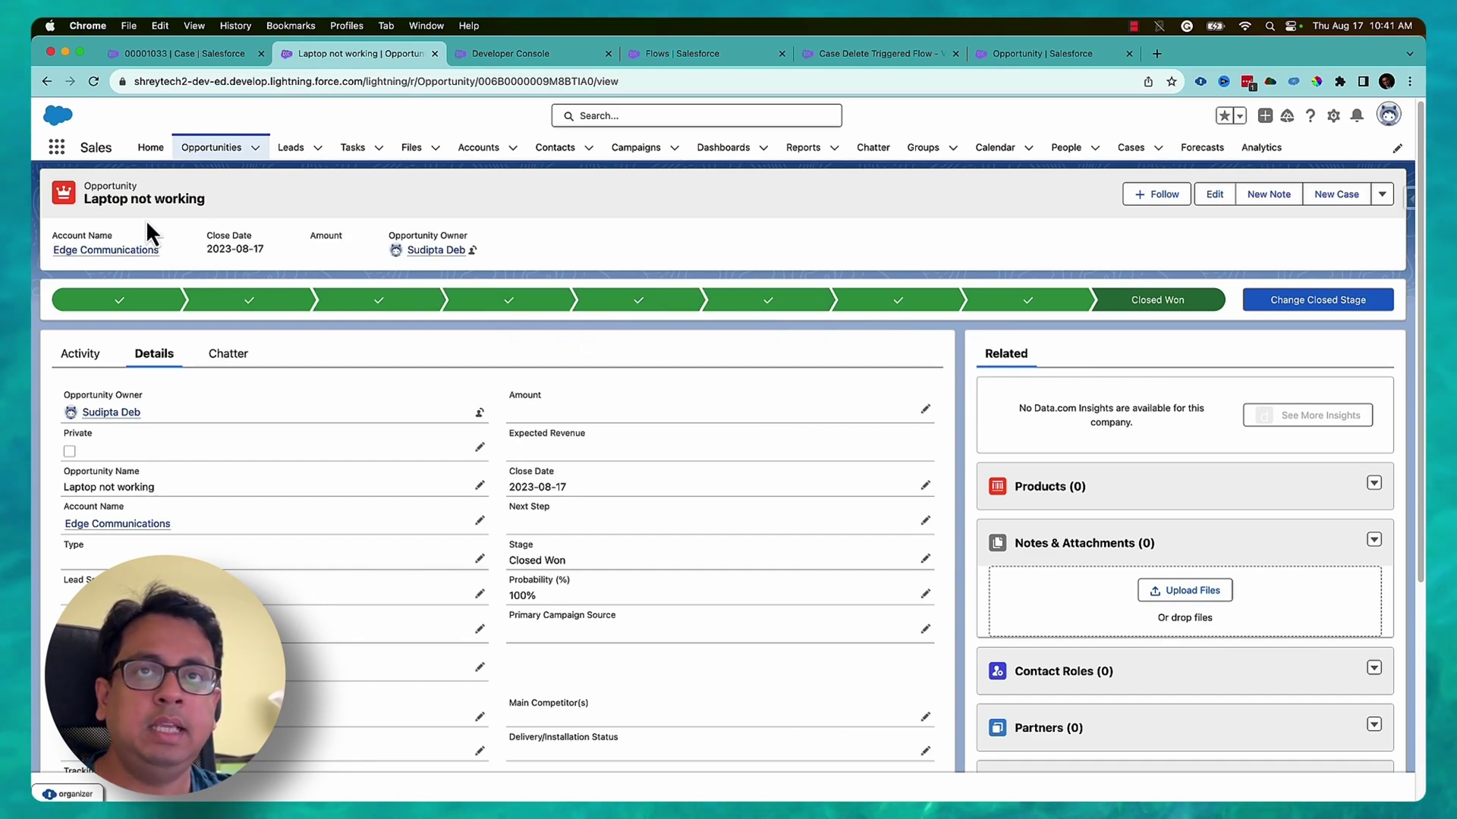
{"action": "left_click", "coordinate": [660, 304]}
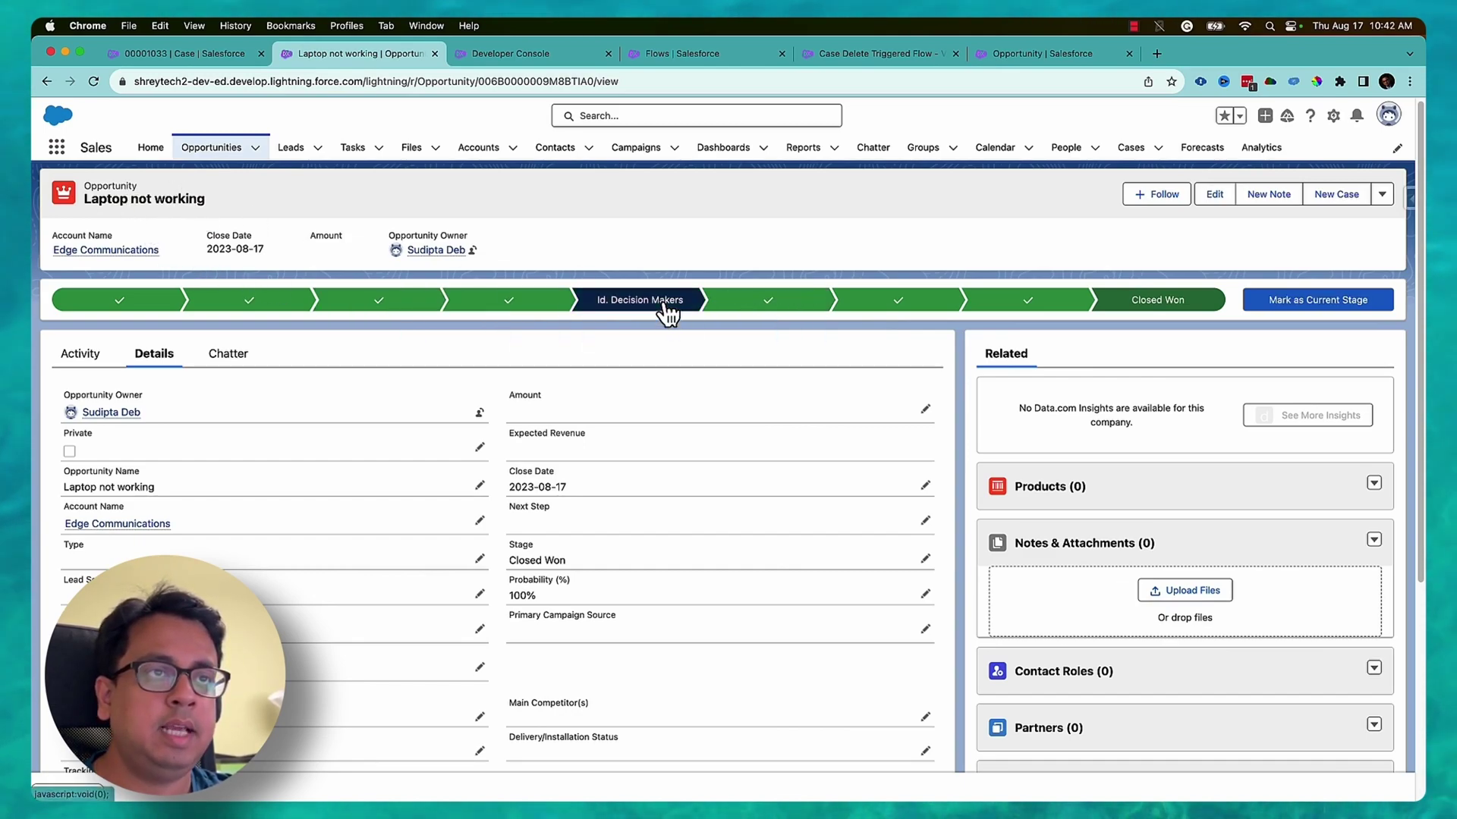
{"action": "left_click", "coordinate": [275, 304]}
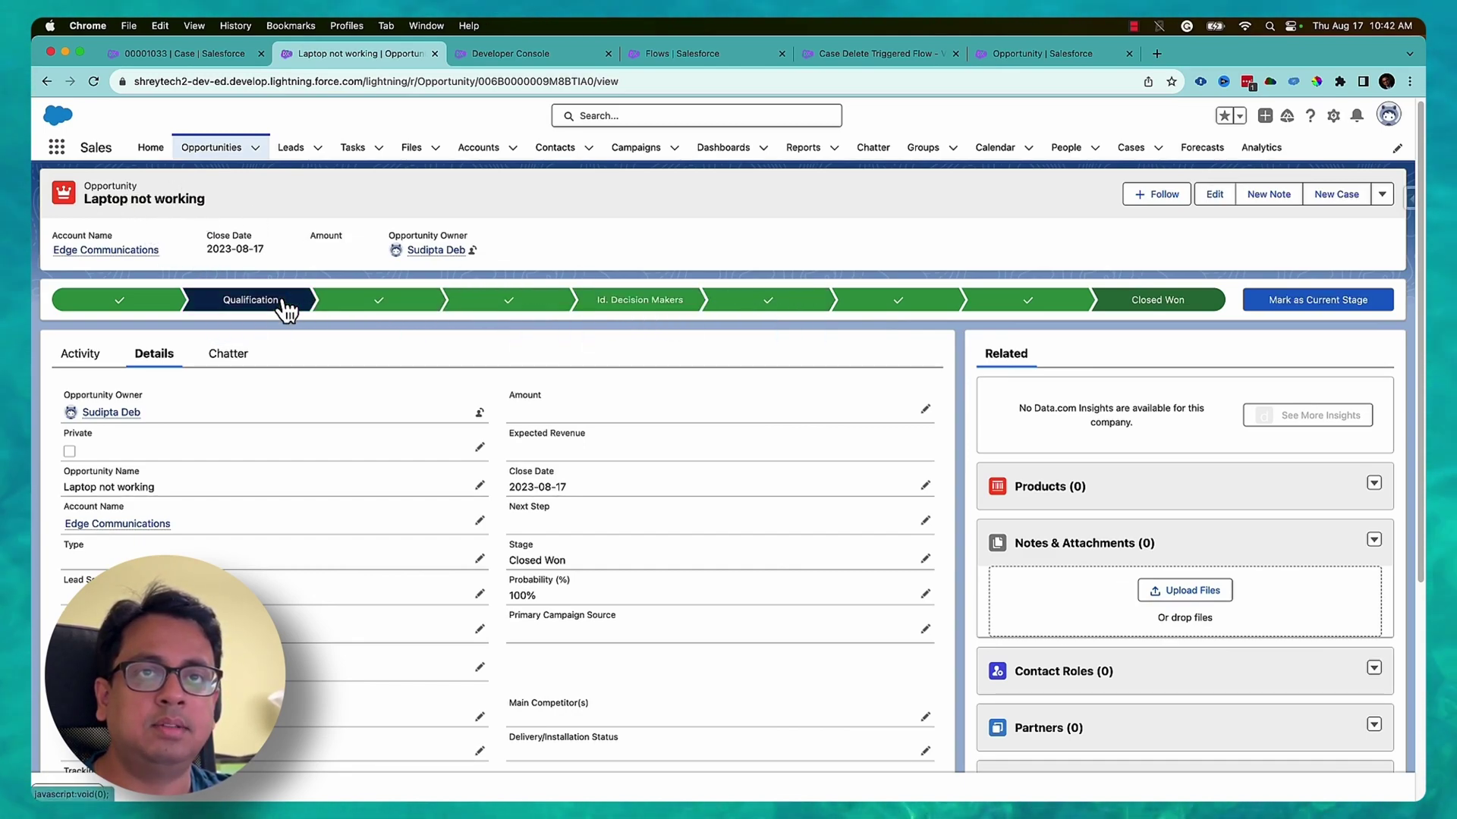
{"action": "left_click", "coordinate": [1327, 302]}
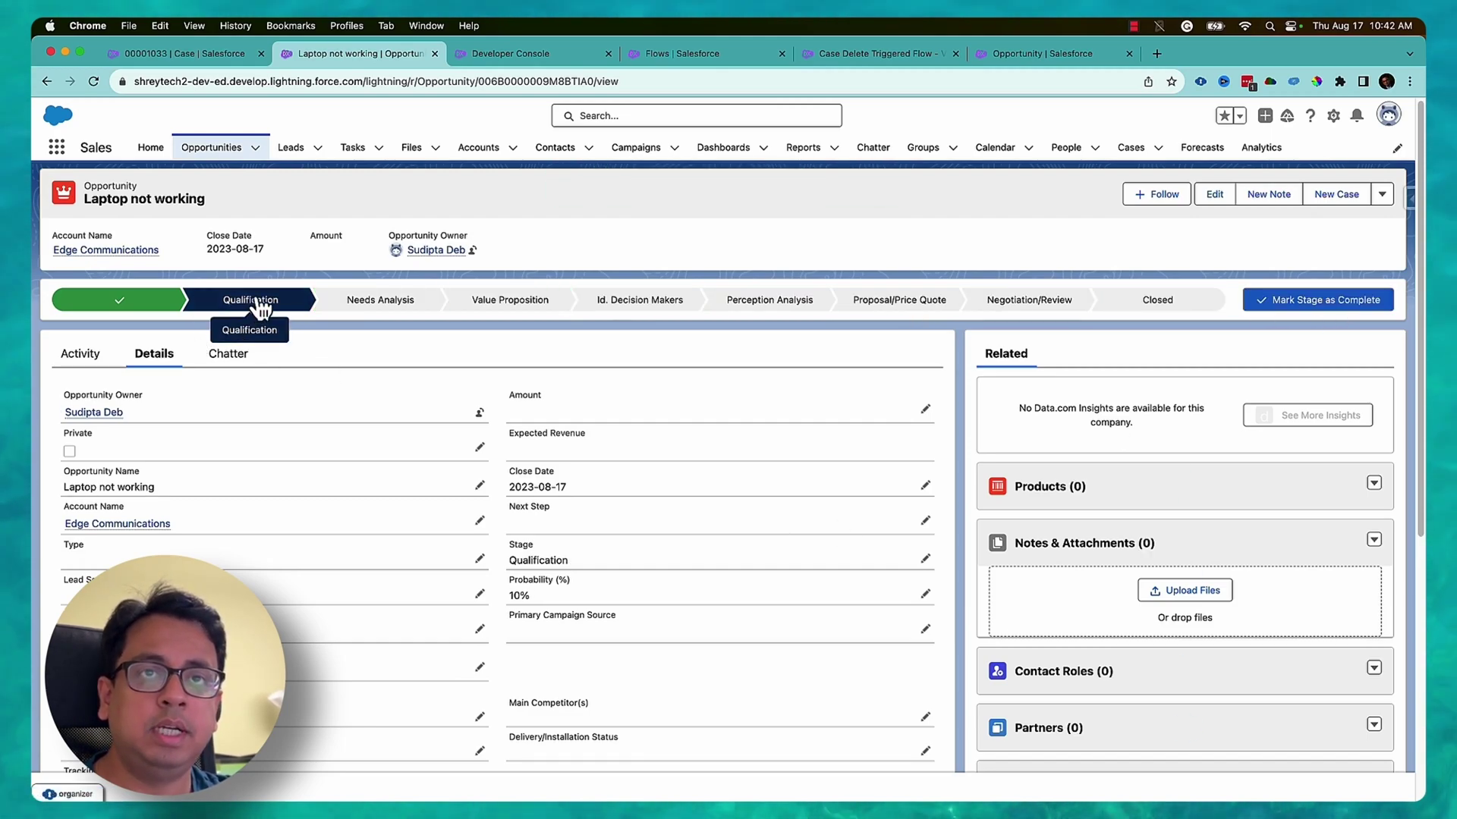
Review the flow's Update Opportunities element, and check the Can_Not_Delete_Closed_Won_Opportunity validation rule against the Laptop not working opportunity's stage
{"action": "left_click", "coordinate": [223, 53]}
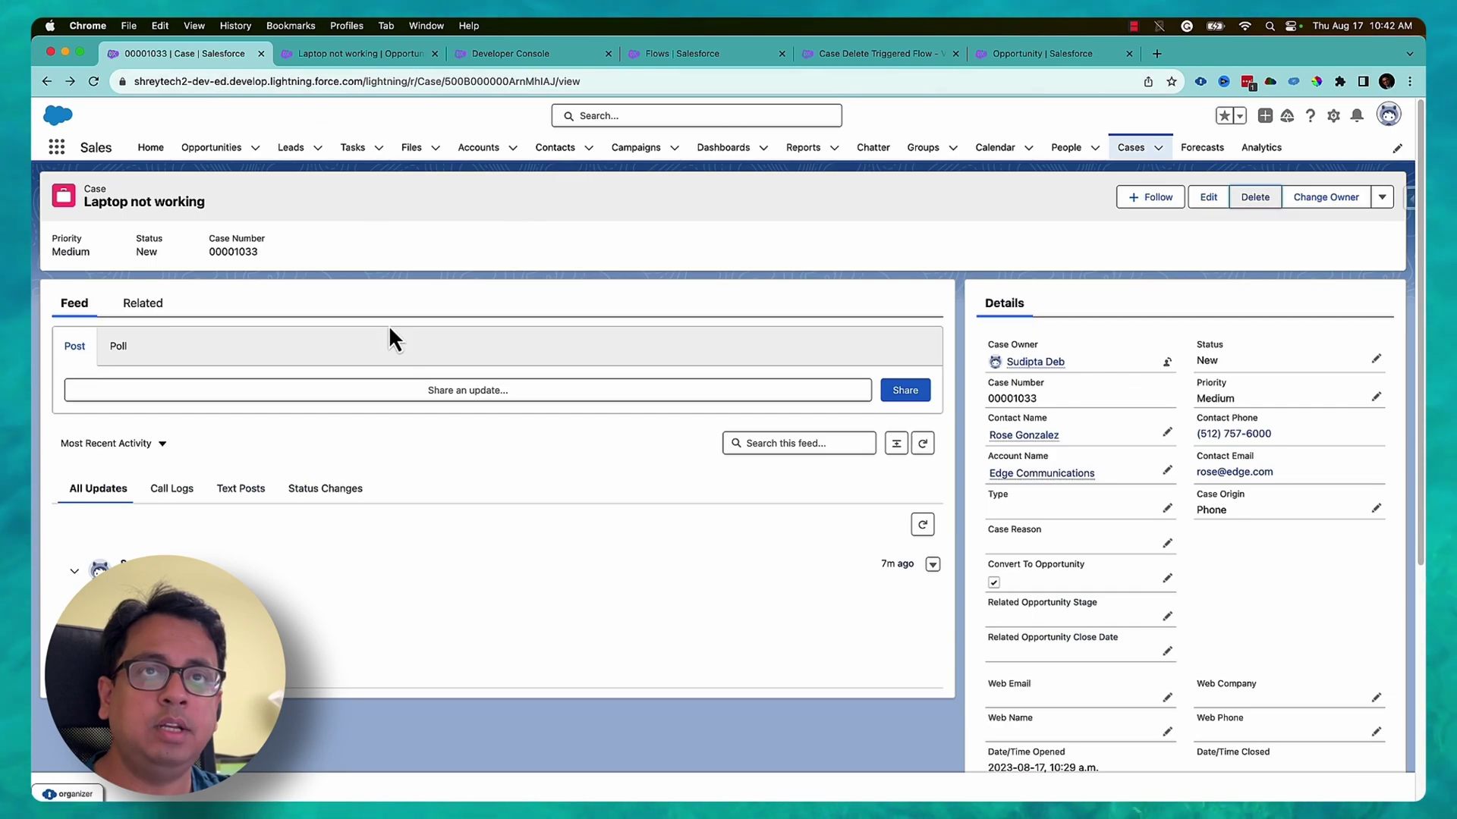
{"action": "left_click", "coordinate": [831, 55]}
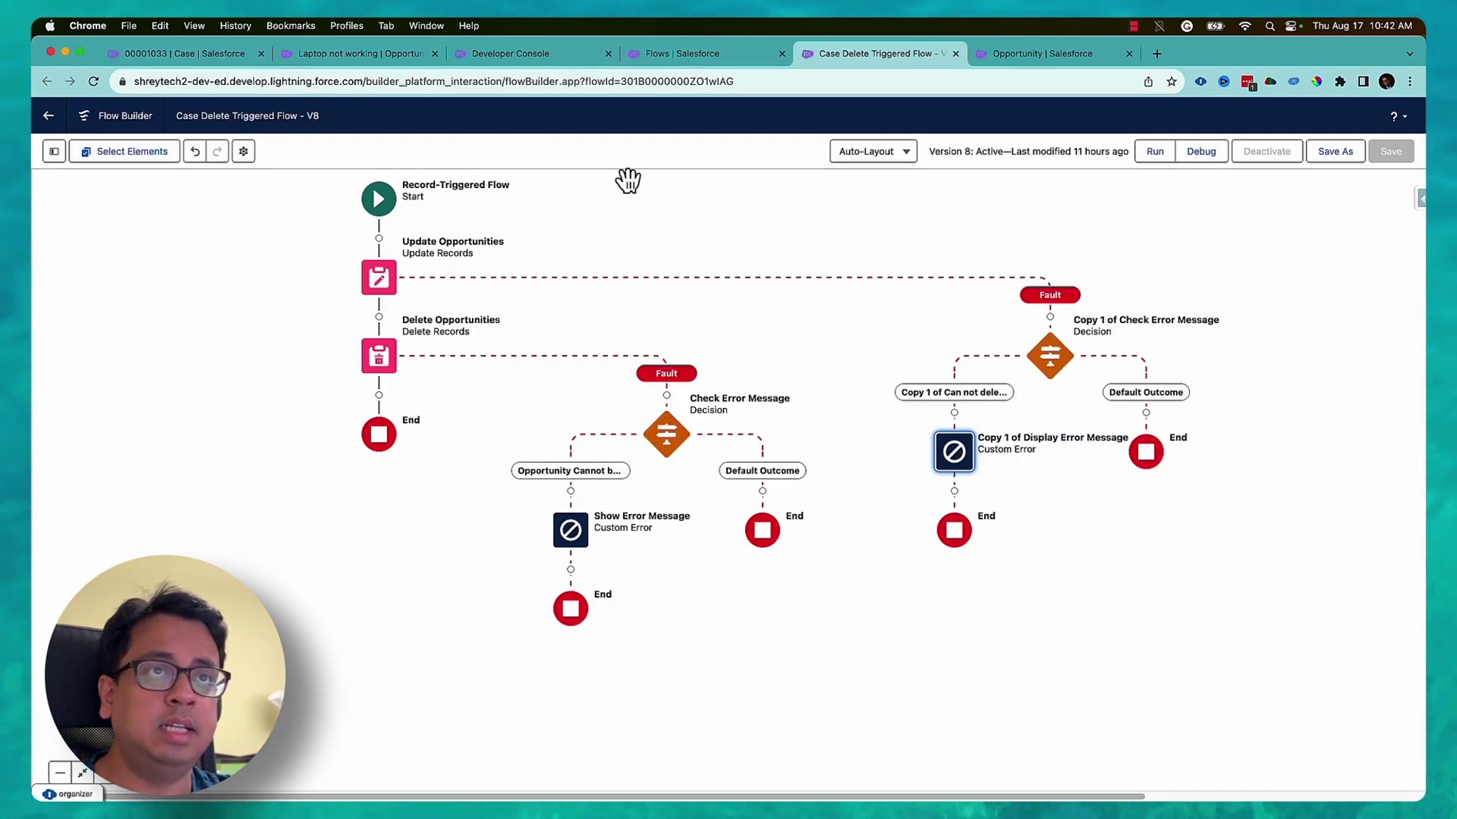
{"action": "double_click", "coordinate": [385, 283]}
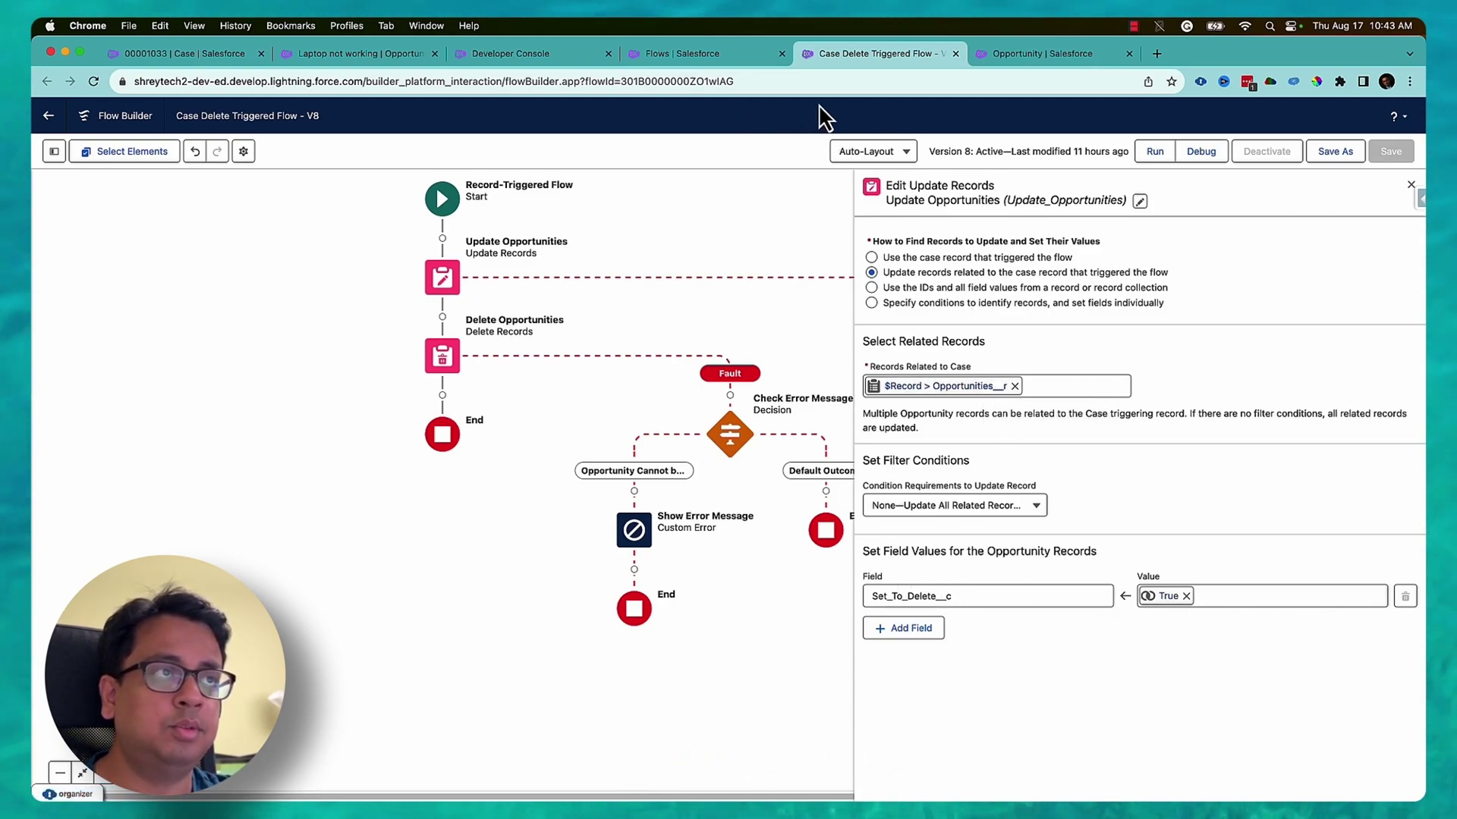
{"action": "left_click", "coordinate": [1411, 186]}
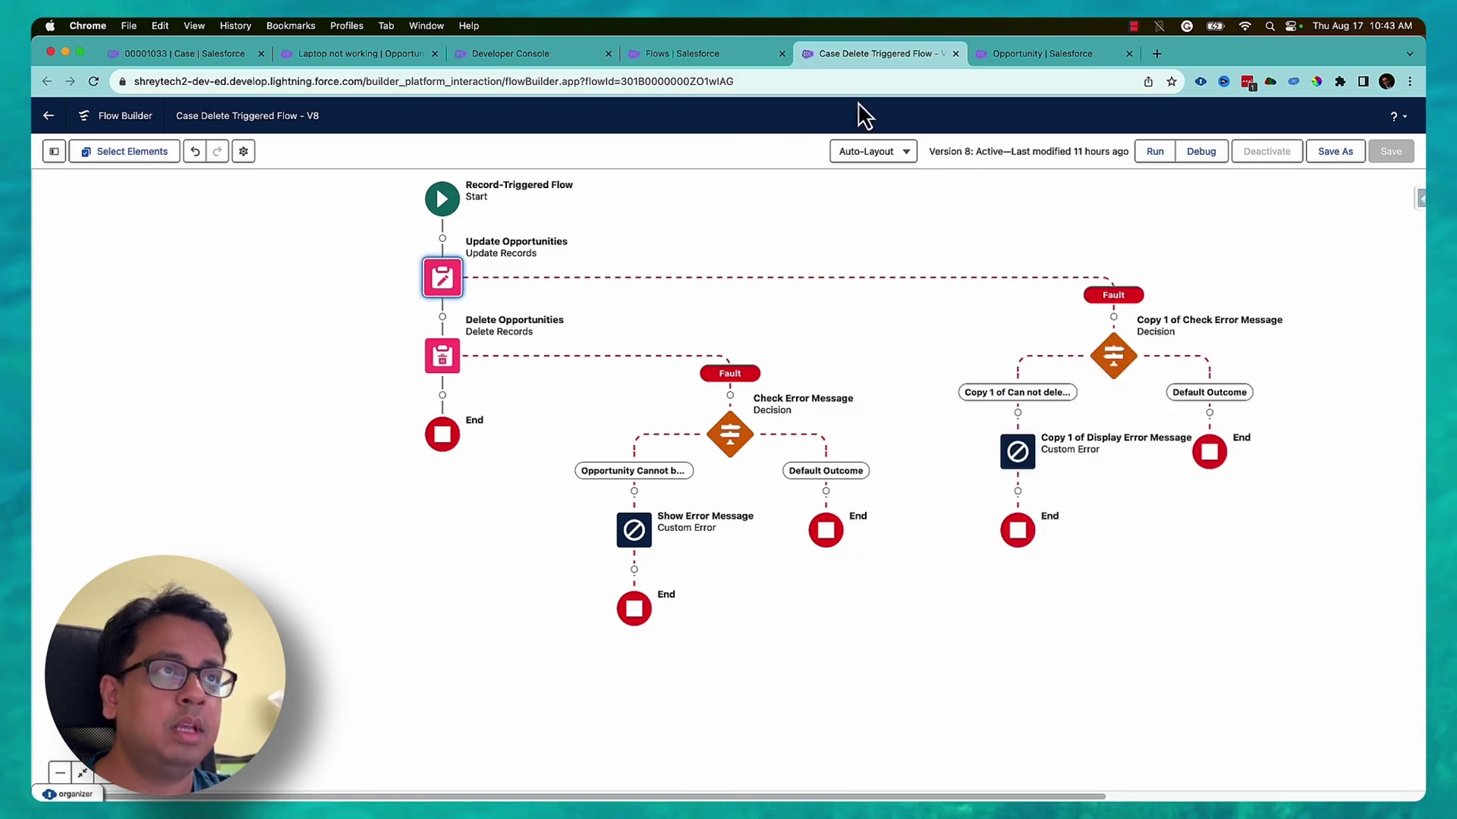
{"action": "left_click", "coordinate": [1016, 54]}
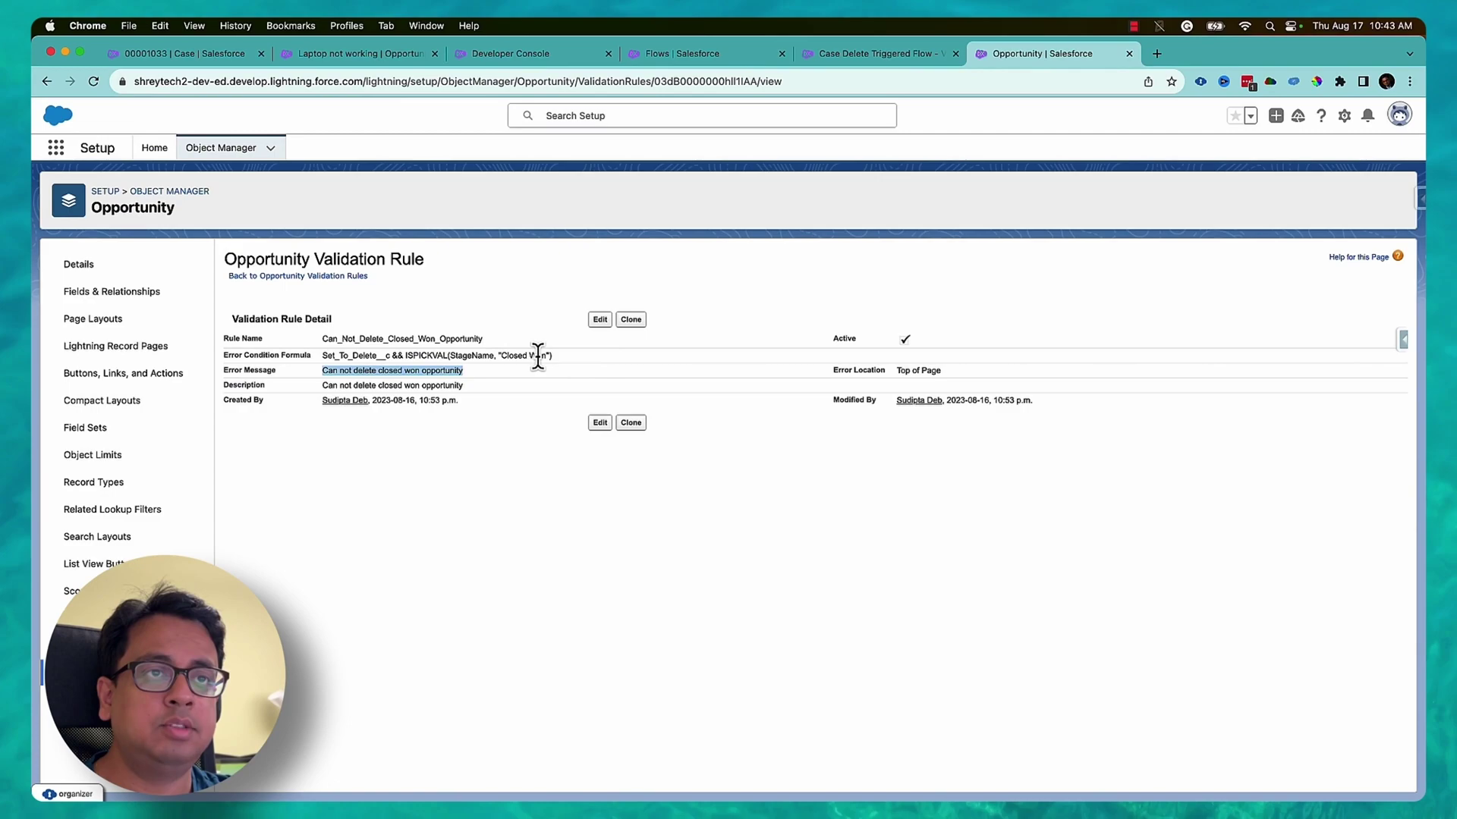
{"action": "key", "text": "super+2"}
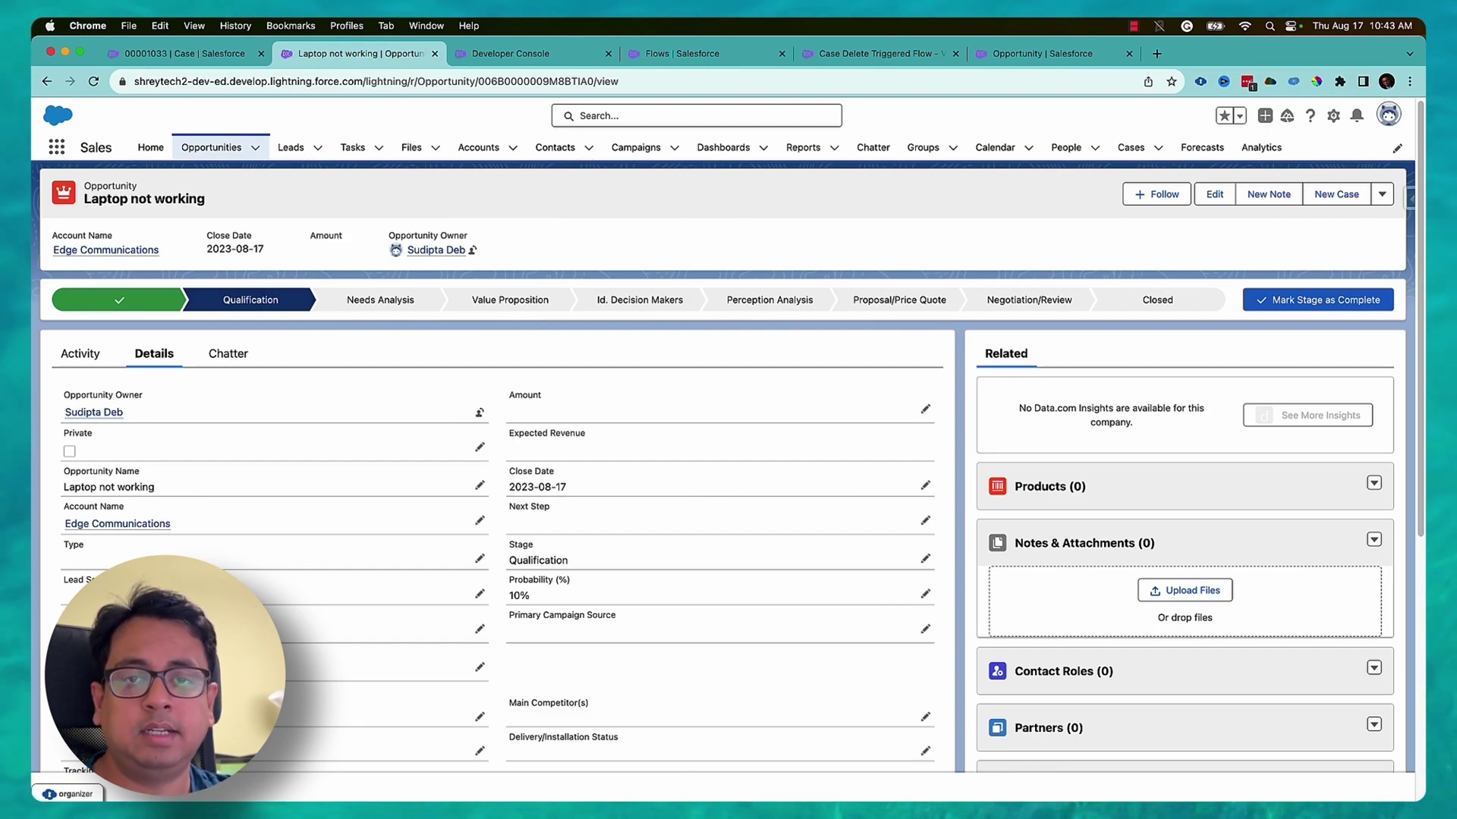
Review the object and filter conditions of the flow's Delete Opportunities element, and close its settings
{"action": "left_click", "coordinate": [894, 55]}
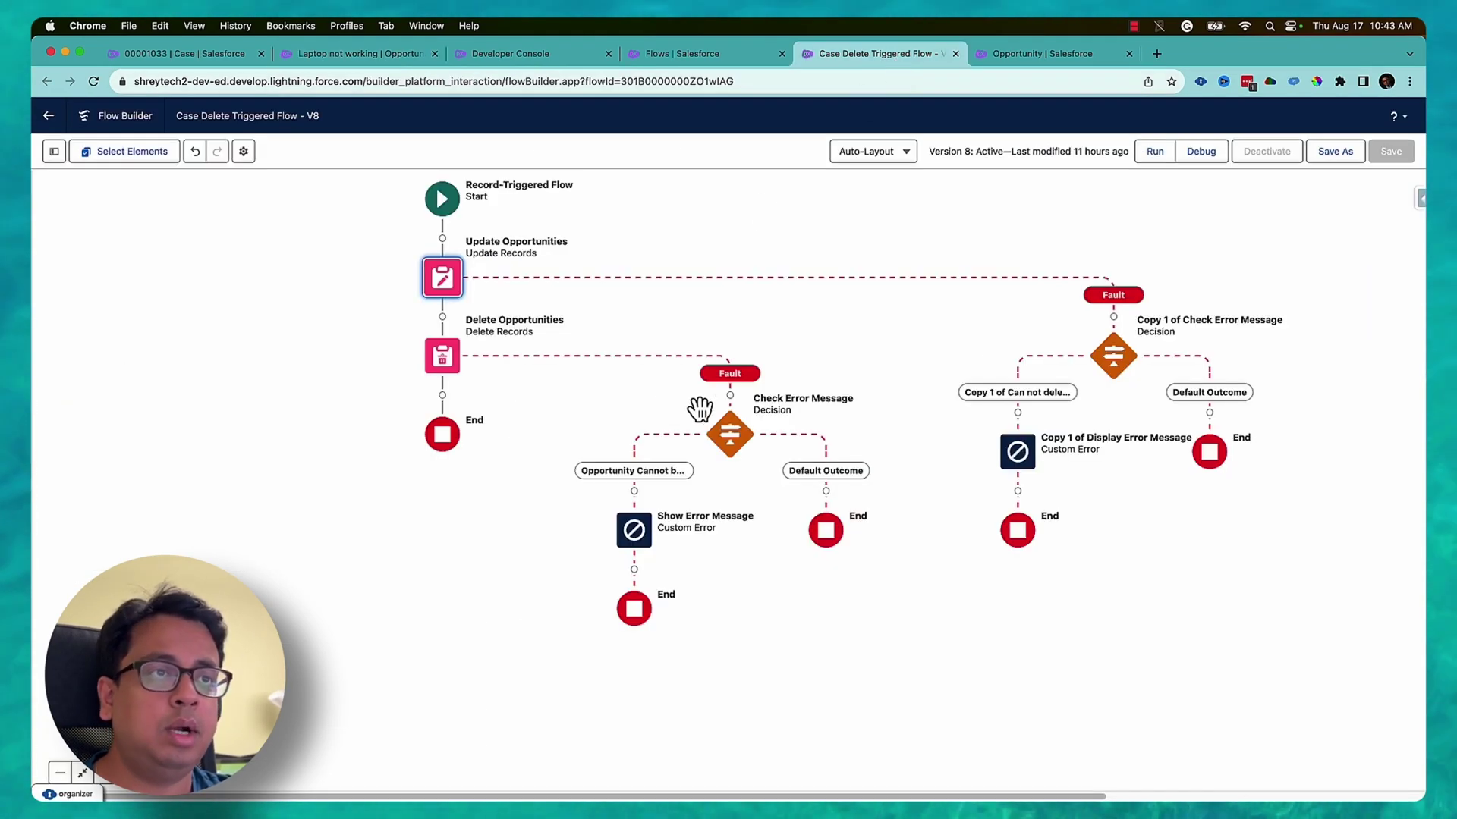
{"action": "double_click", "coordinate": [442, 356]}
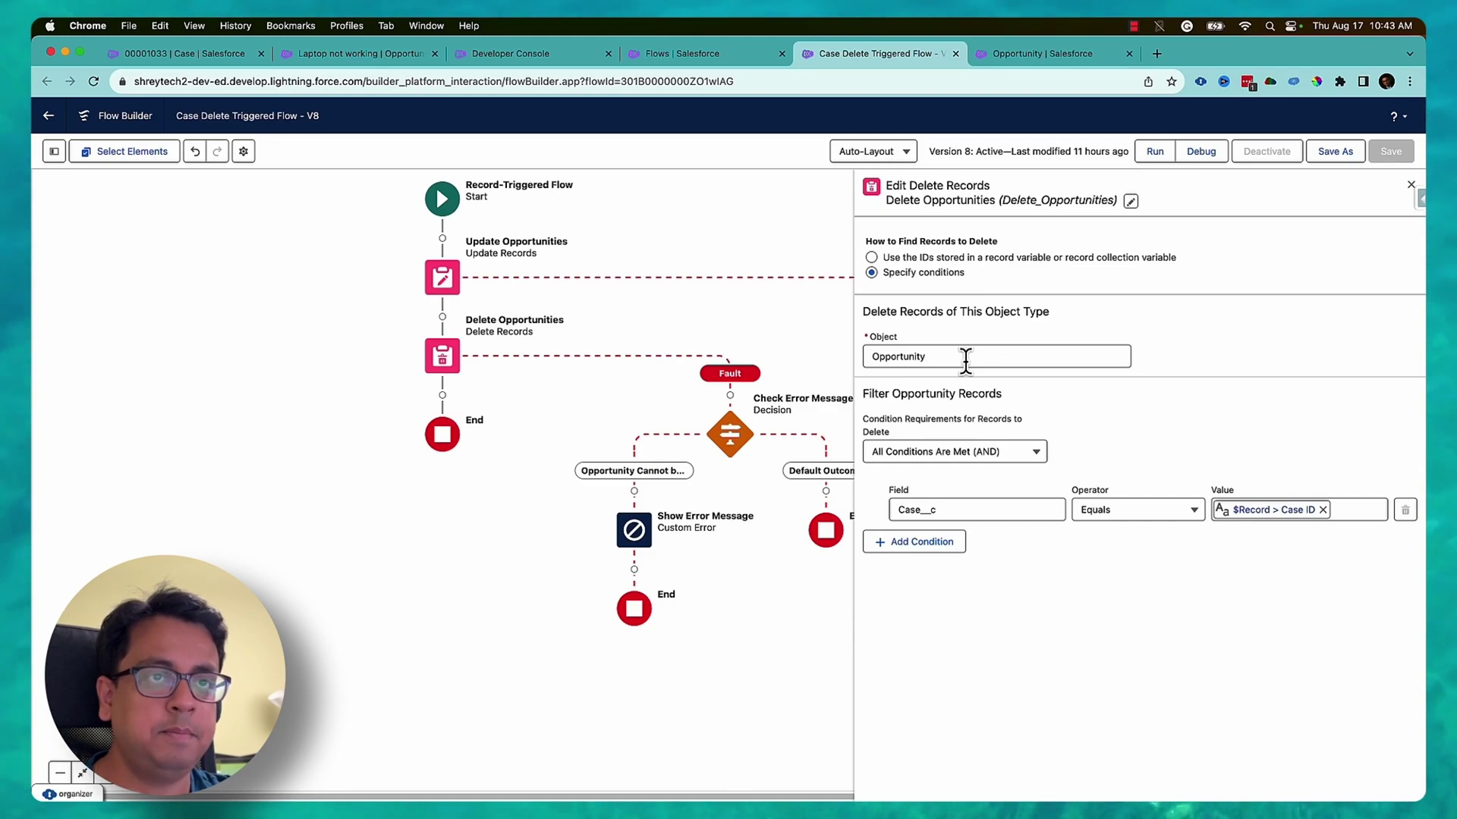
{"action": "left_click", "coordinate": [455, 368]}
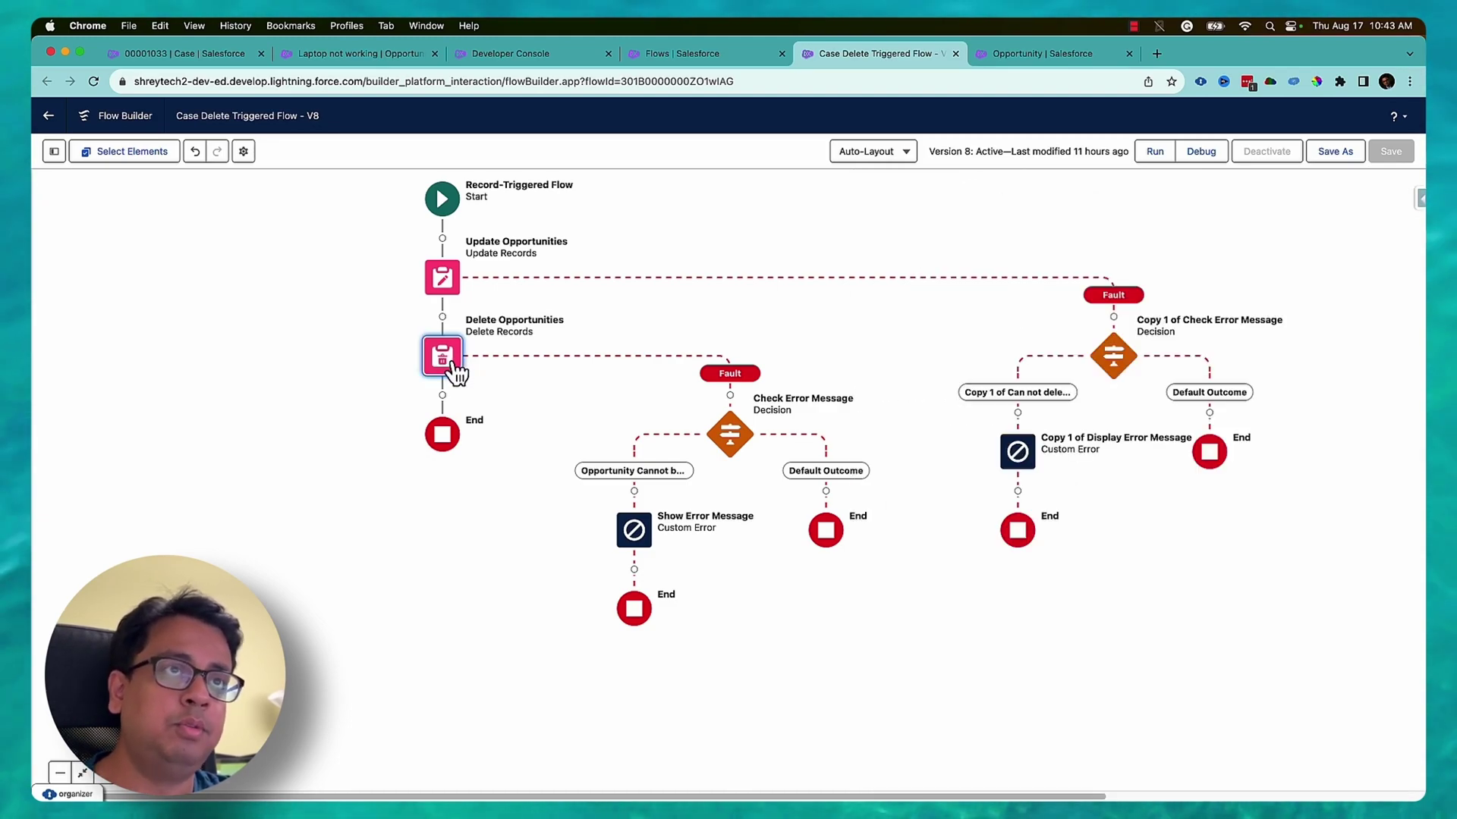
Highlight the error text passed to adderror in the OpportunityTrigger code
{"action": "left_click", "coordinate": [580, 55]}
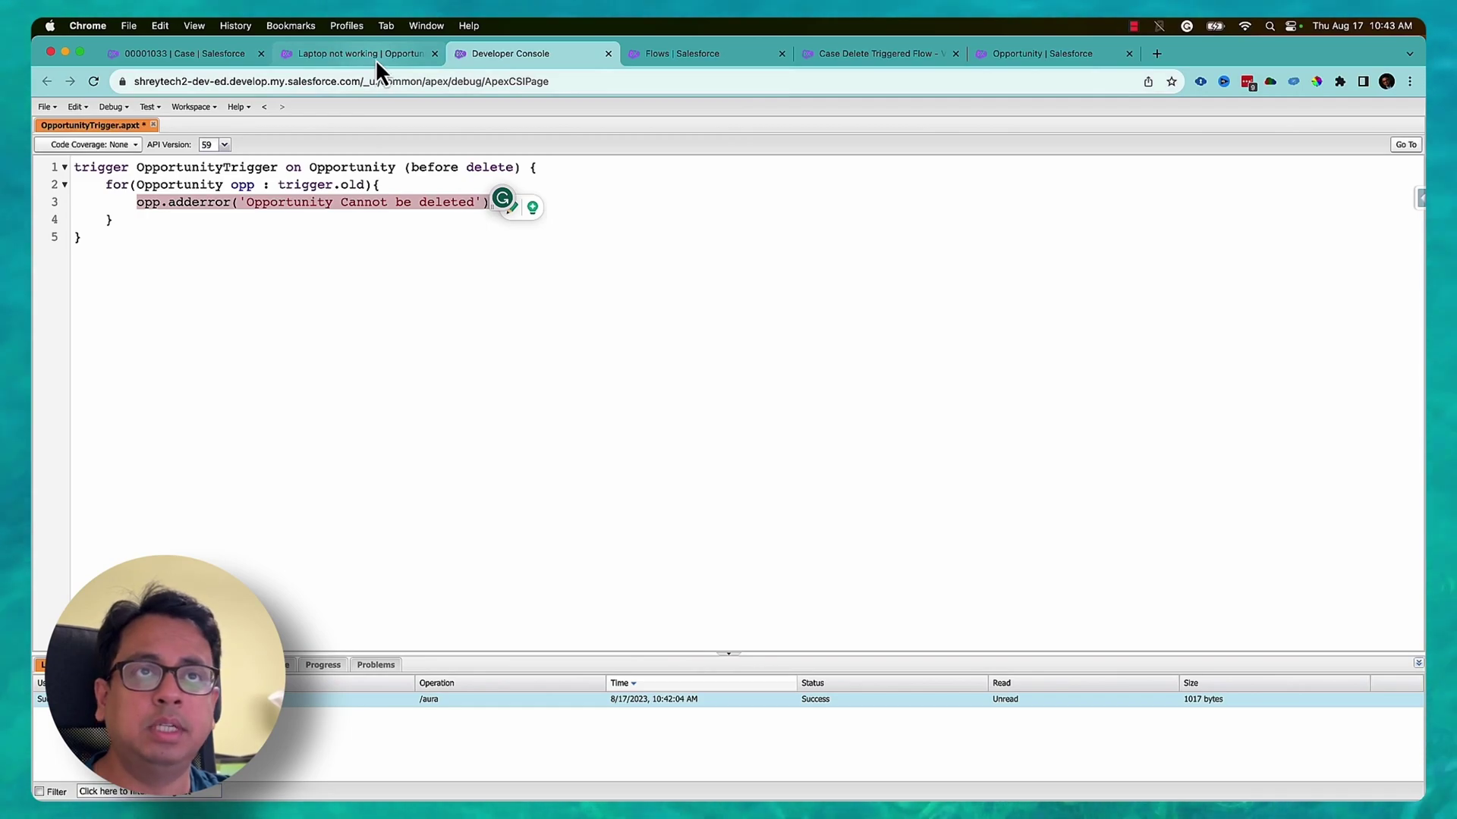
{"action": "left_click", "coordinate": [353, 216]}
{"action": "left_click_drag", "start_coordinate": [247, 202], "coordinate": [472, 199]}
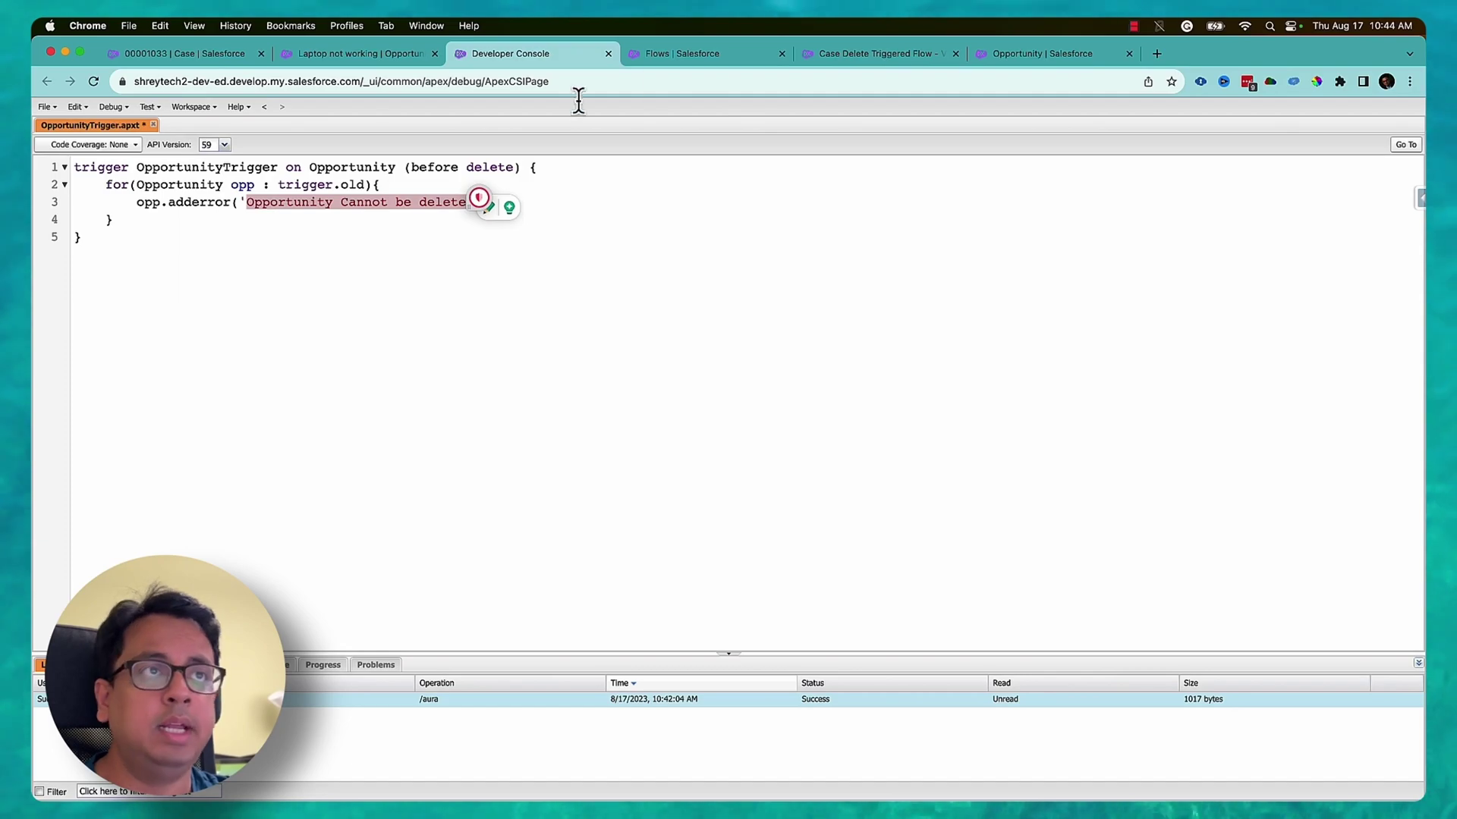
Compare the Check Error Message decision's fault condition with the trigger's error text, and open the Show Error Message custom error
{"action": "left_click", "coordinate": [885, 55]}
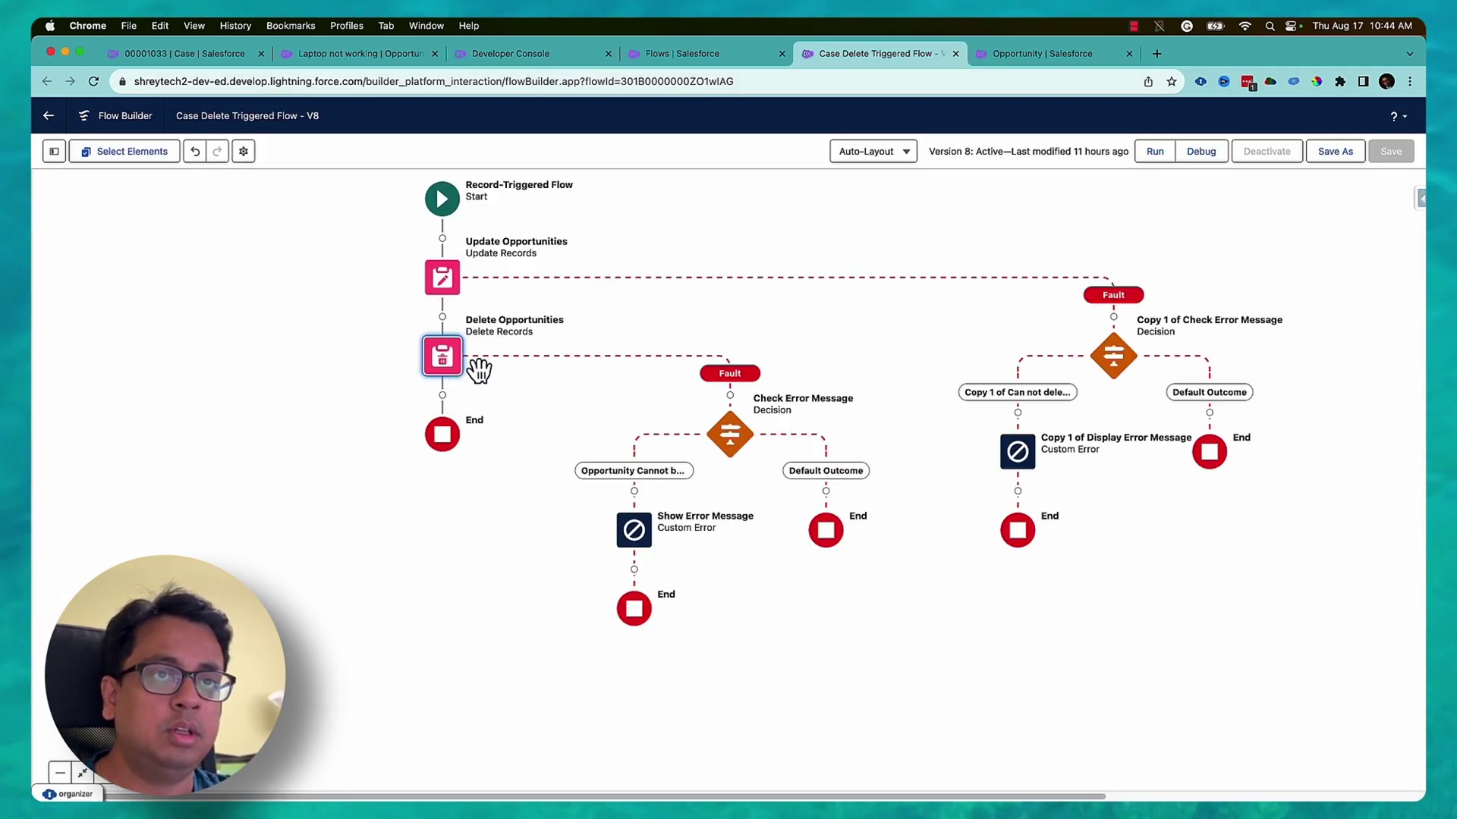
{"action": "double_click", "coordinate": [730, 437]}
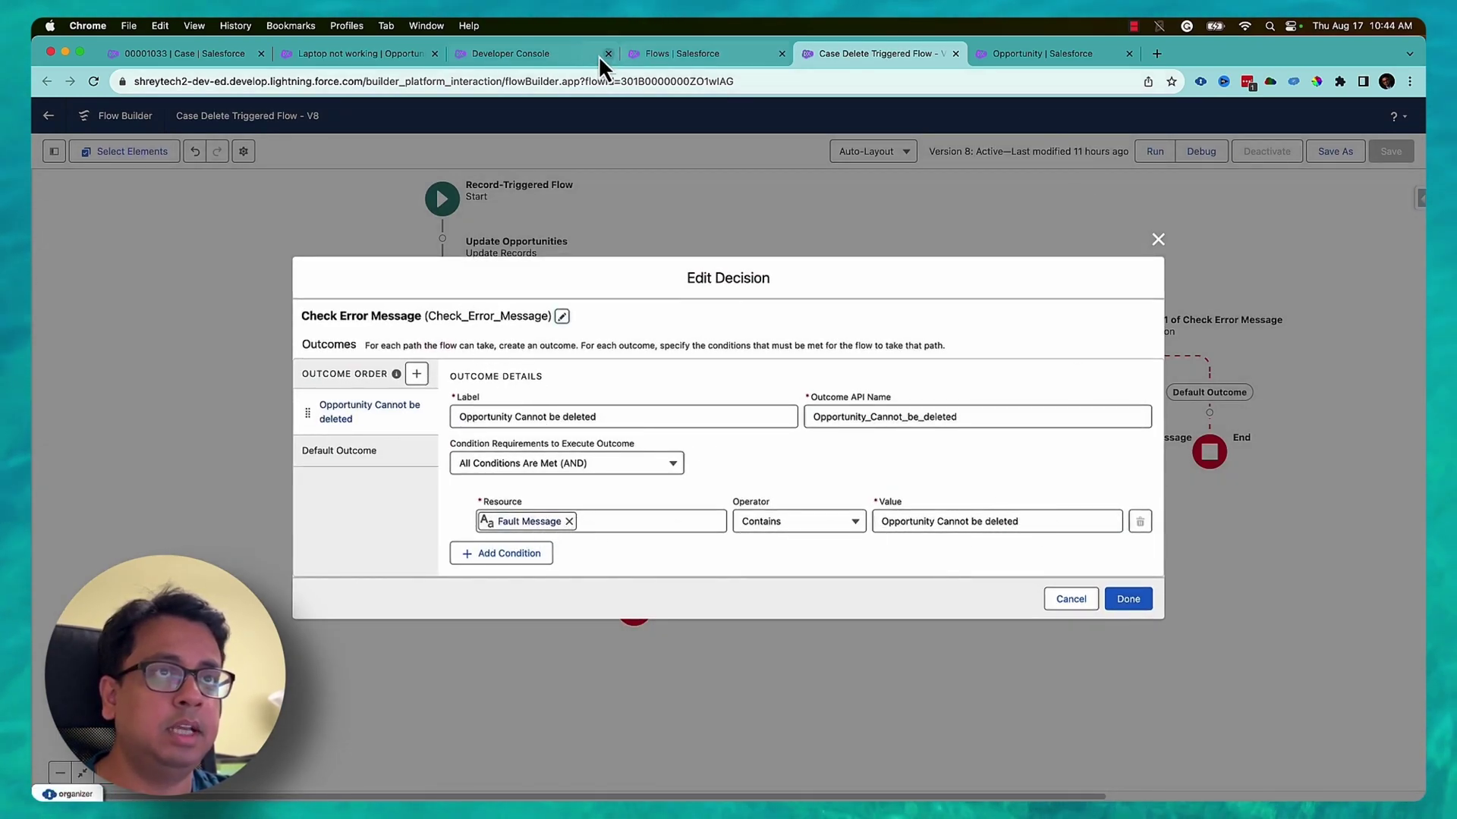
{"action": "left_click", "coordinate": [543, 54]}
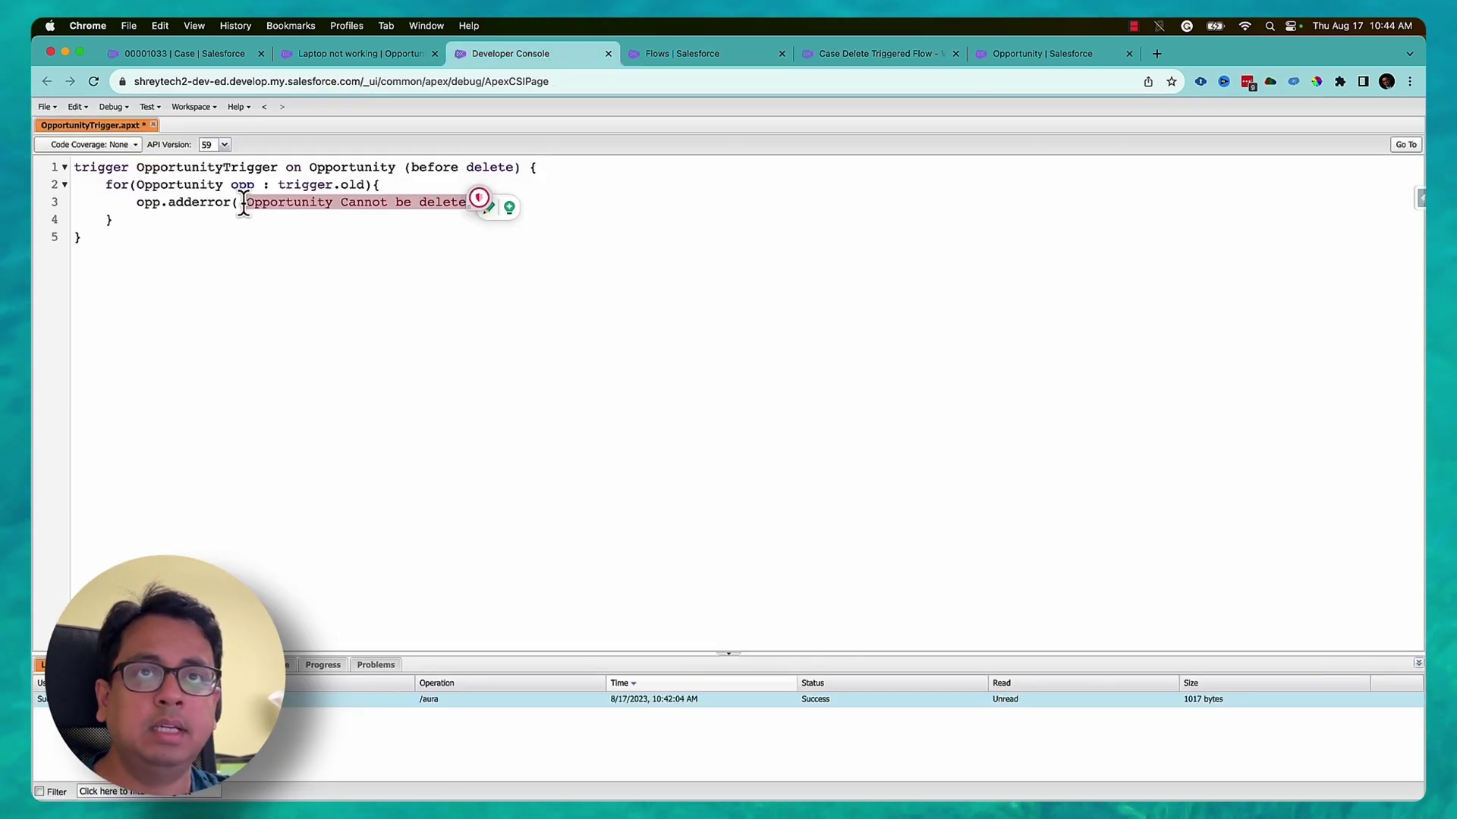
{"action": "left_click", "coordinate": [903, 55]}
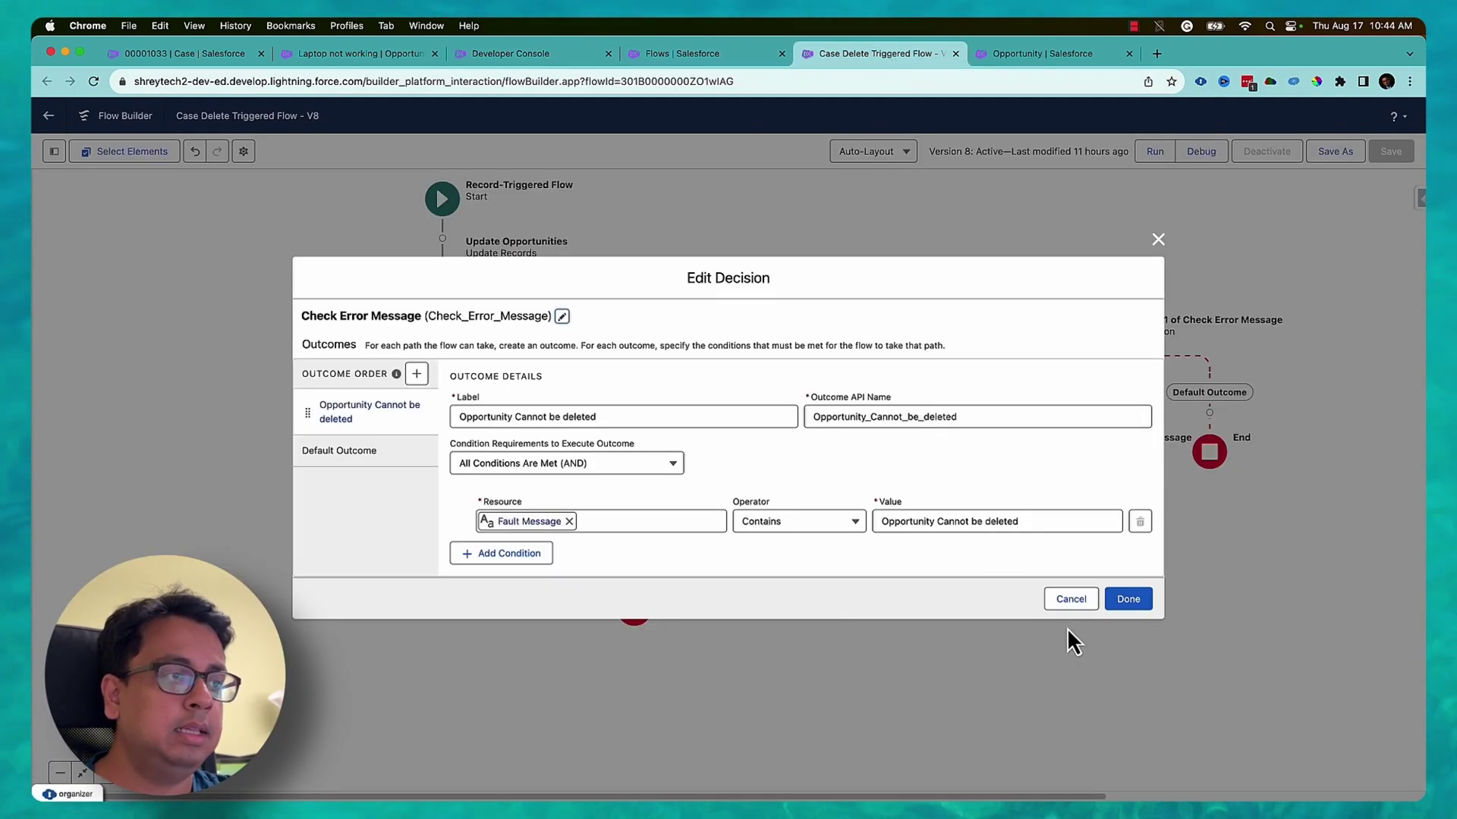
{"action": "left_click", "coordinate": [1071, 599]}
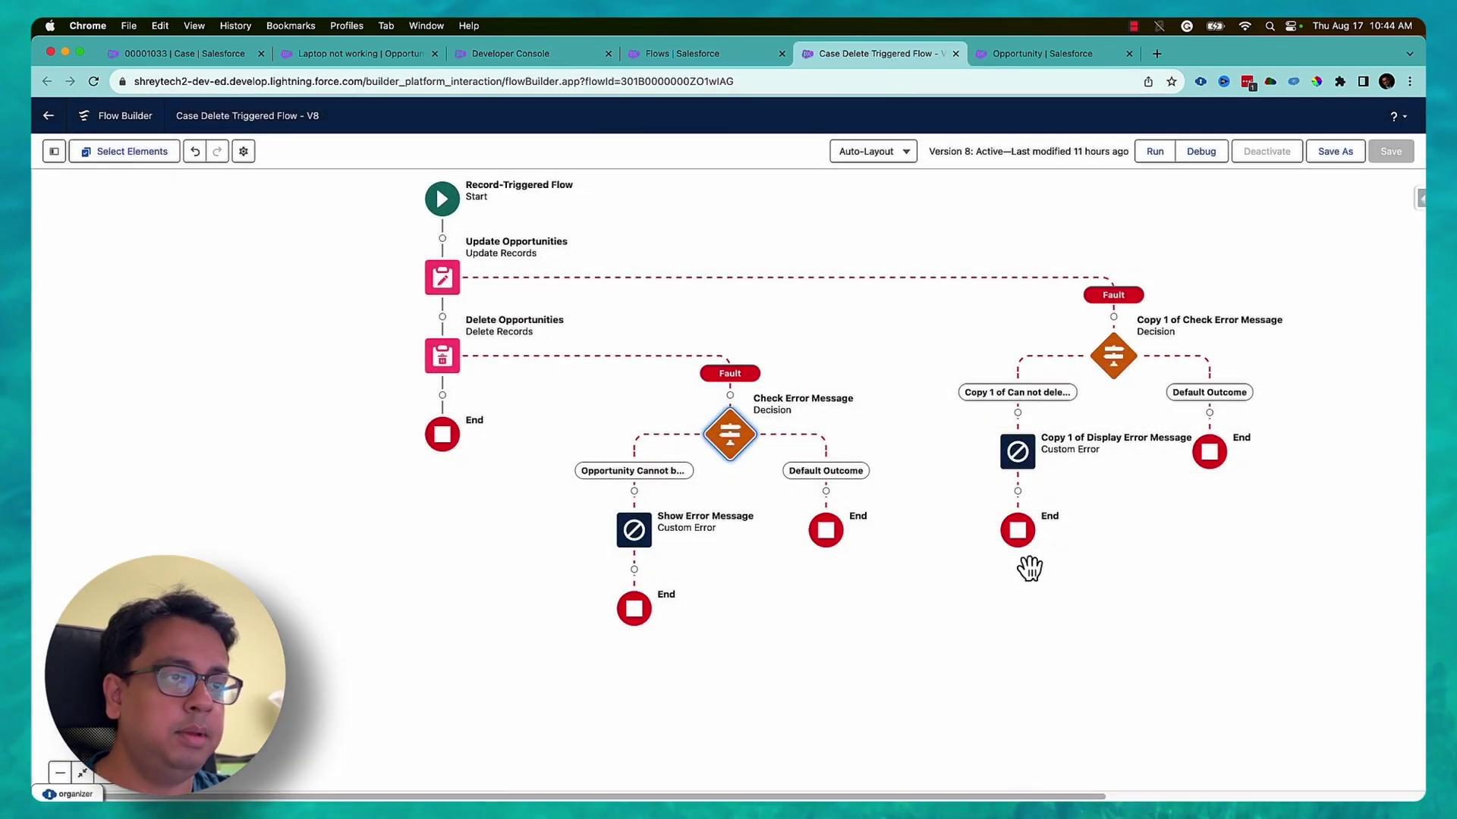
{"action": "double_click", "coordinate": [641, 546]}
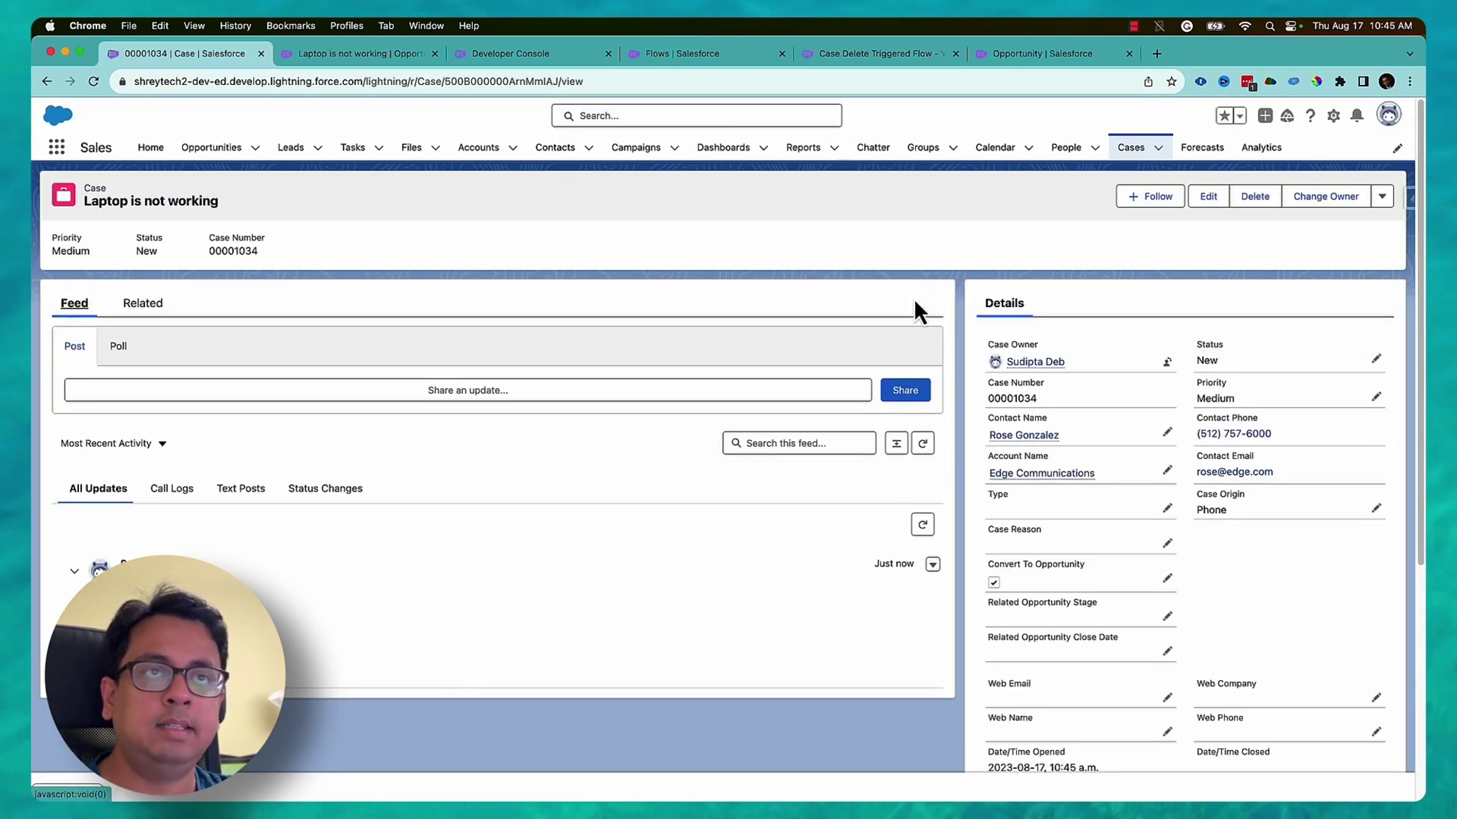
Try to delete the Laptop is not working case, and highlight the resulting error text
{"action": "left_click", "coordinate": [1254, 199]}
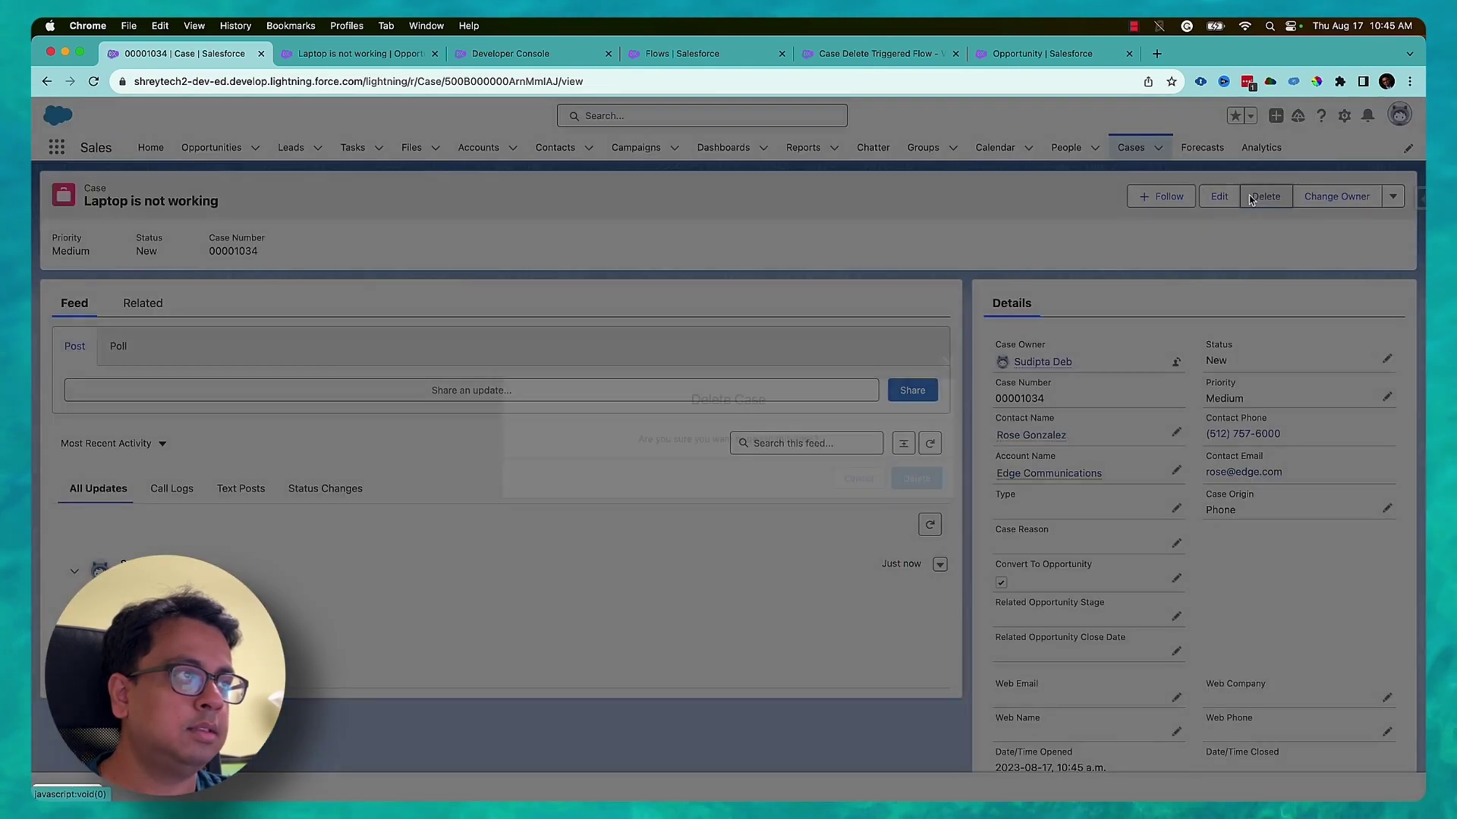
{"action": "left_click", "coordinate": [920, 481]}
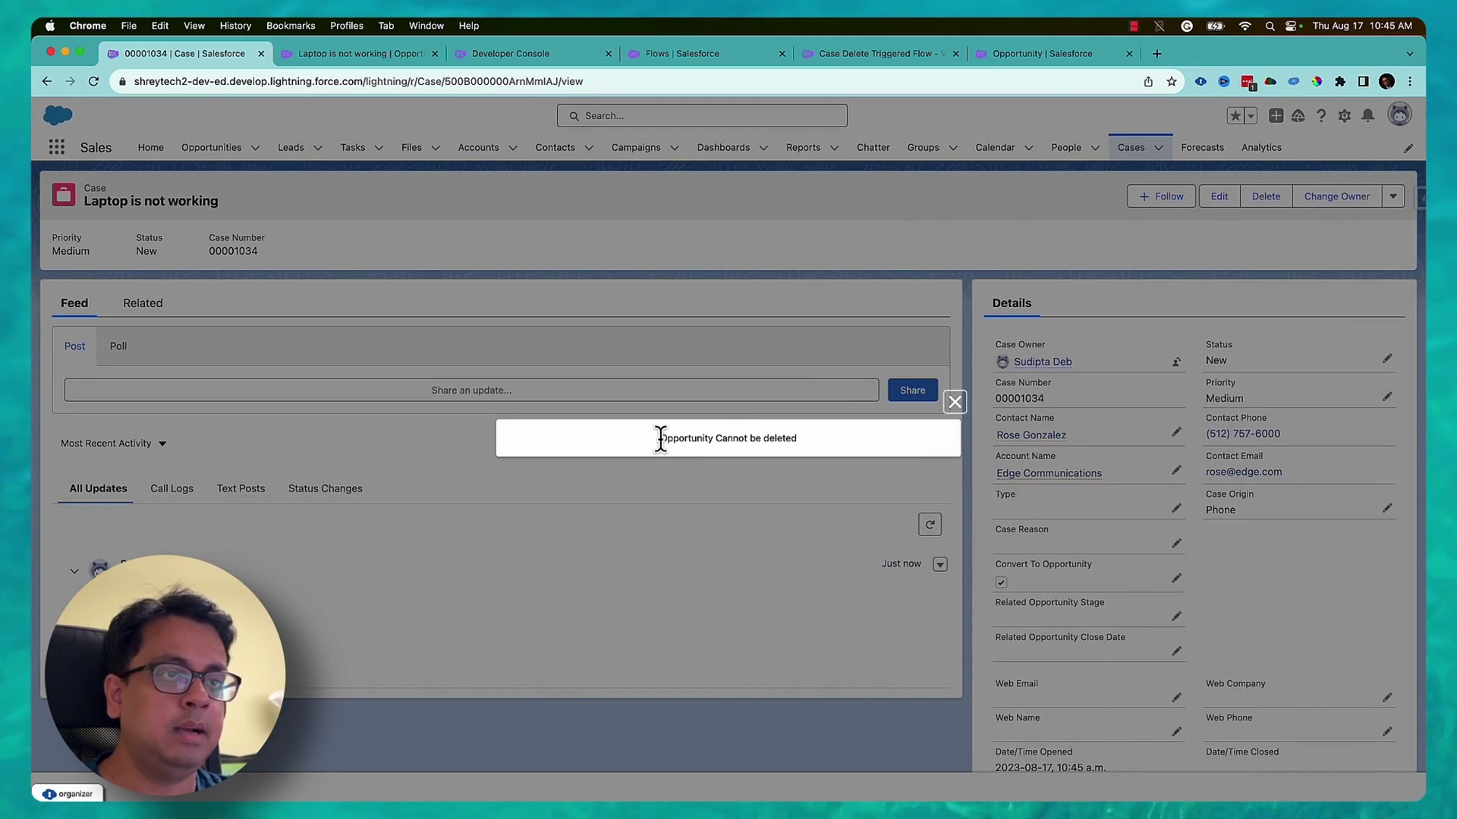
{"action": "left_click_drag", "start_coordinate": [660, 438], "coordinate": [790, 432]}
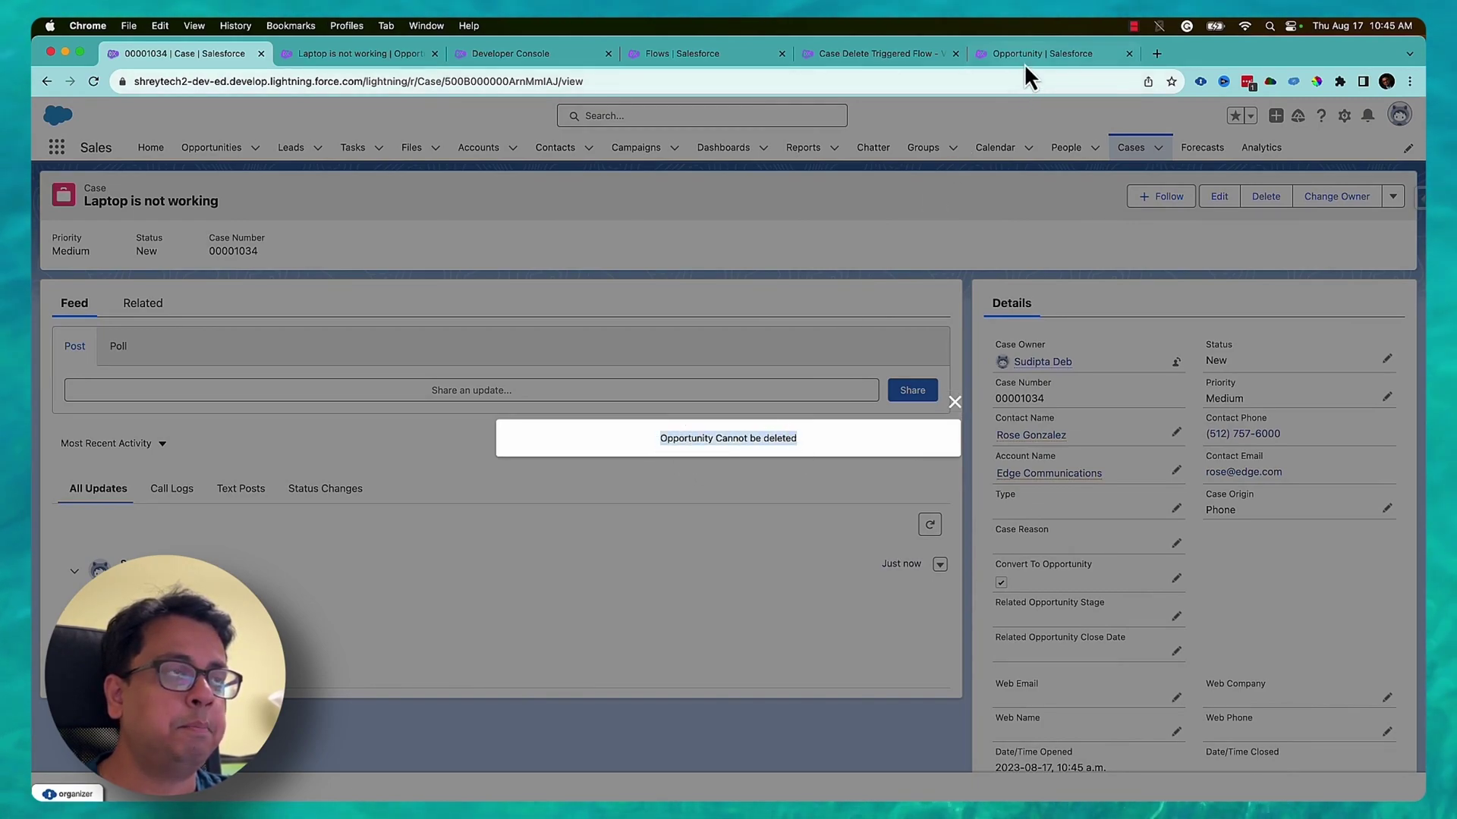
Compare the case deletion error with the OpportunityTrigger code and the flow's Show Error Message element
{"action": "left_click", "coordinate": [1068, 54]}
{"action": "left_click", "coordinate": [511, 60]}
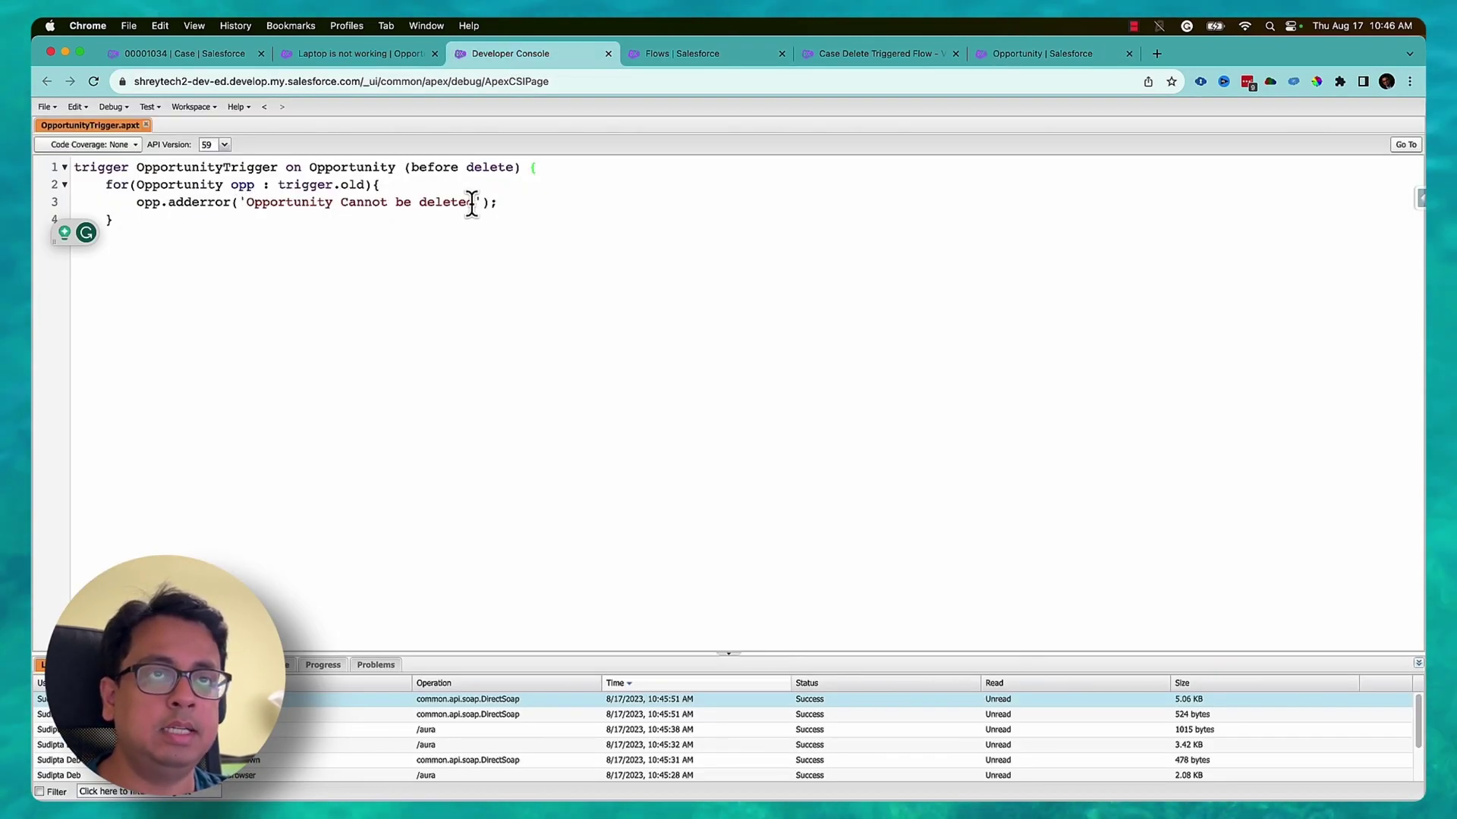
{"action": "left_click", "coordinate": [989, 55]}
{"action": "left_click", "coordinate": [941, 55]}
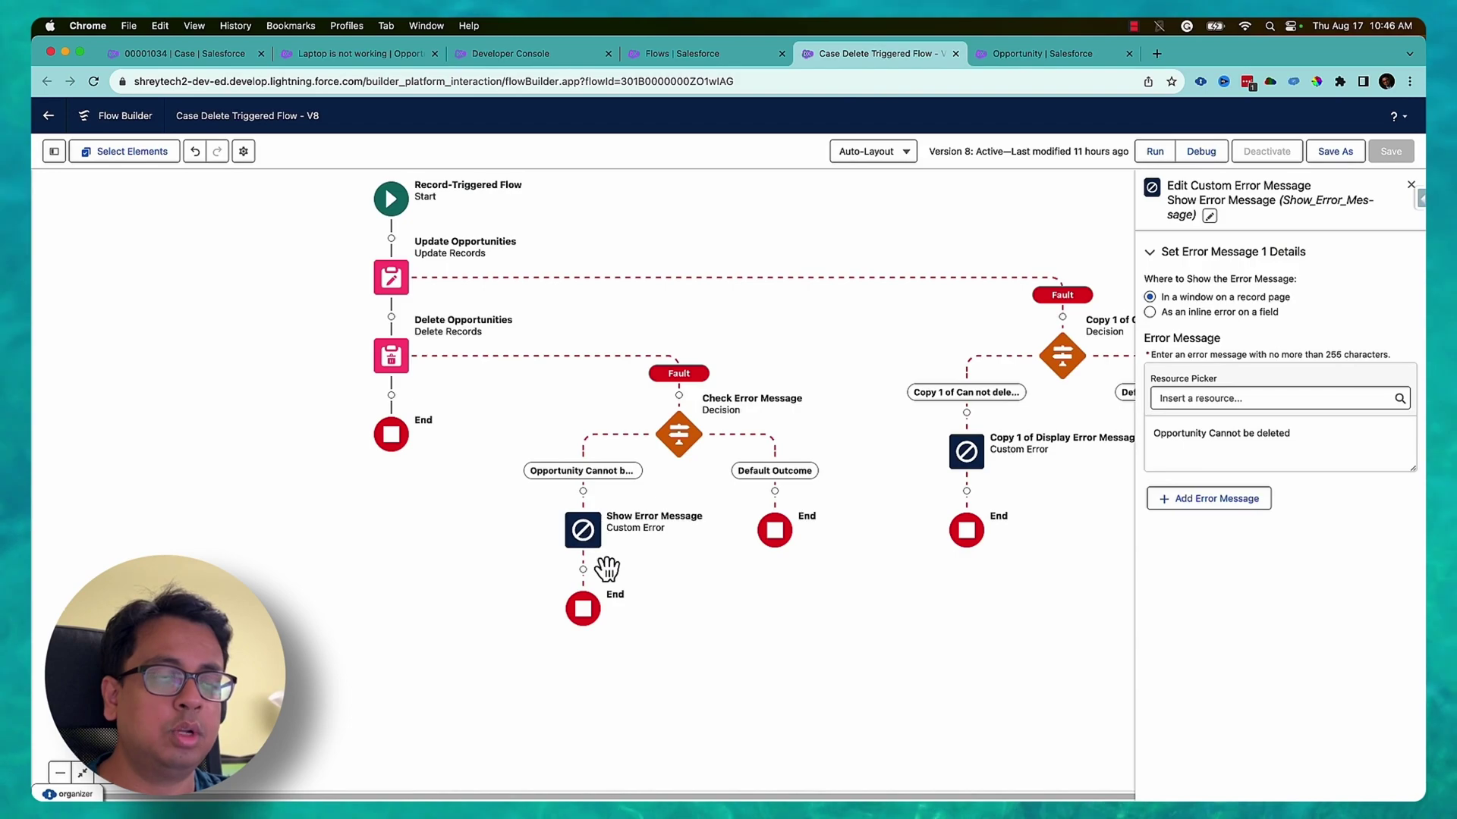
Reload the Laptop is not working opportunity and view its details
{"action": "left_click", "coordinate": [366, 59]}
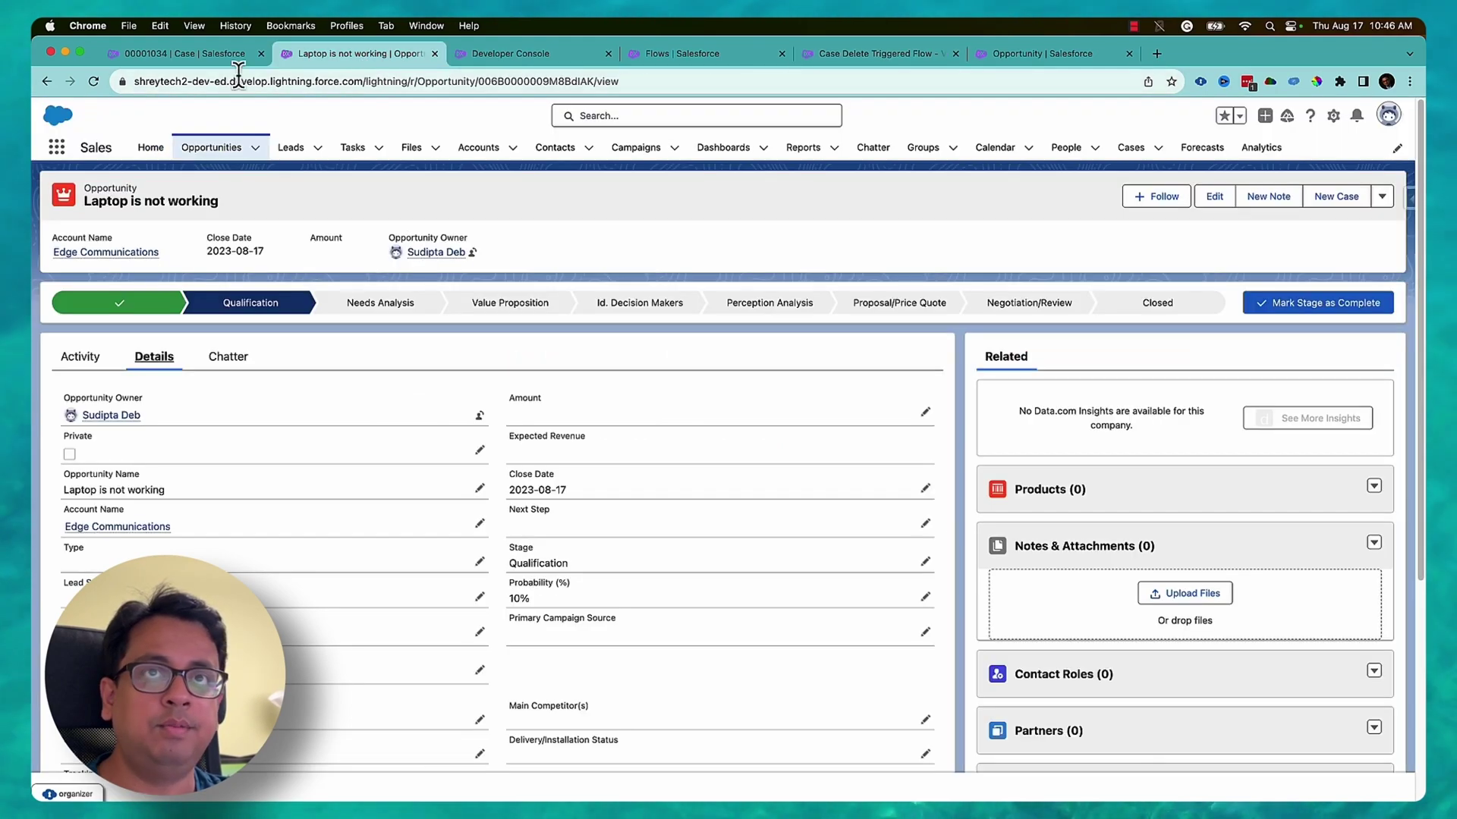
{"action": "left_click", "coordinate": [93, 82]}
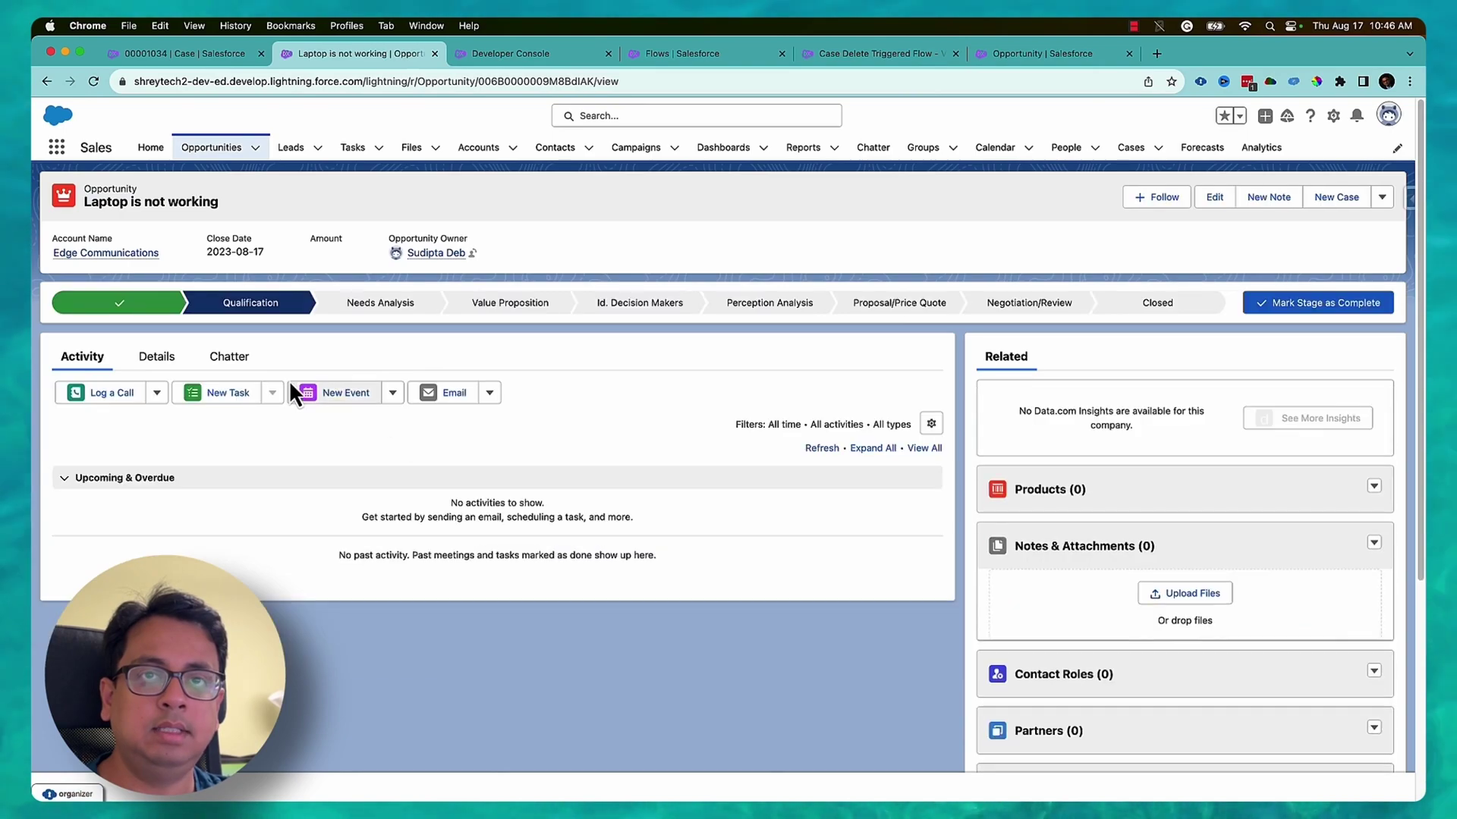
{"action": "left_click", "coordinate": [156, 358]}
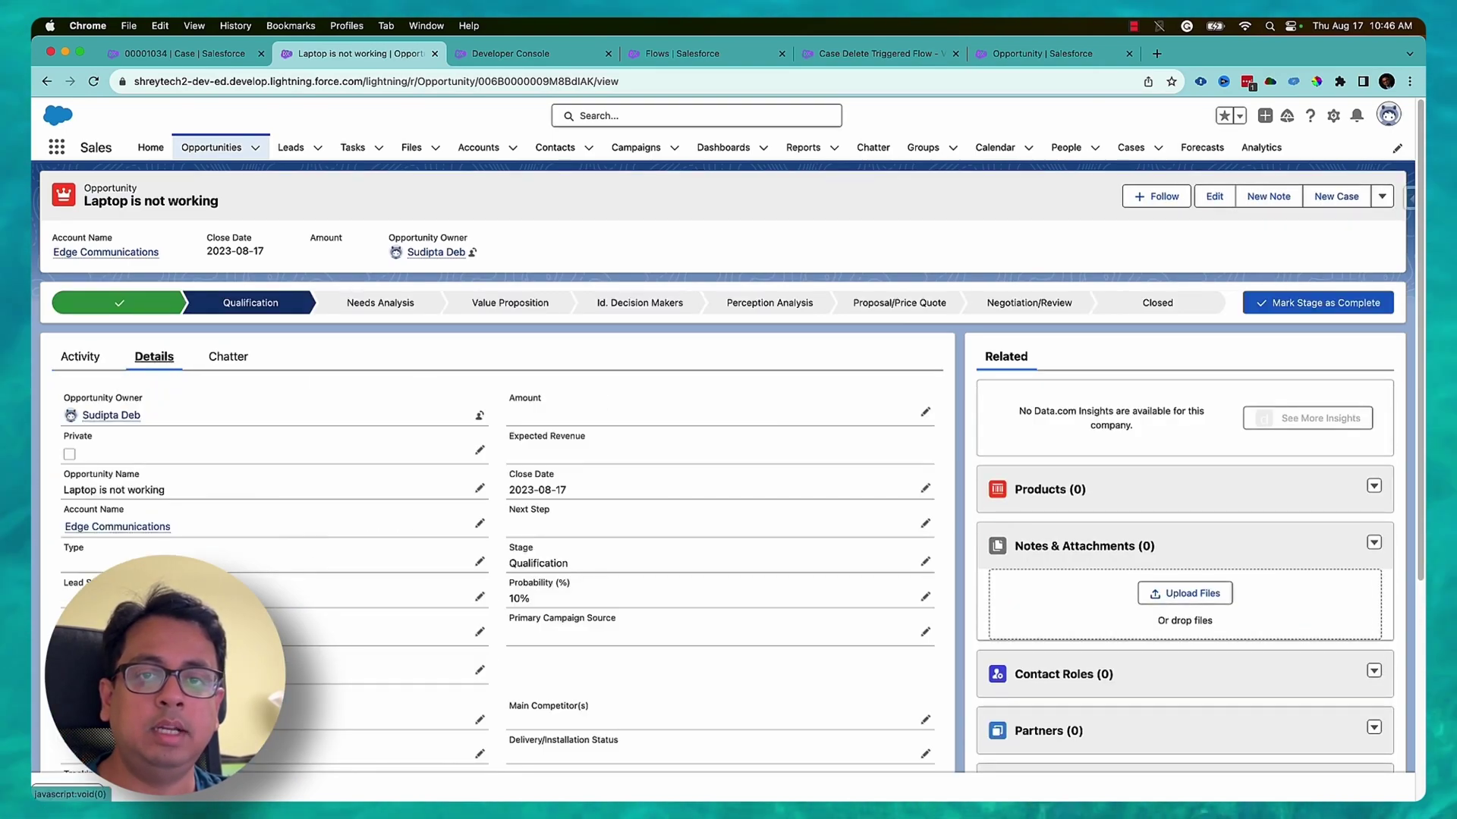
Return to the Case Delete Triggered Flow and bring up the Update Opportunities element's available actions
{"action": "left_click", "coordinate": [853, 56]}
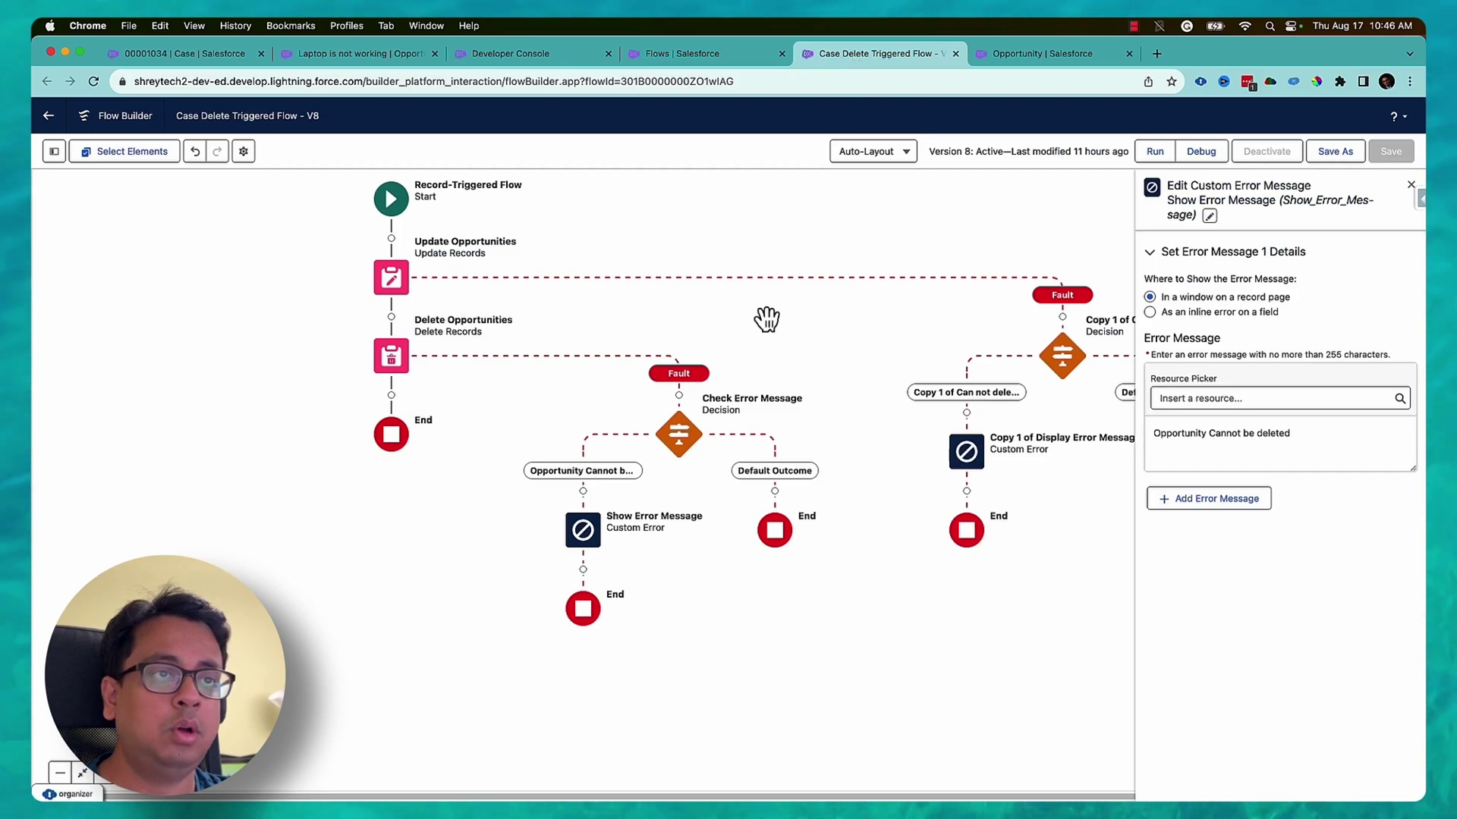
{"action": "left_click", "coordinate": [405, 279]}
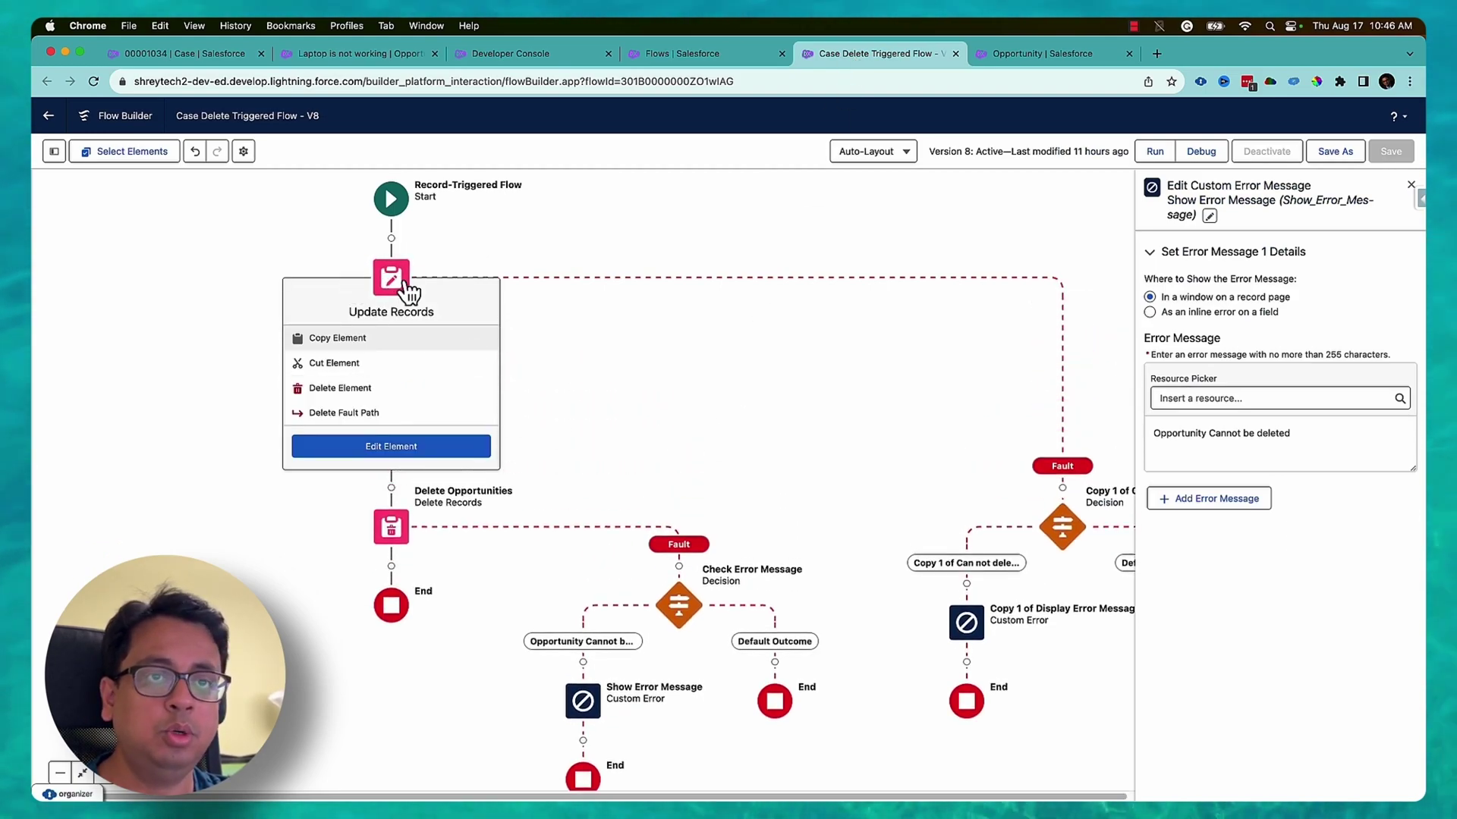